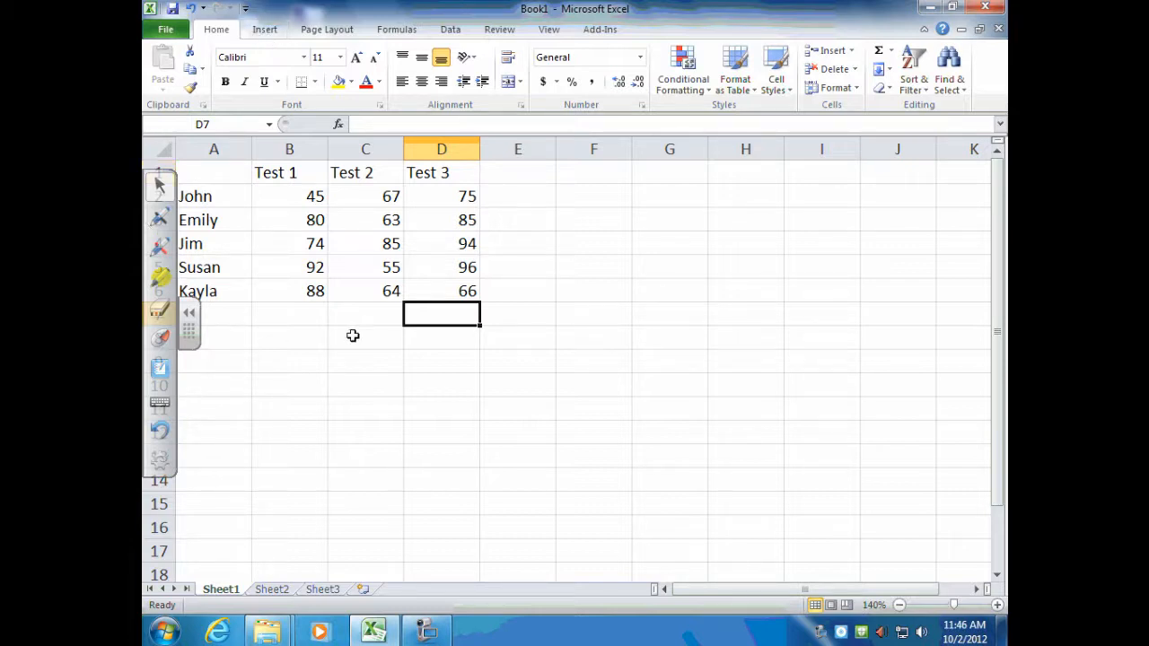
- Launch Microsoft Excel 2010 from the installed Microsoft Office programs, dismiss the installer dialog, and close the blank workbook
click(521, 291)
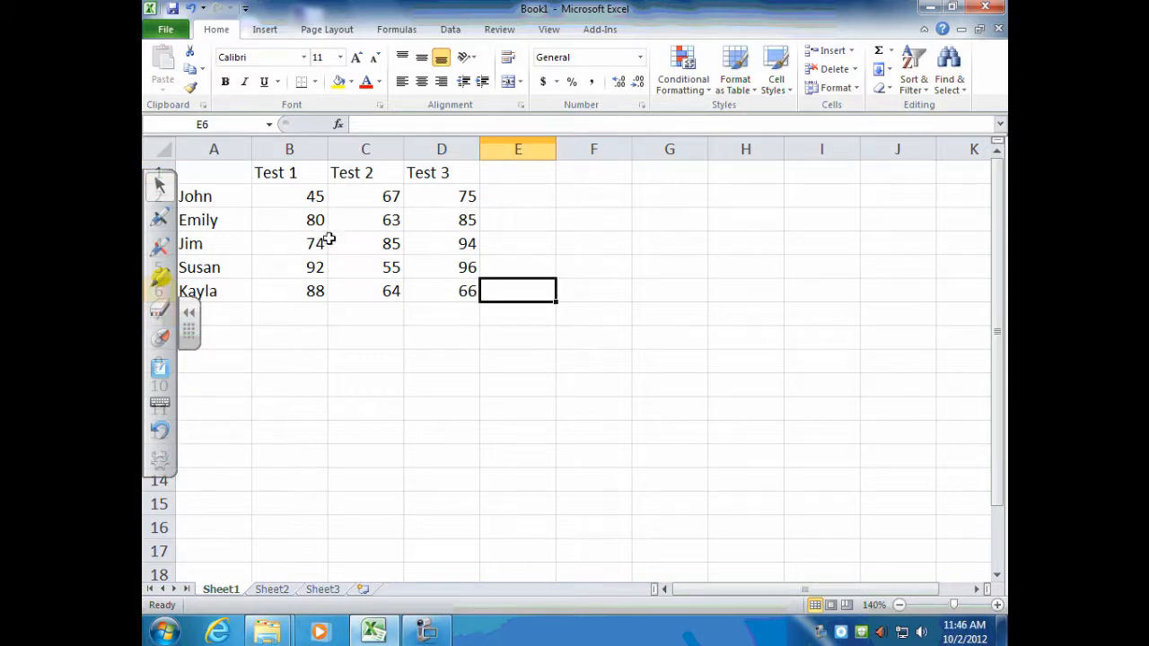
click(165, 636)
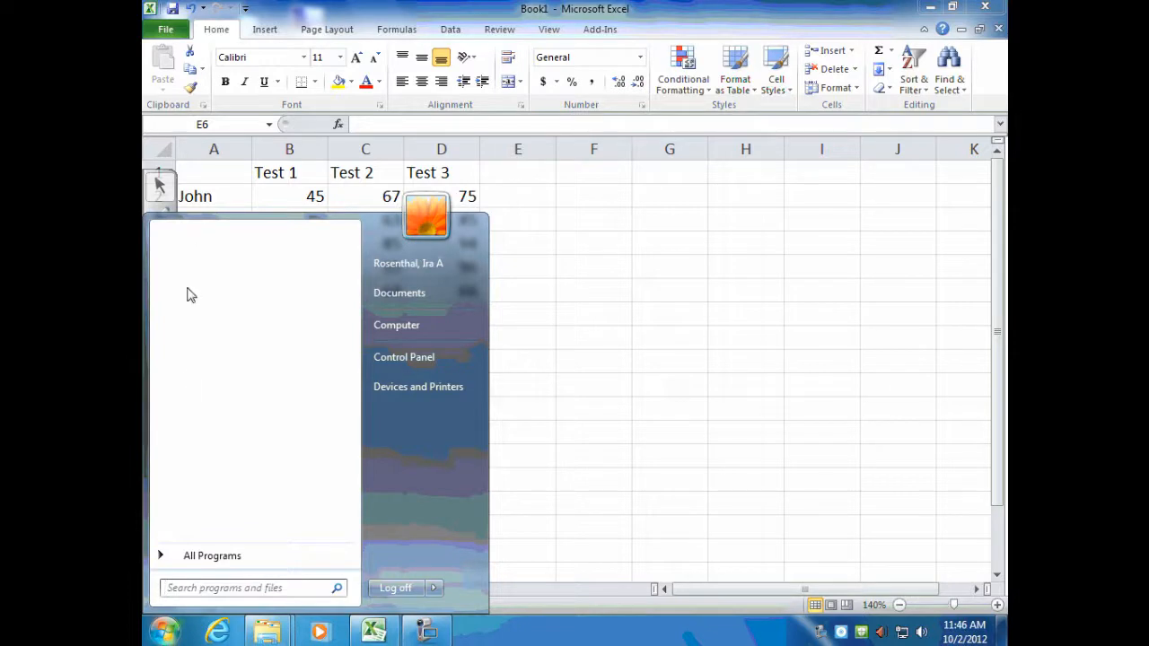
click(206, 557)
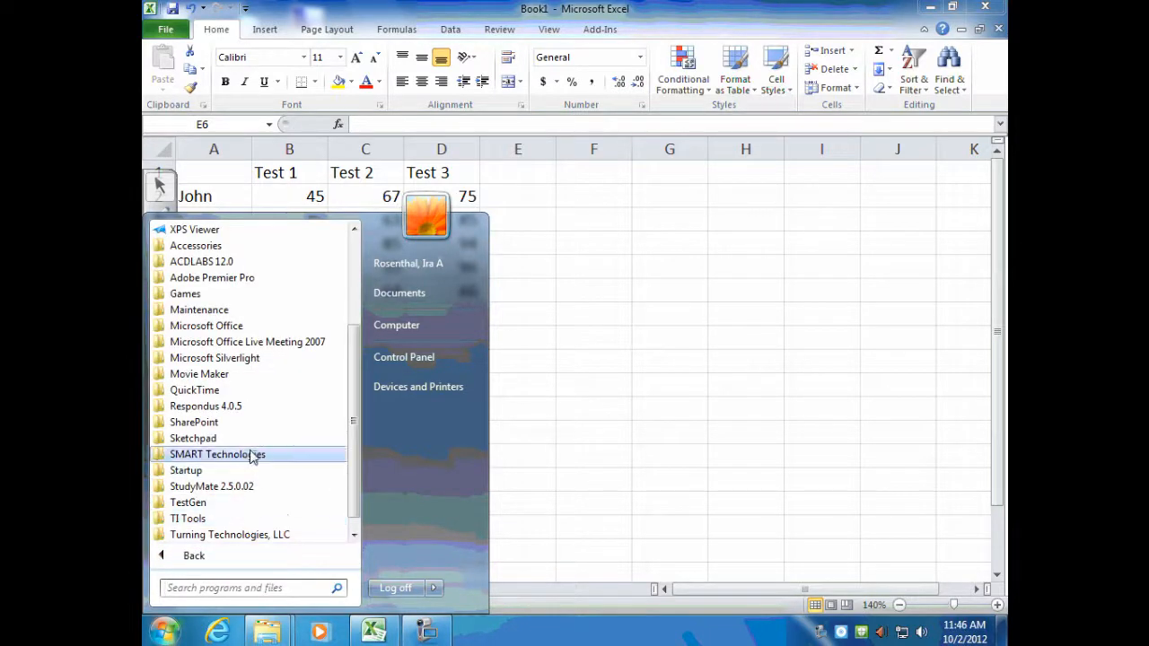
click(239, 327)
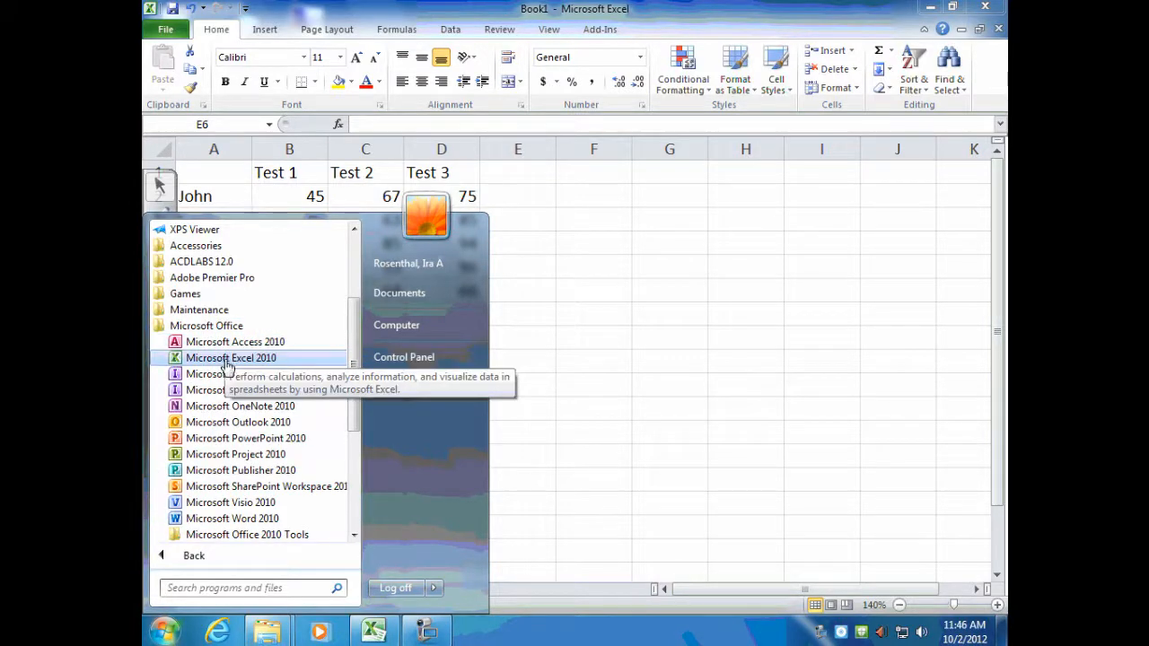
click(260, 359)
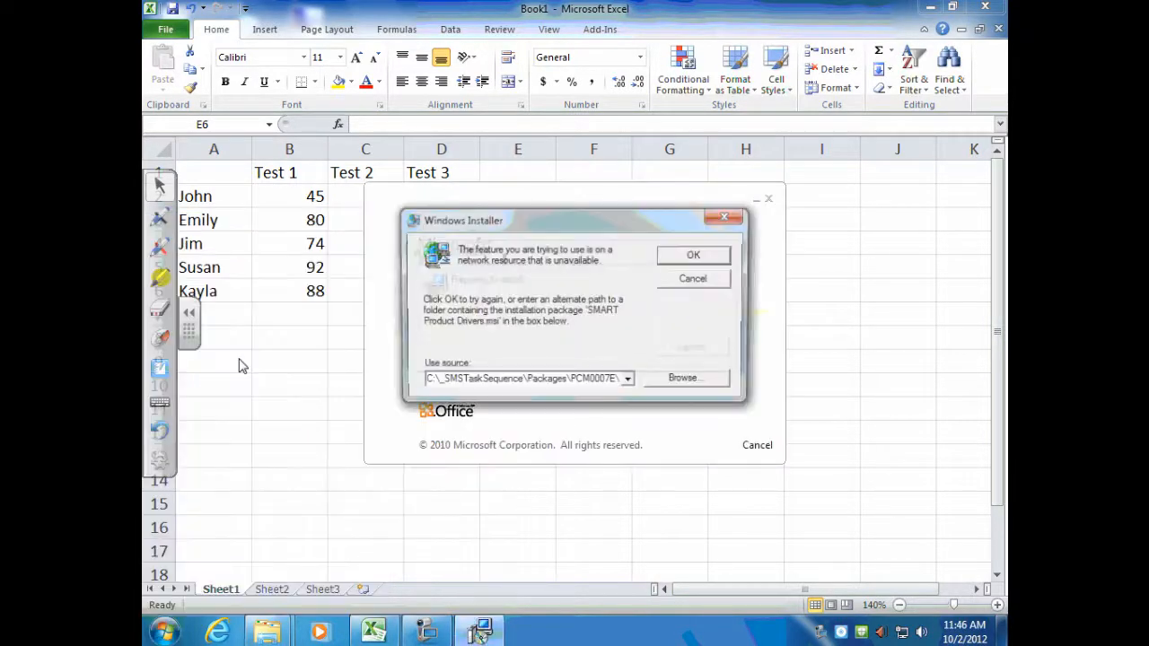
click(684, 284)
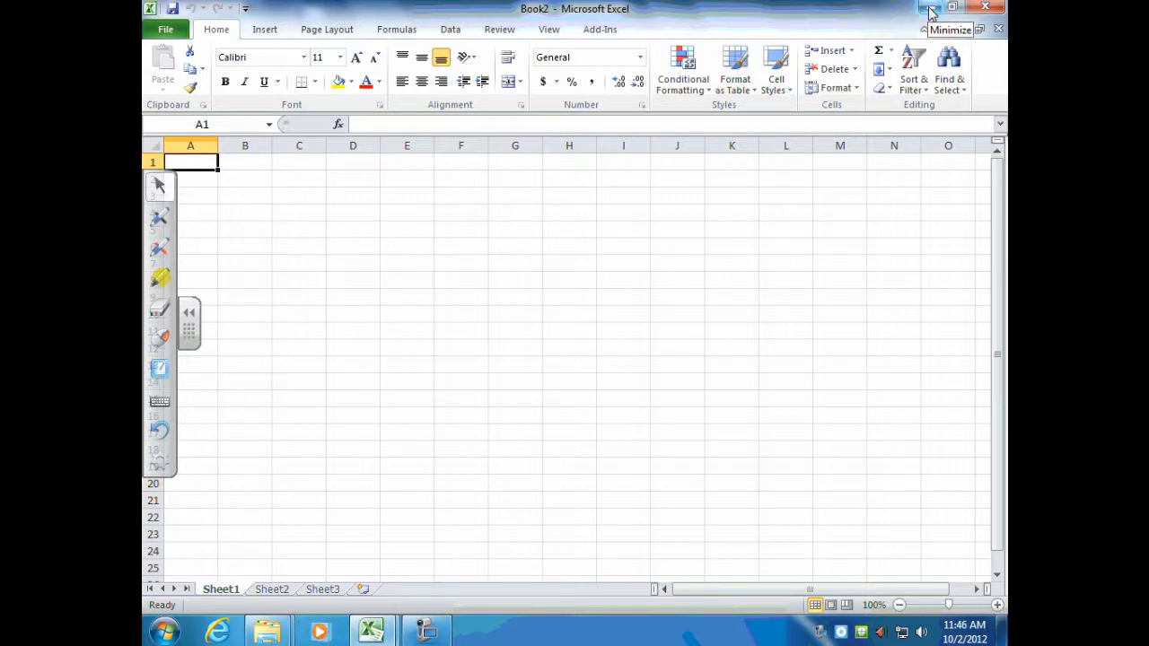
click(985, 9)
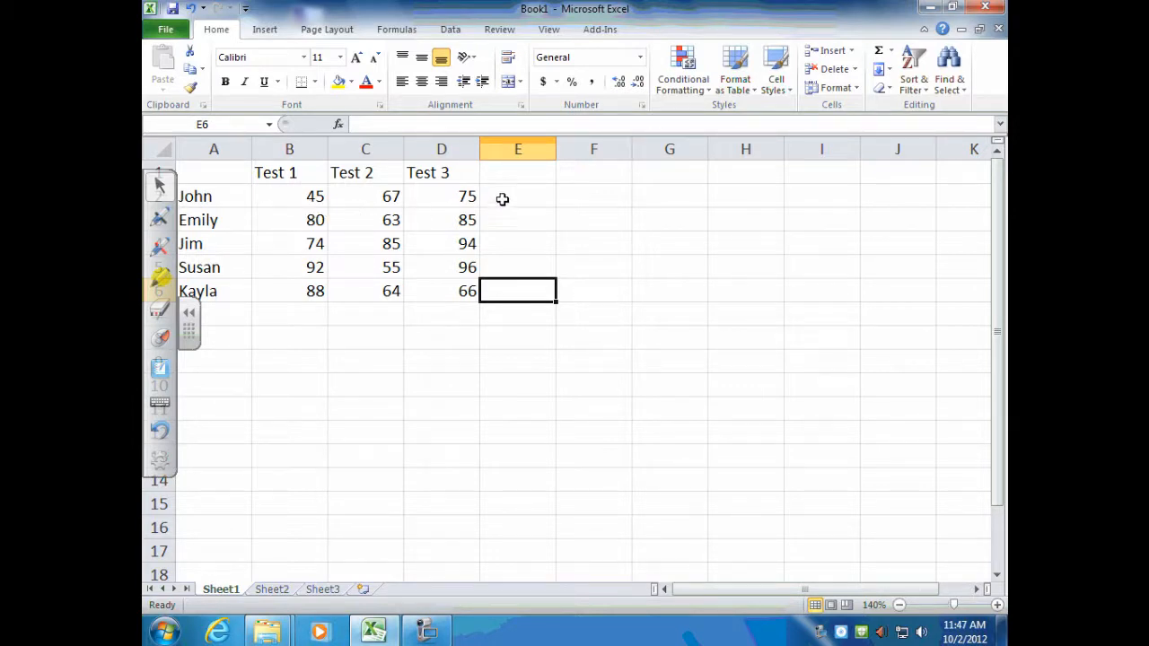
- Collapse the floating annotation toolbar that covers the row numbers, and select cell E2
click(504, 197)
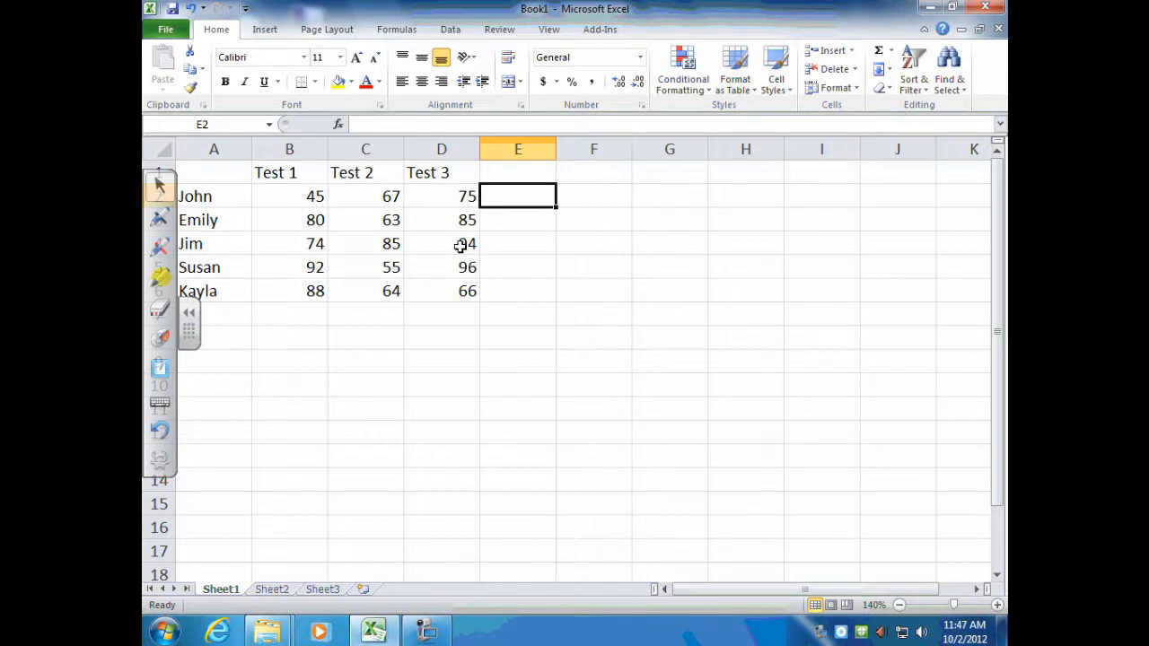
click(189, 315)
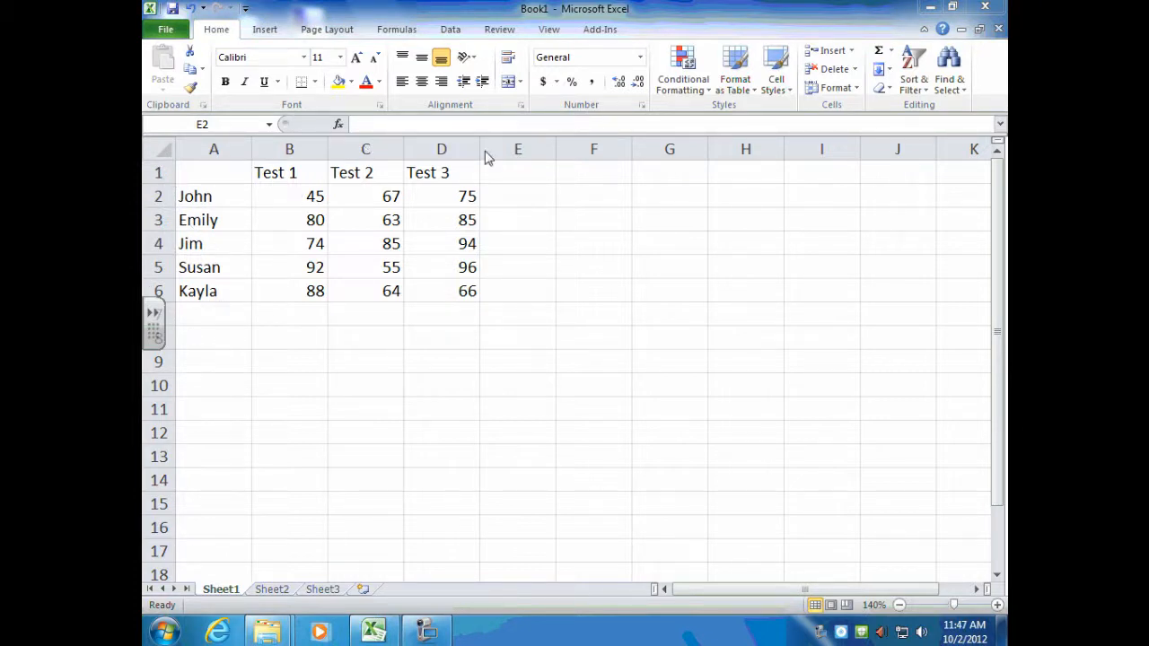
click(377, 201)
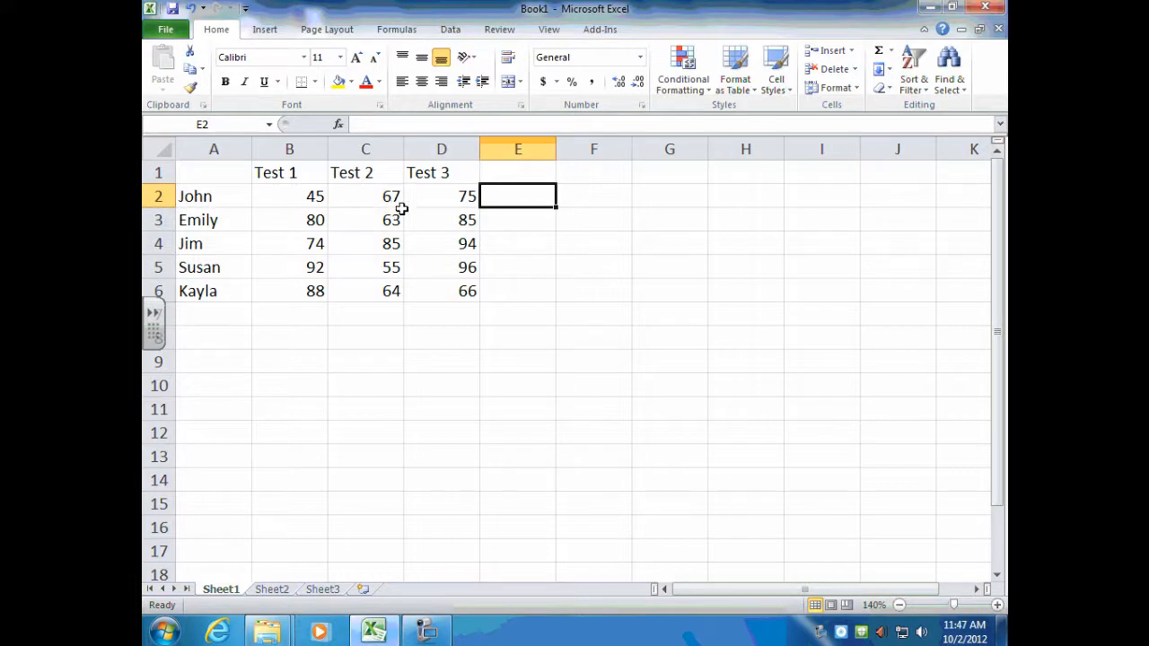
click(379, 197)
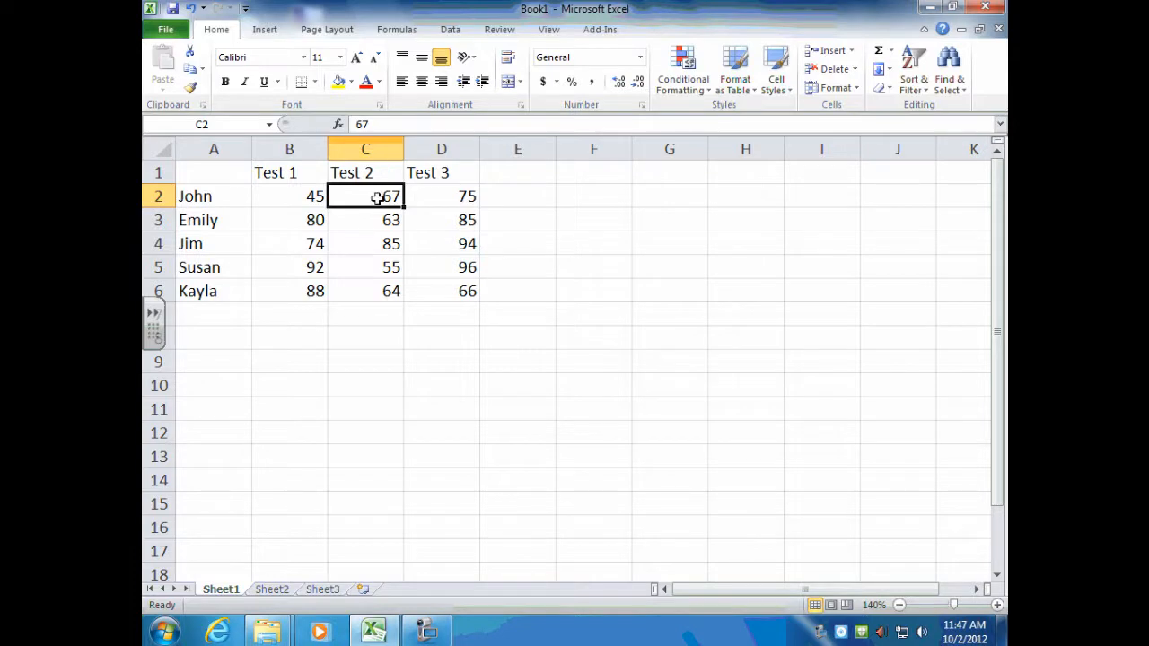
click(502, 194)
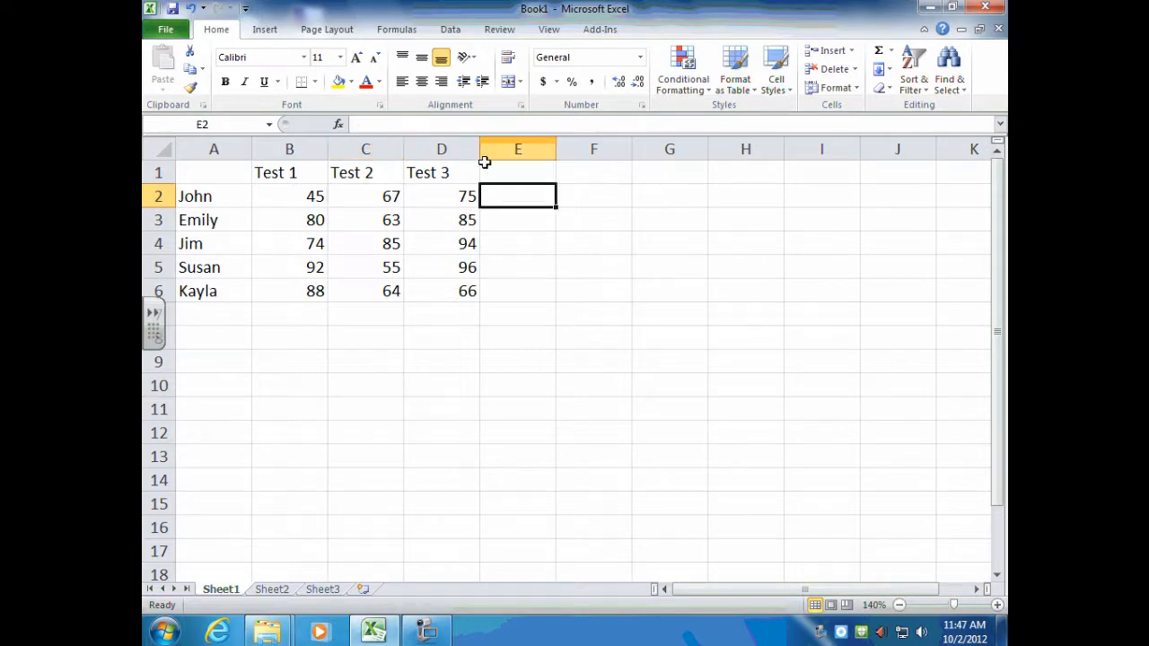
- Narrow column D slightly and adjust the height of row 2 to be slightly taller than the other rows
click(479, 144)
mouse_move(479, 146)
mouse_down()
mouse_move(508, 147)
mouse_move(472, 146)
mouse_up()
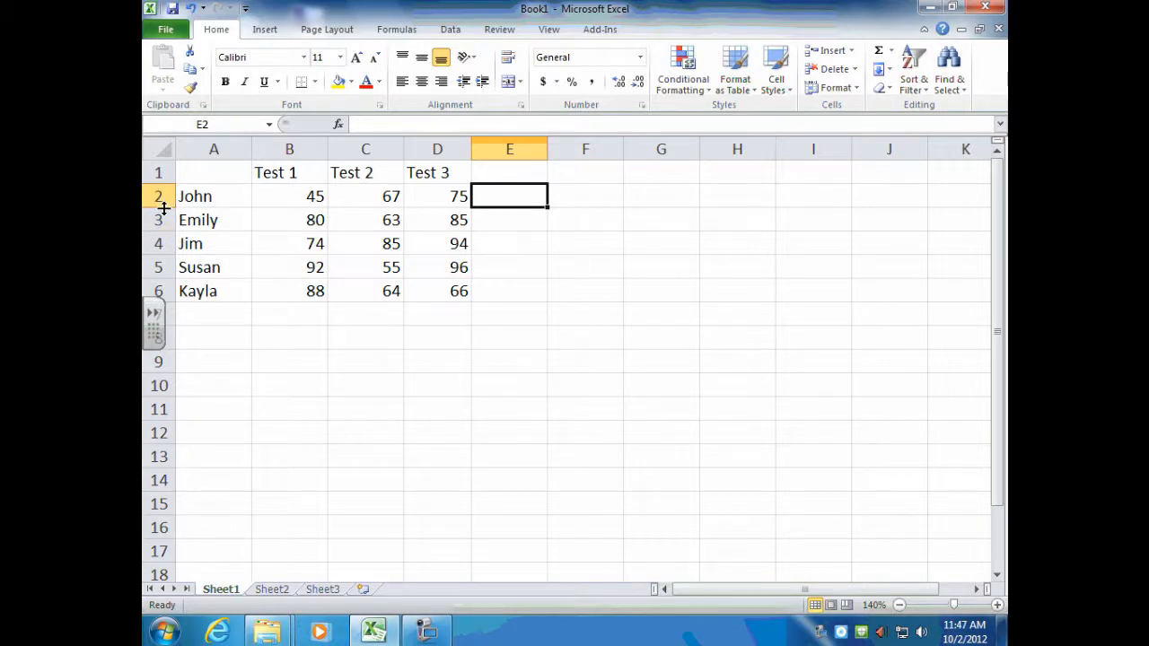
drag(164, 208, 164, 223)
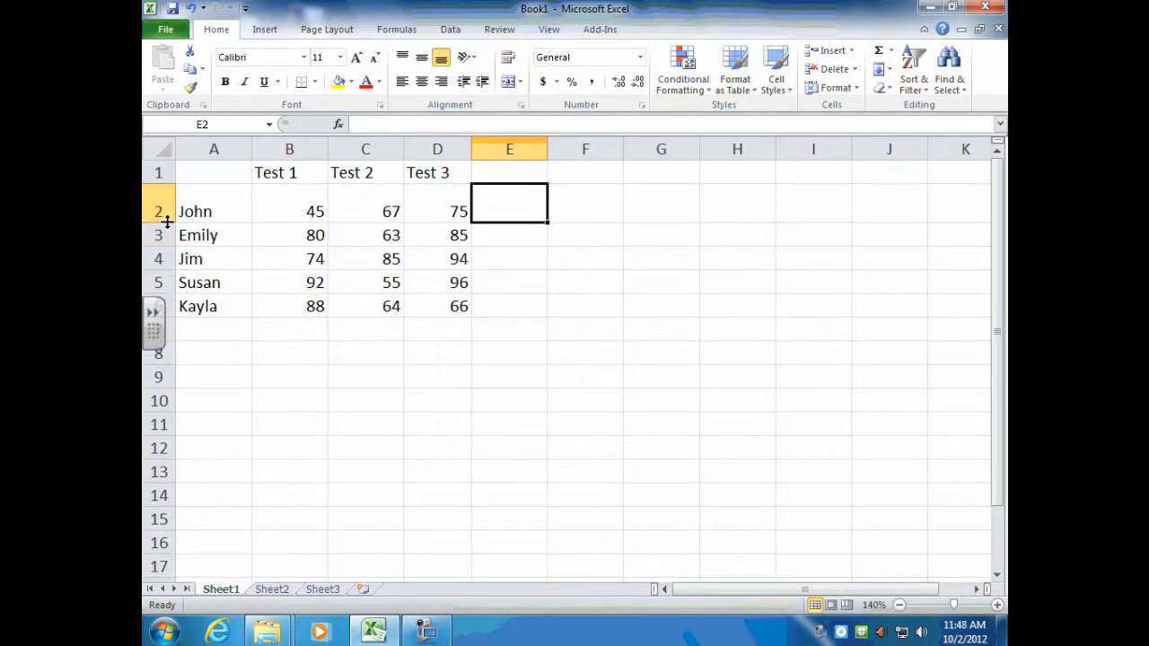
drag(166, 223, 162, 208)
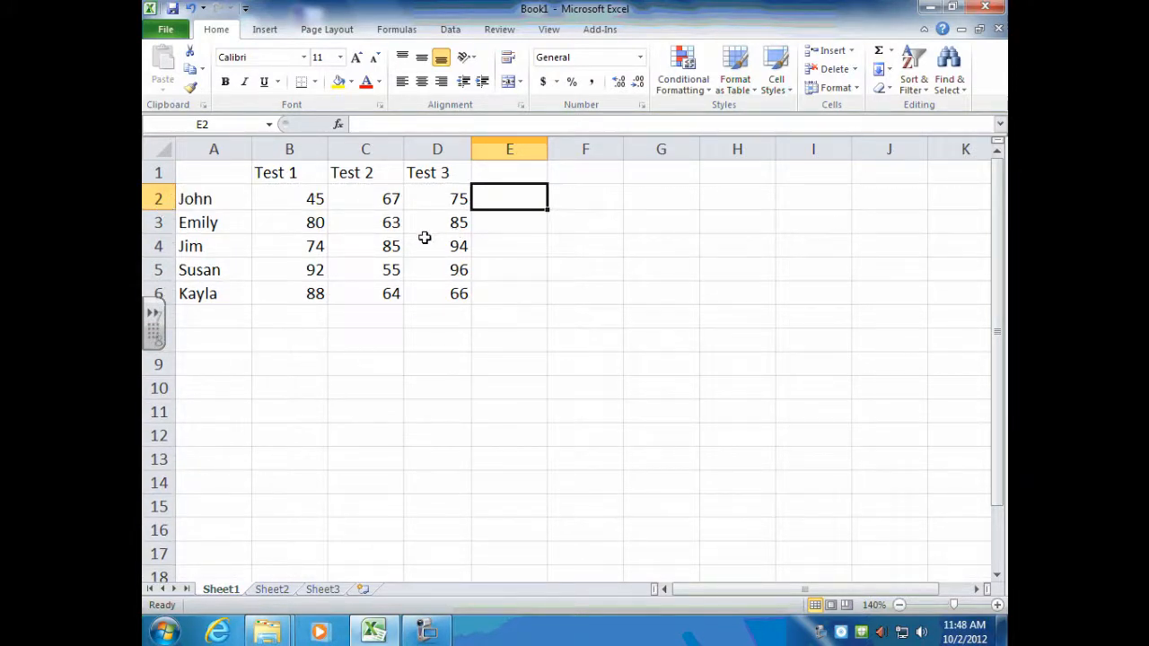
- Add the column heading "Final" in cell E1
click(501, 174)
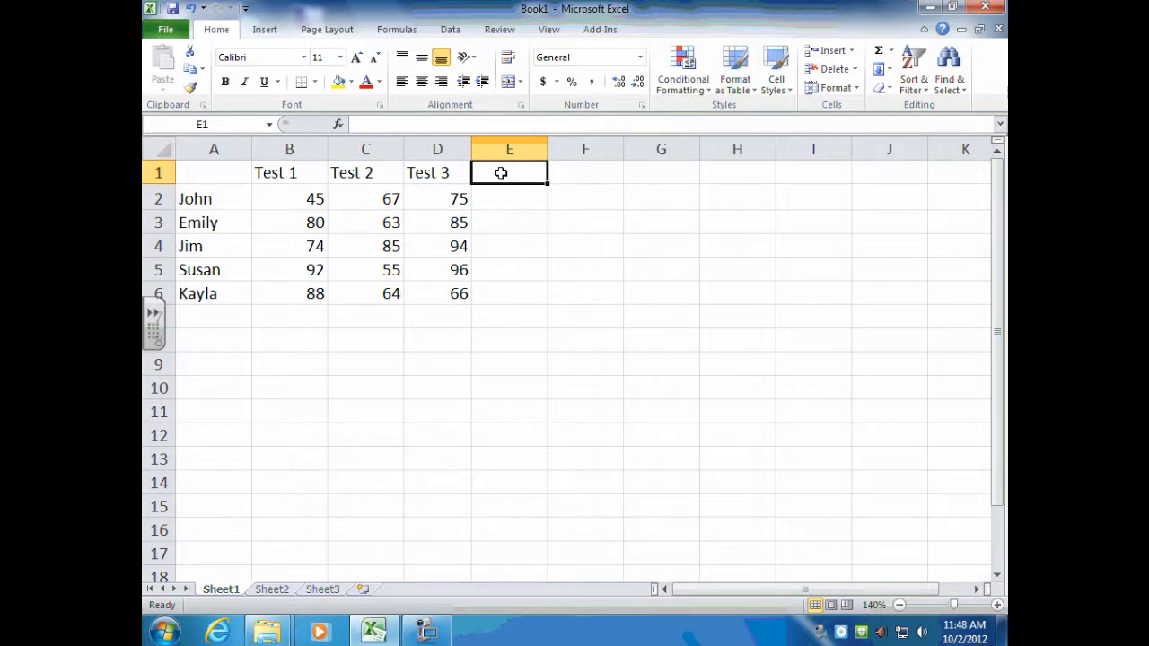
text(Final)
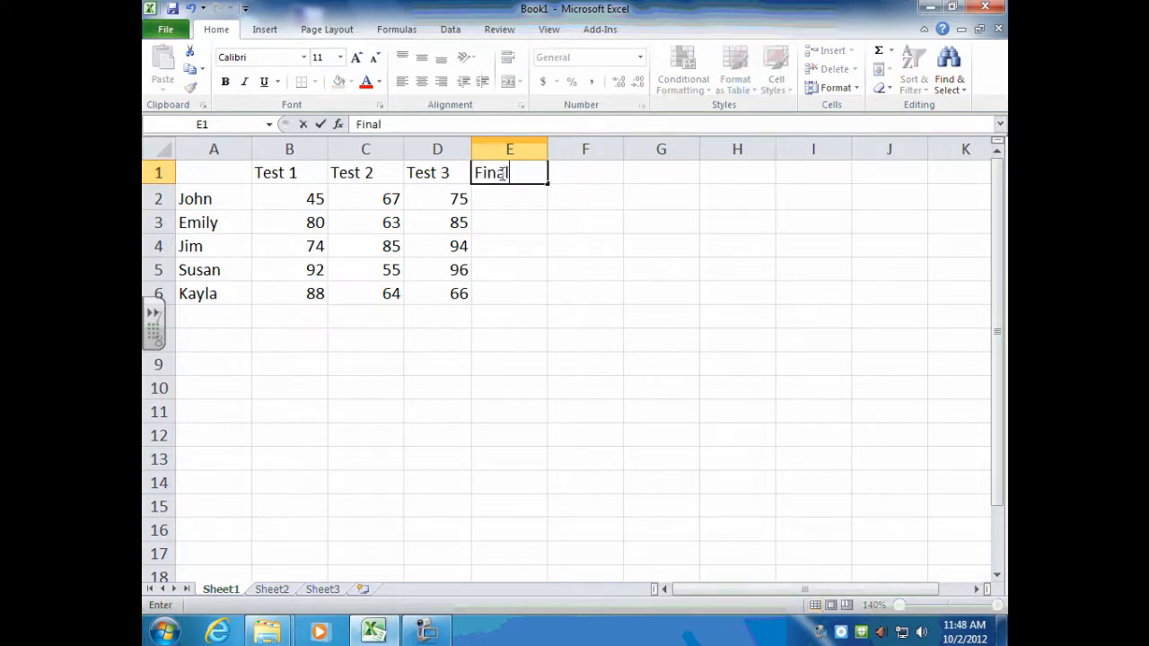
key(Return)
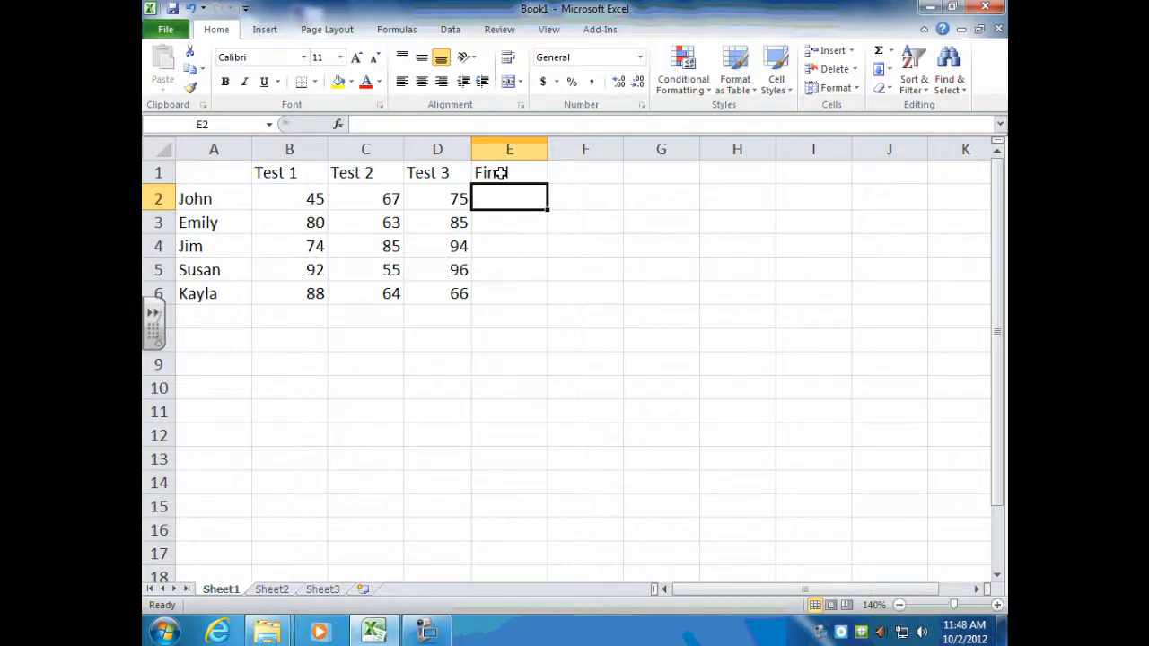
- Enter the final scores 80, 90, 62, 80 and 85 in cells E2 through E6
text(80)
key(Return)
text(90)
key(Return)
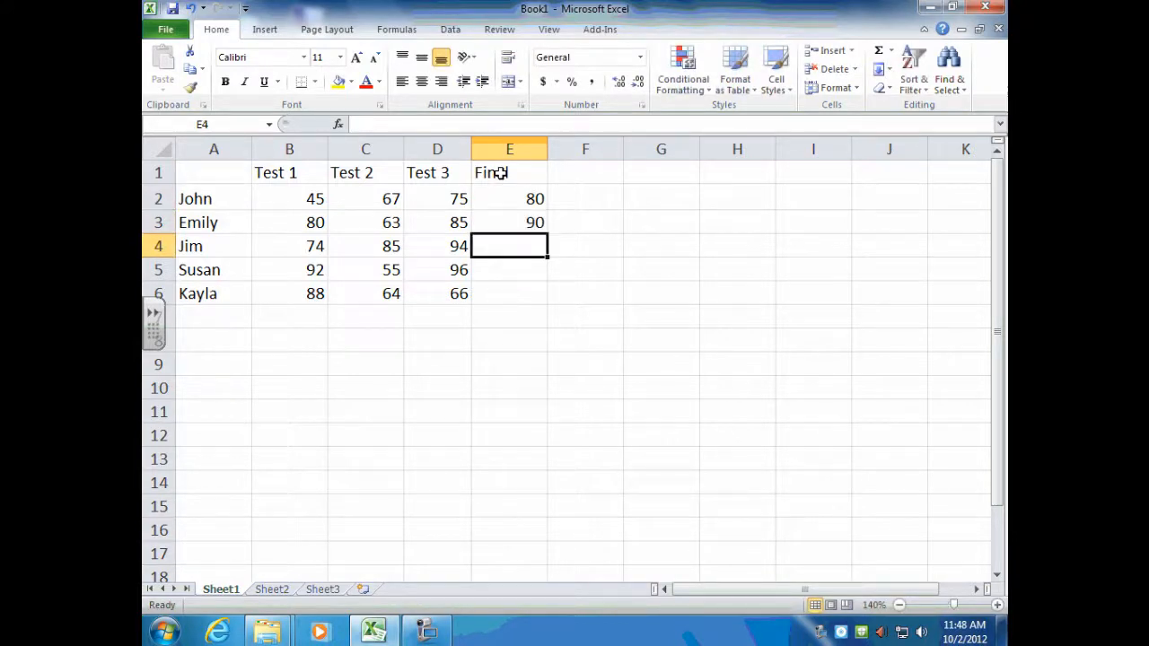
text(62)
key(Return)
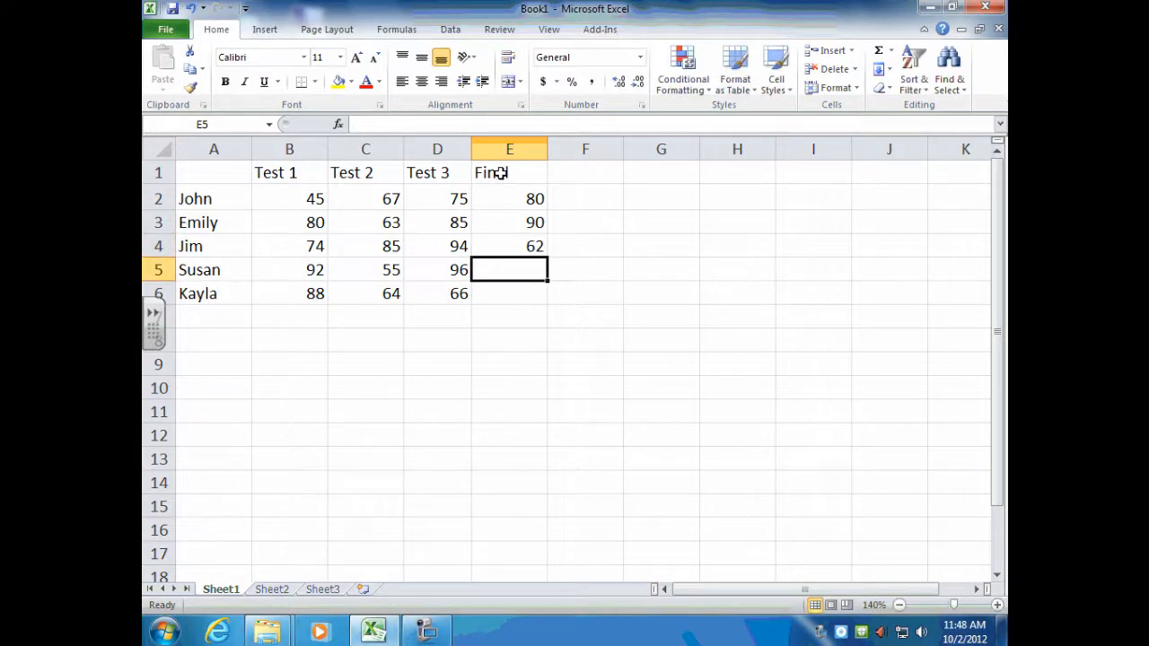
text(80)
key(Return)
text(85)
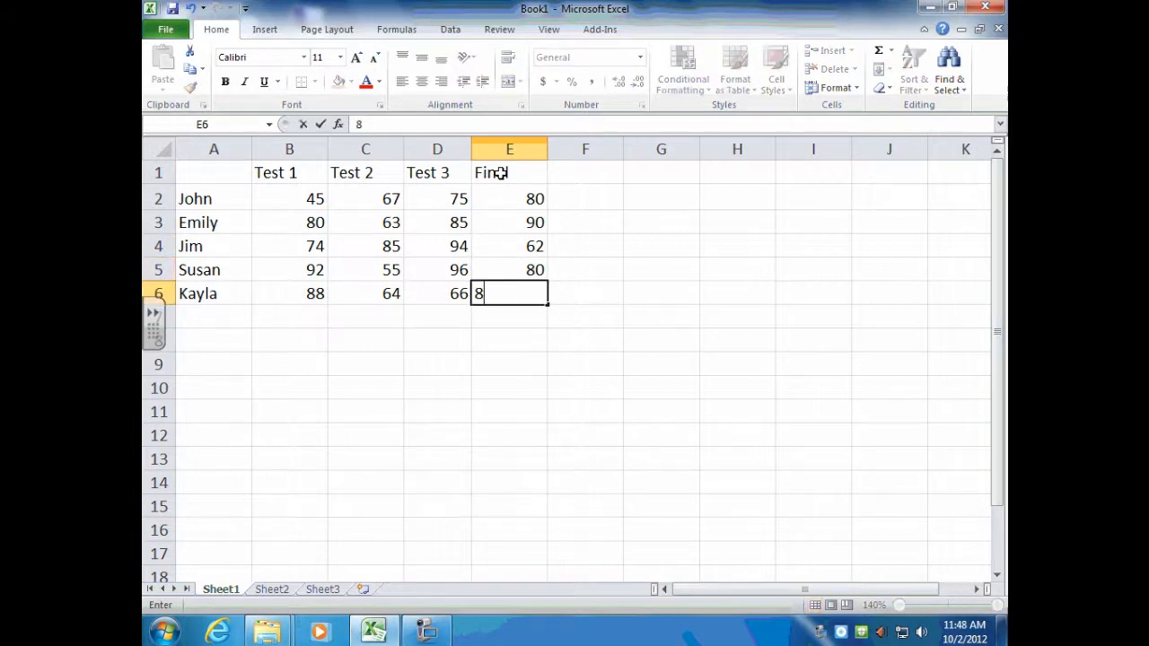
key(Return)
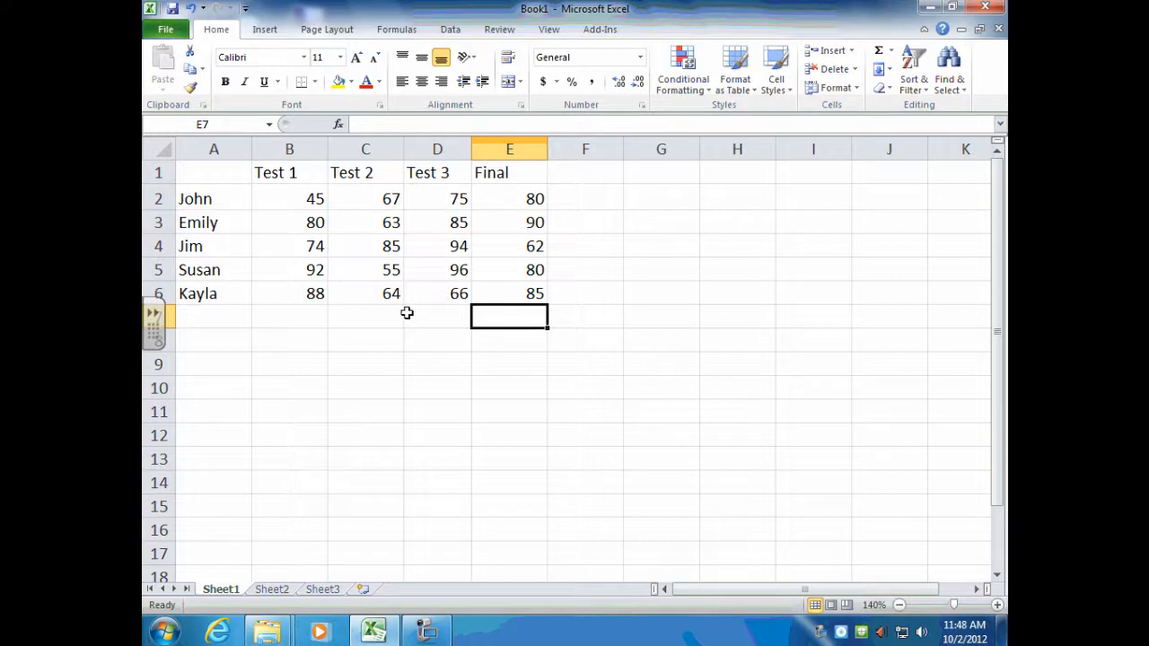
- Label cell A8 "Average" and calculate the Test 1 average in B8 with =average(B2:B6)
click(206, 338)
text(Average)
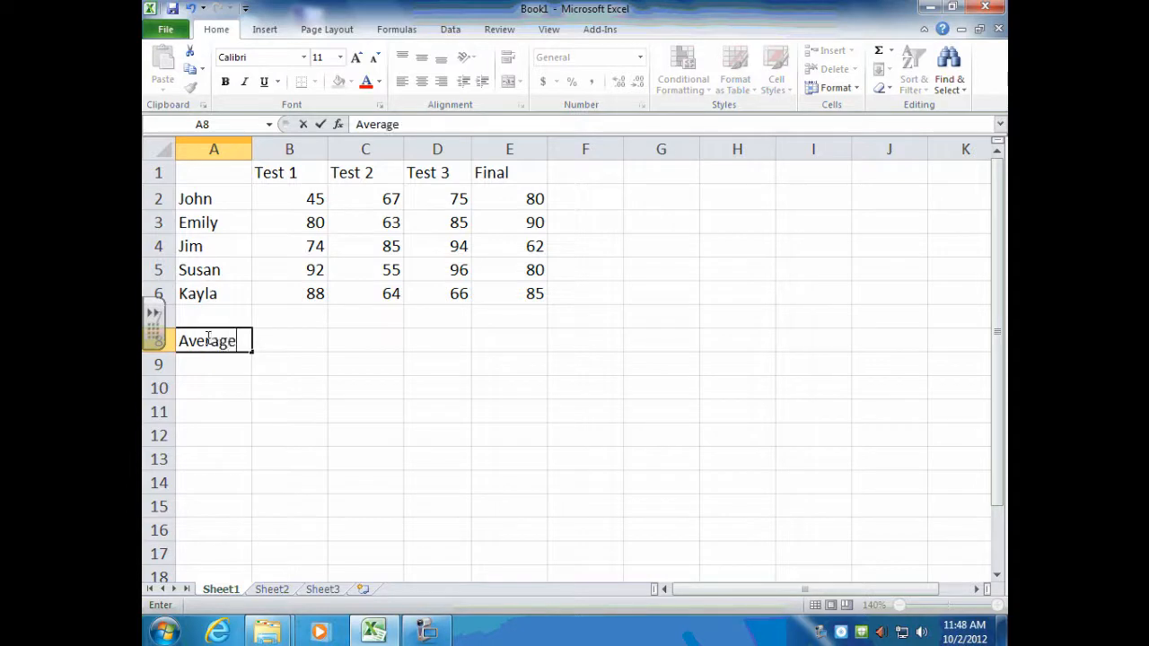
click(292, 341)
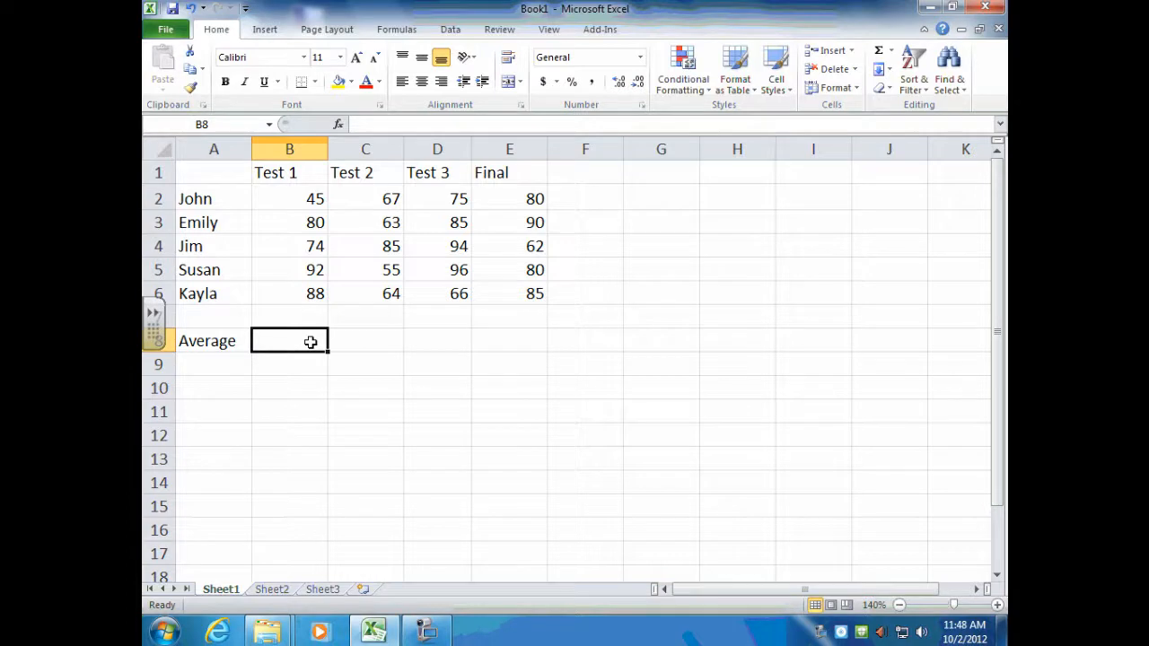
text(=)
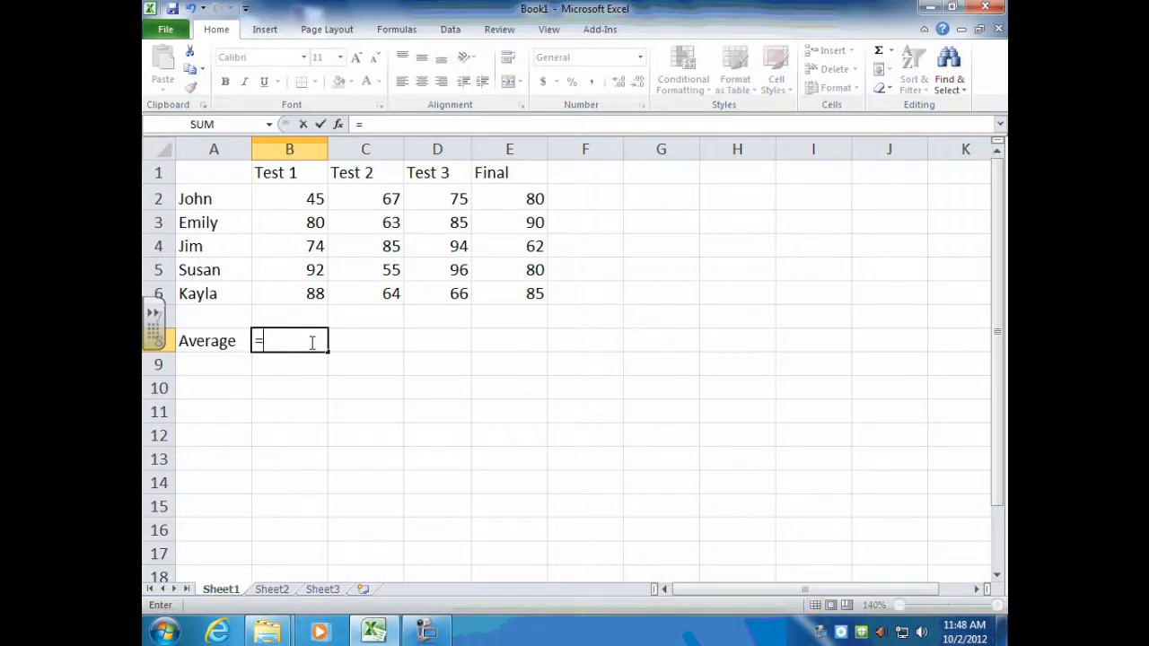
text(average)
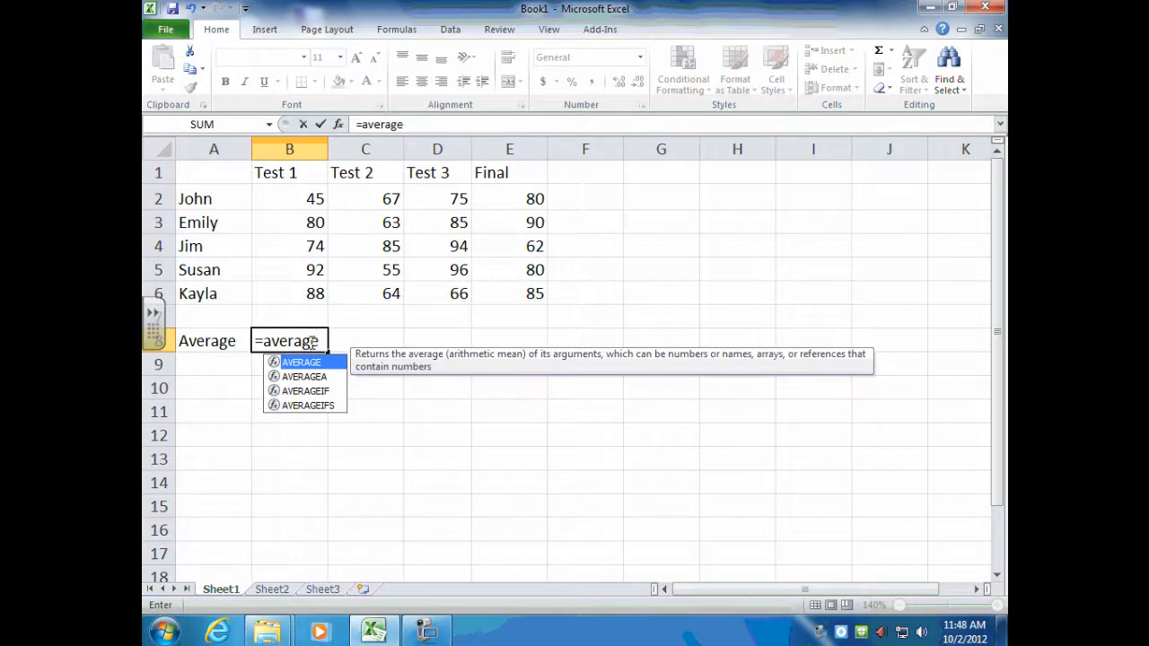
text(()
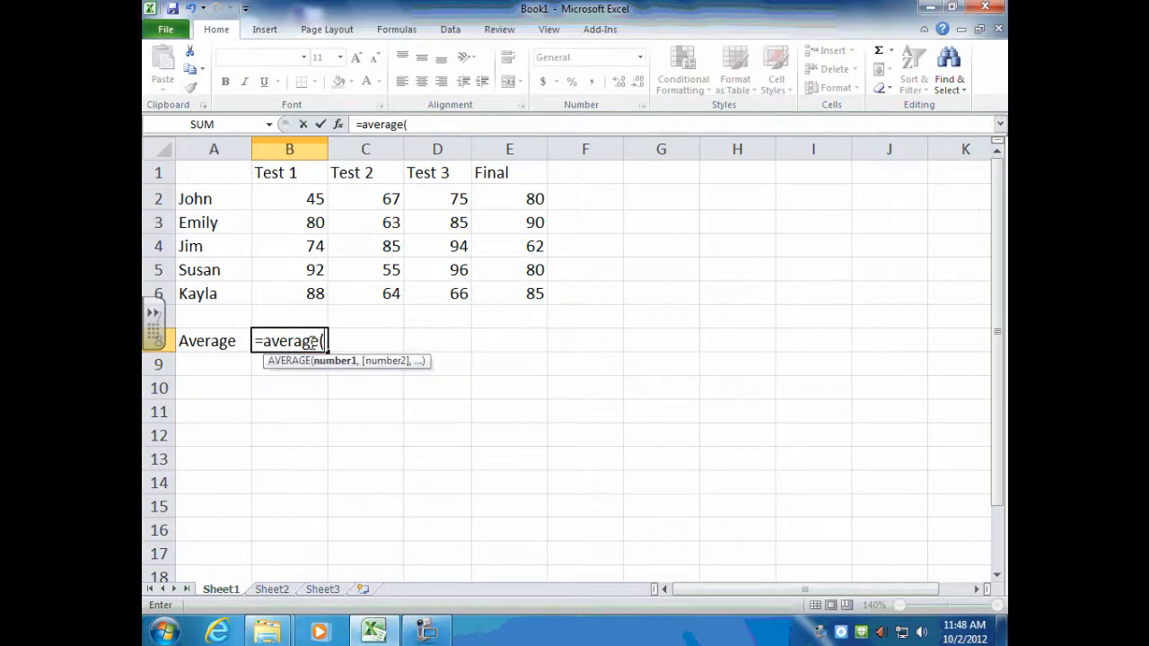
drag(295, 293, 298, 200)
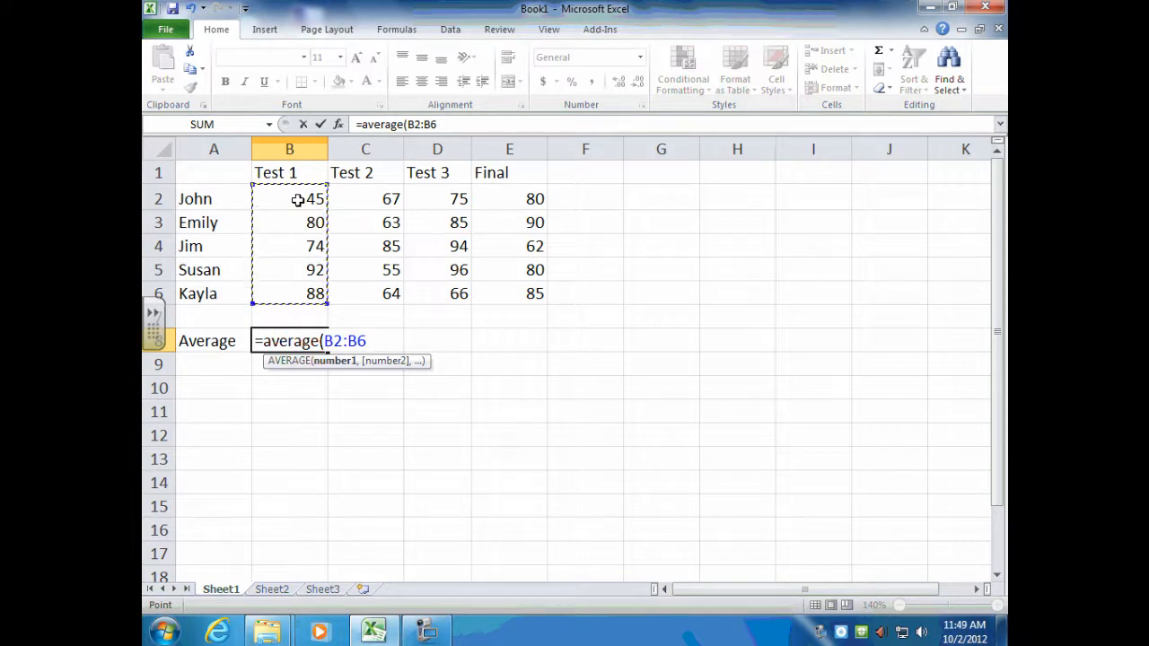
text())
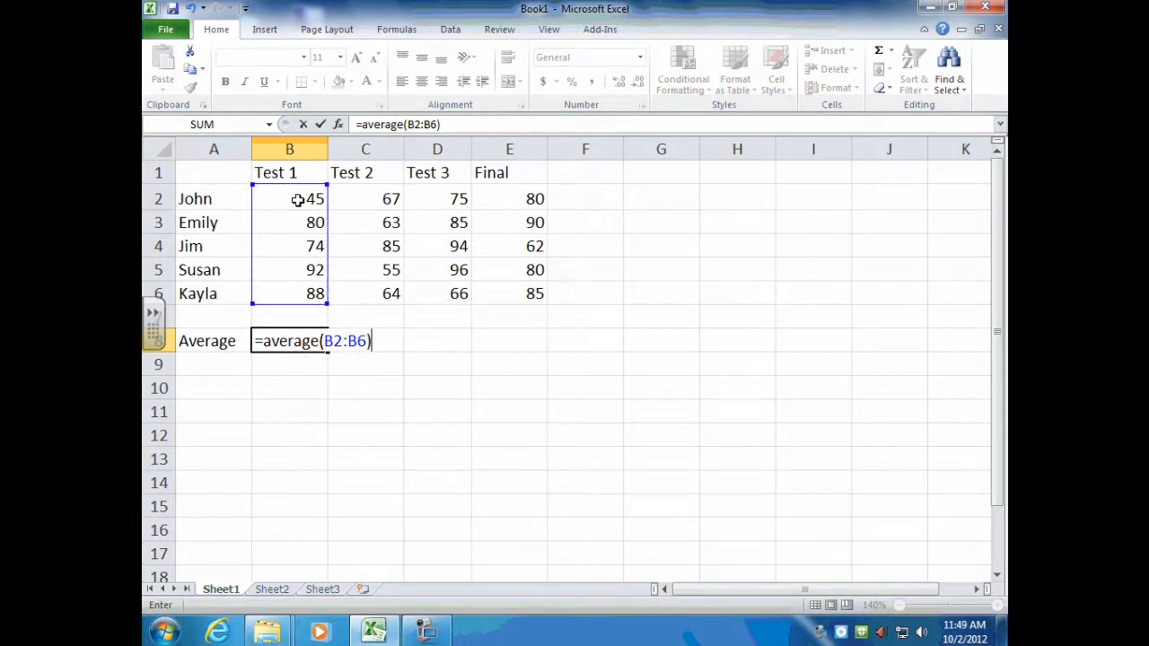
key(Return)
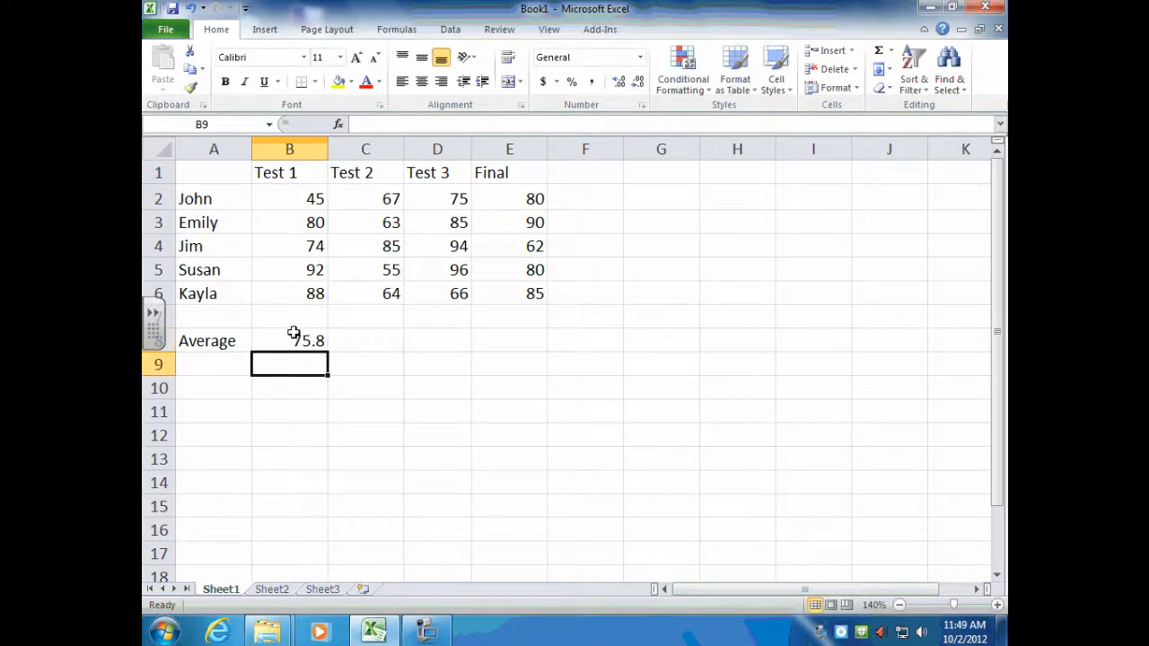
- Inspect the average formula in B8 and the range it refers to, leaving the formula as it is
click(292, 341)
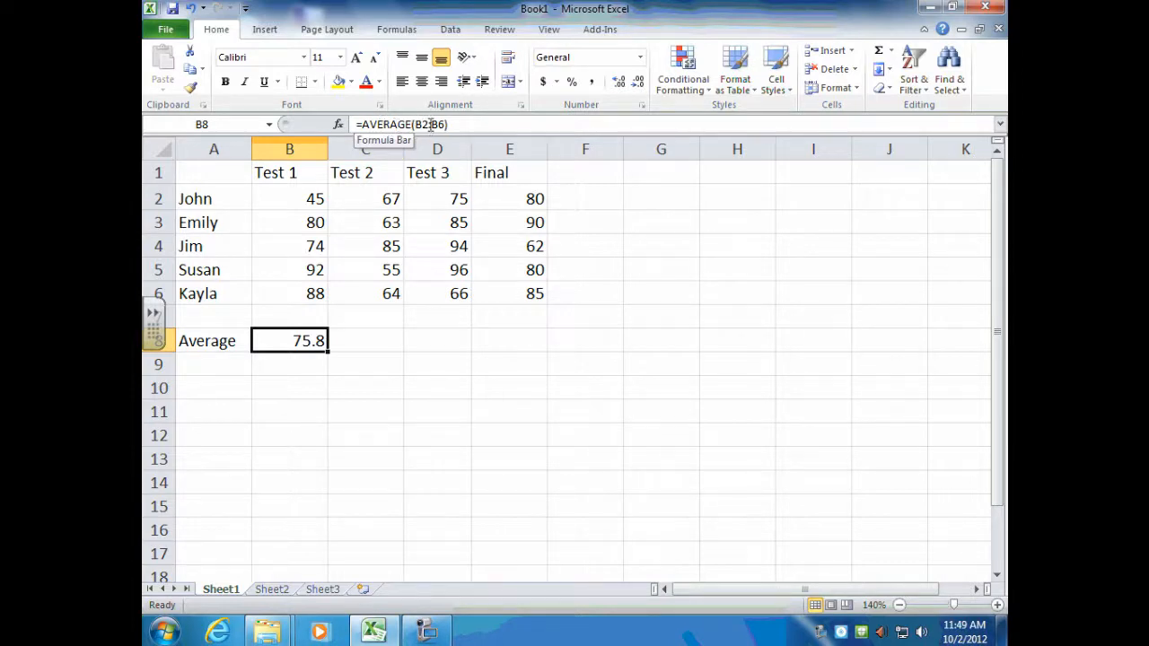
double_click(300, 341)
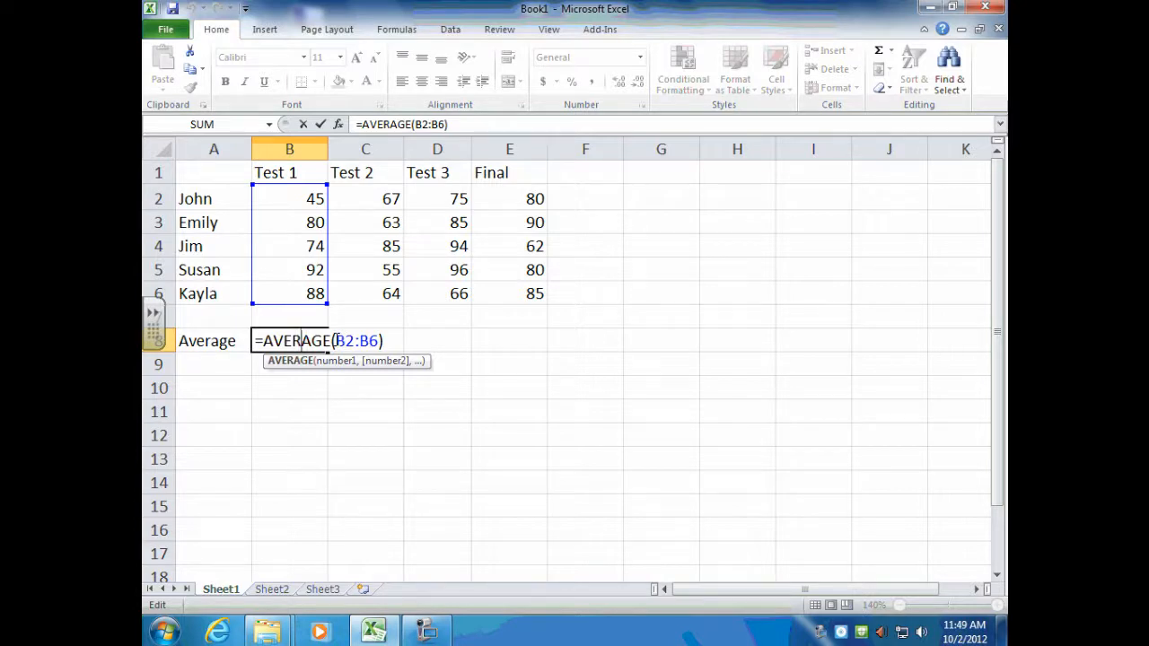
click(335, 341)
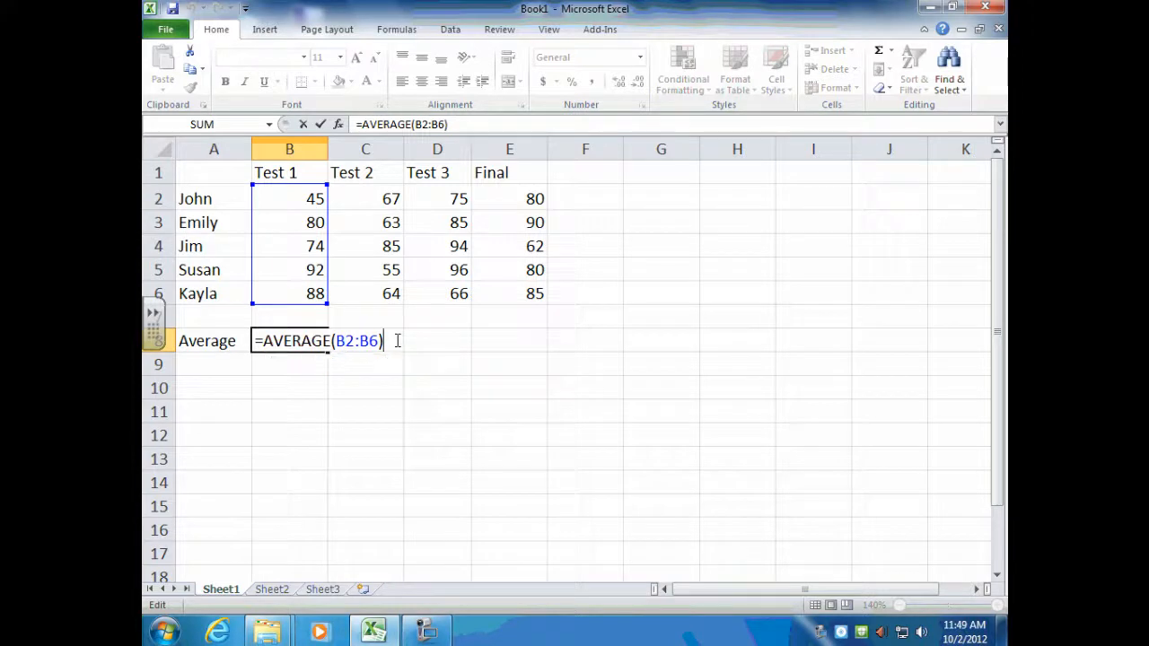
click(290, 359)
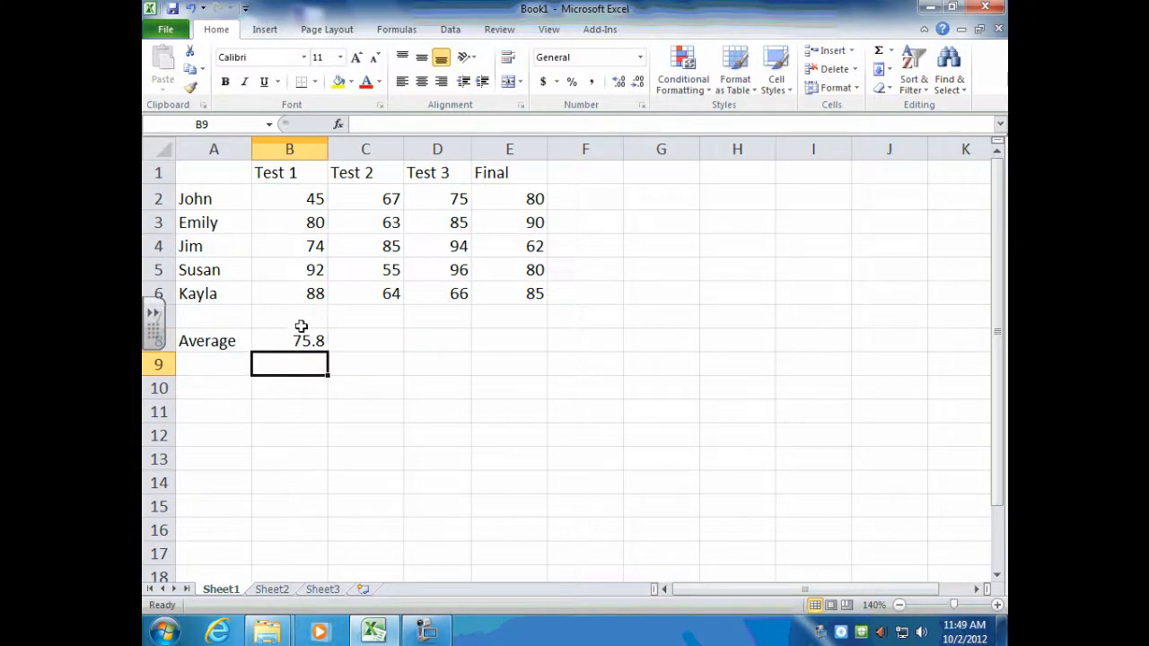
- Label cell A9 "Std. dev." and calculate the Test 1 standard deviation in B9 with =stdev(B2:B6)
click(226, 364)
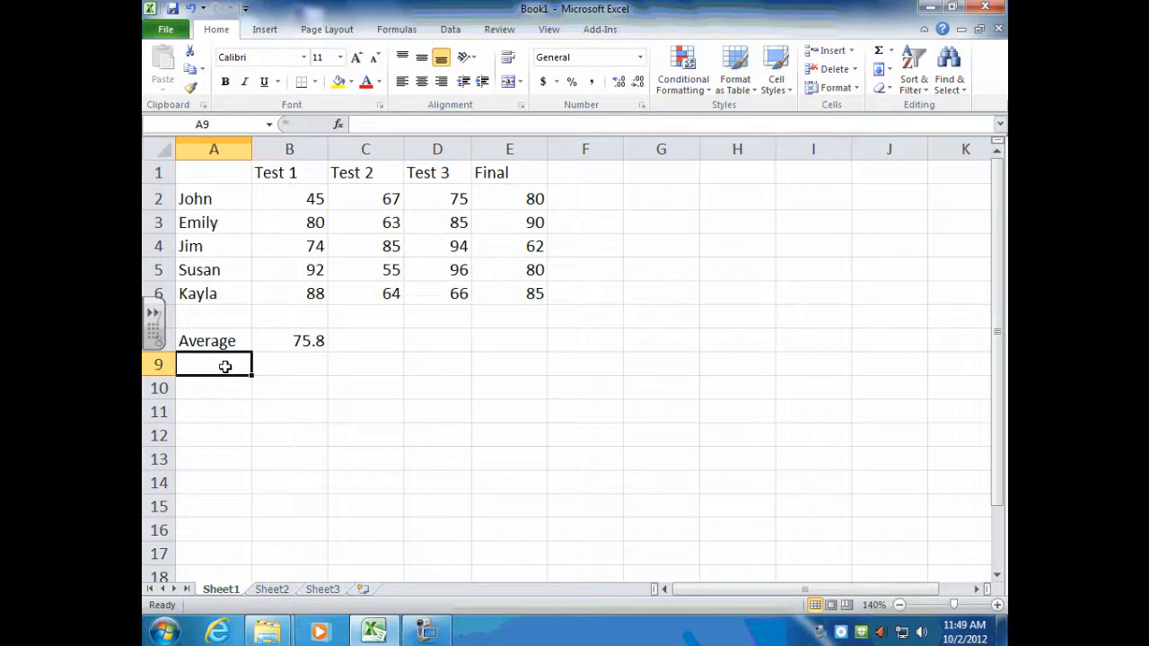
text(Std. d)
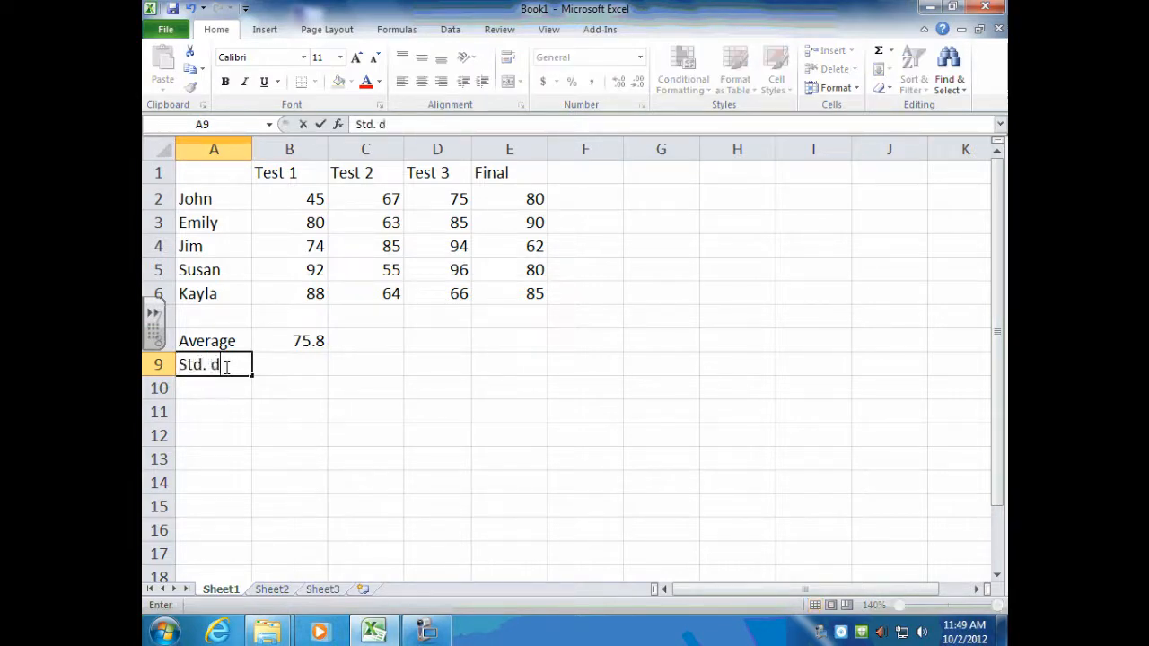
text(ev.)
click(303, 362)
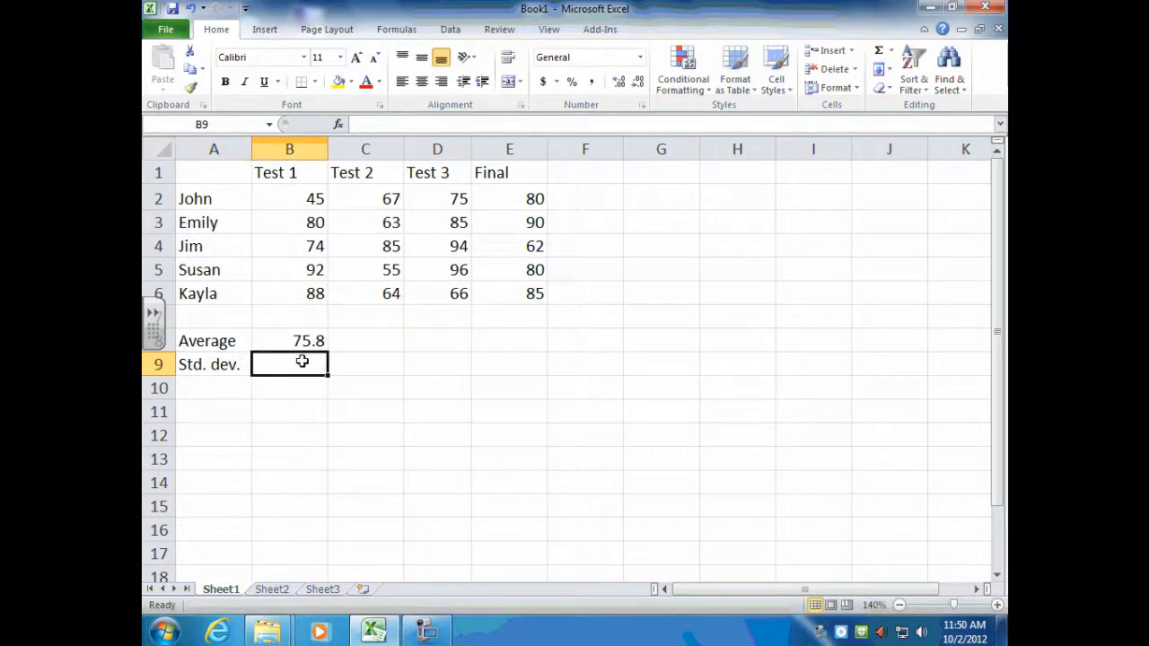
text(=)
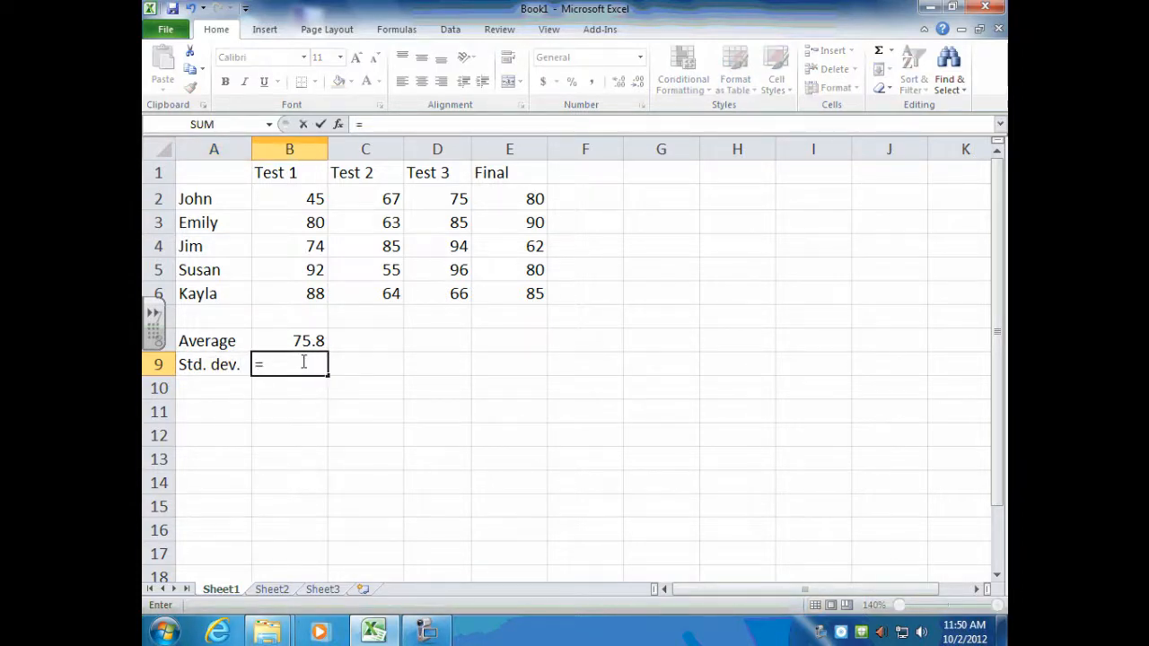
text(st)
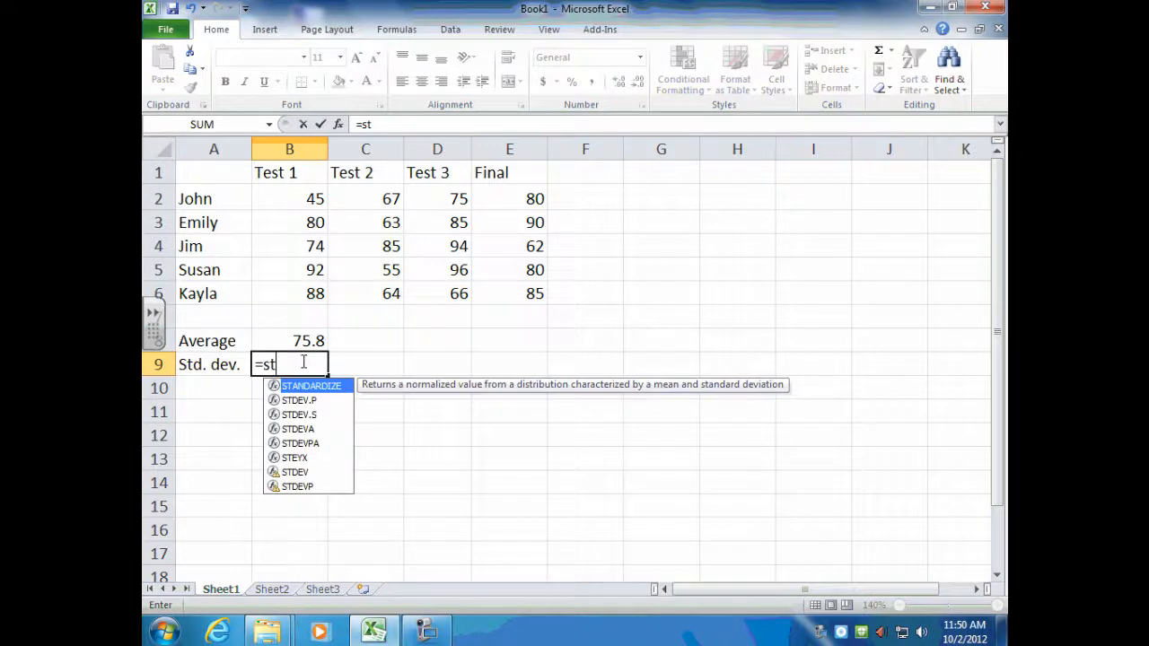
text(dev)
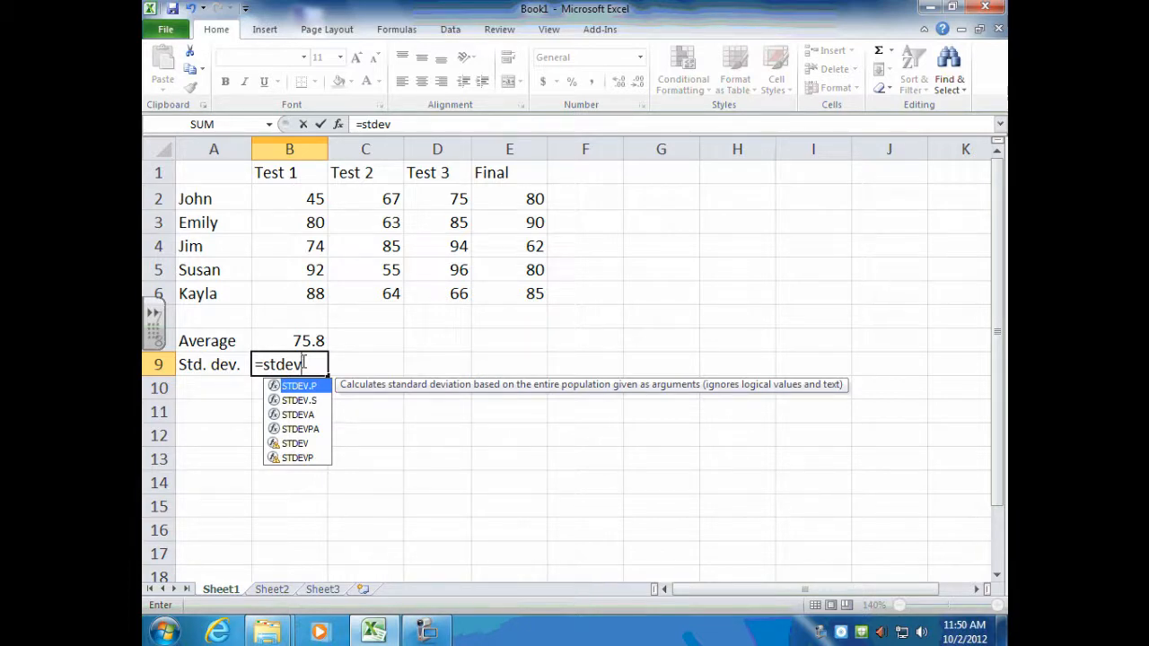
text(()
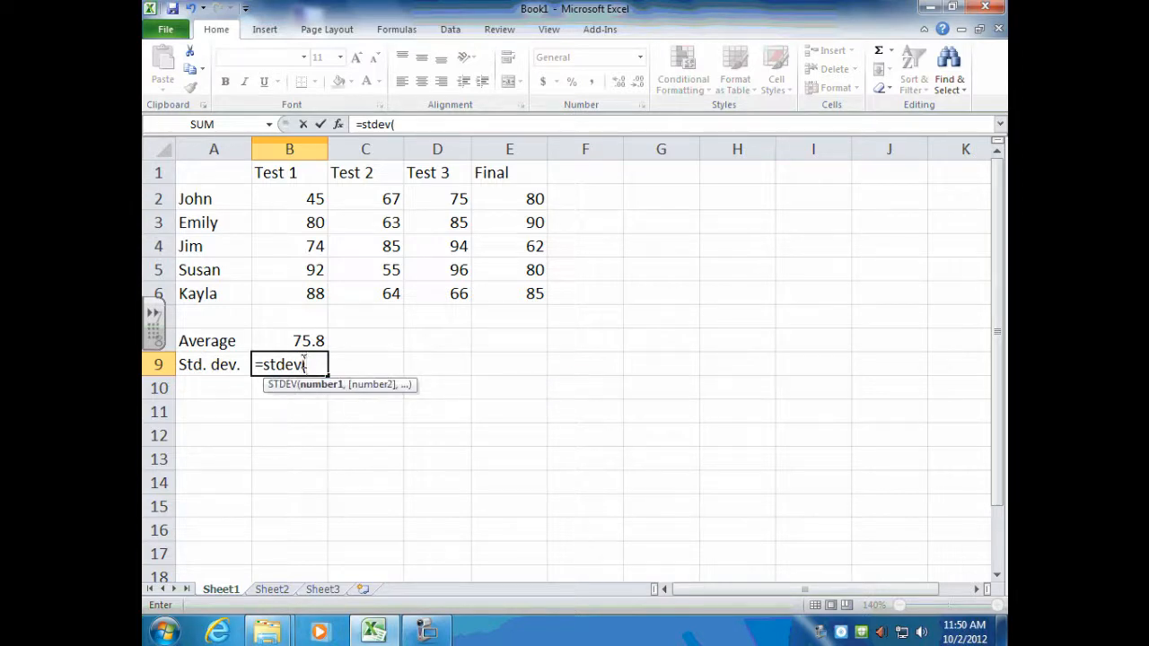
drag(297, 295, 303, 195)
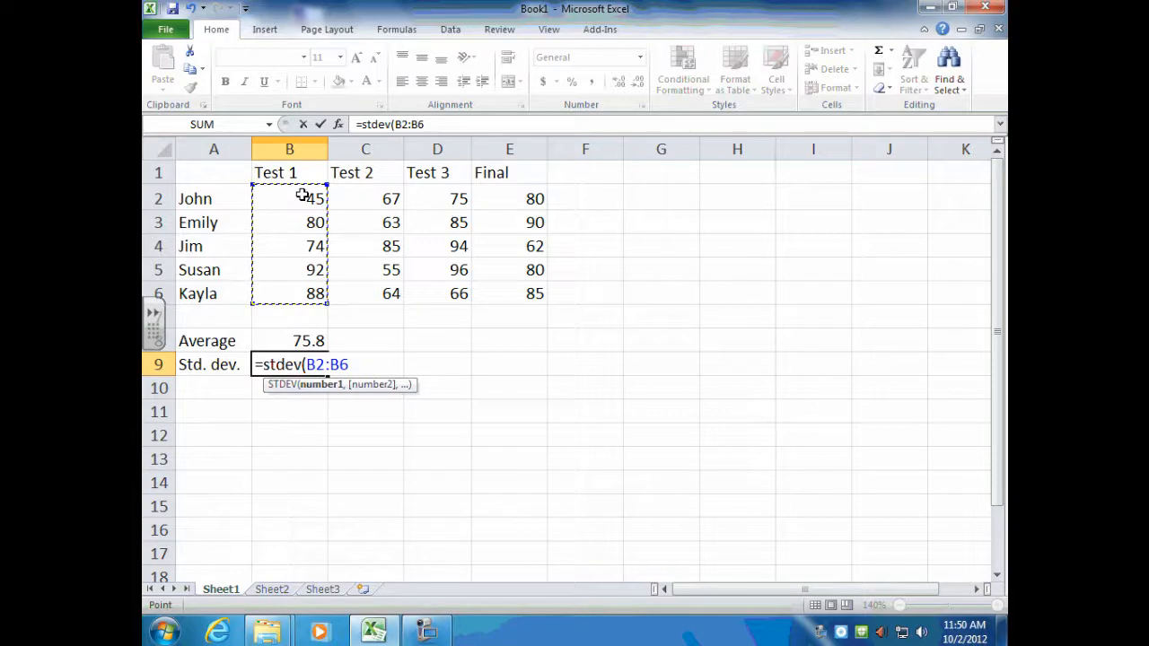
text())
key(Return)
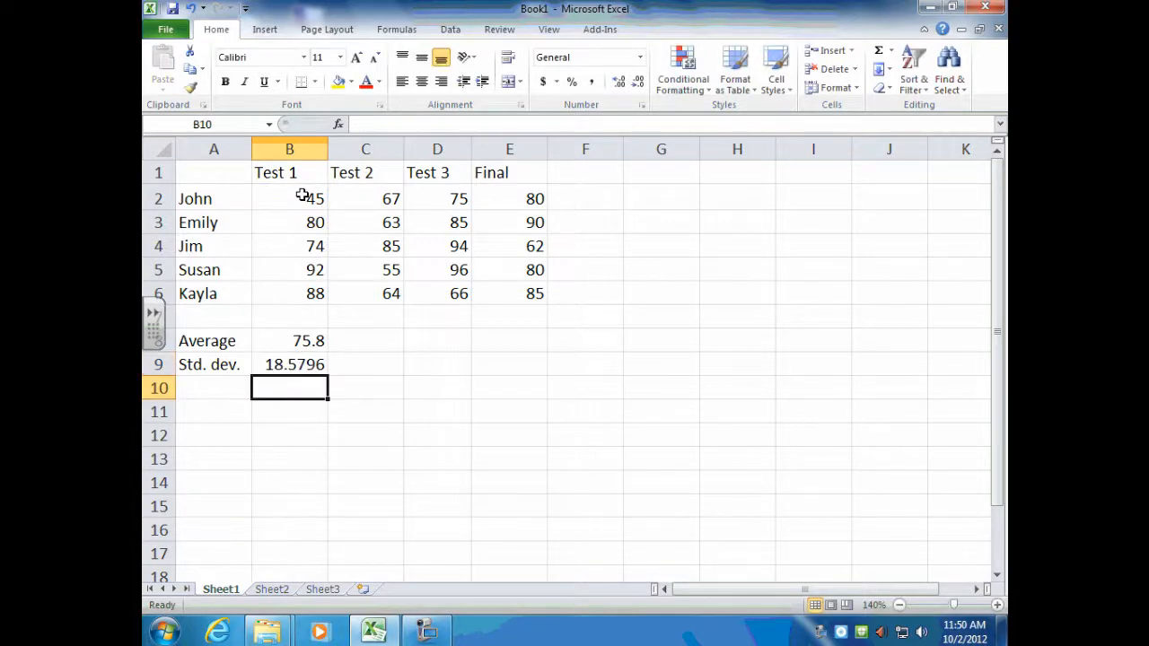
- Label cell A10 "Median" and calculate the Test 1 median in B10 with =median(B2:B6)
click(208, 383)
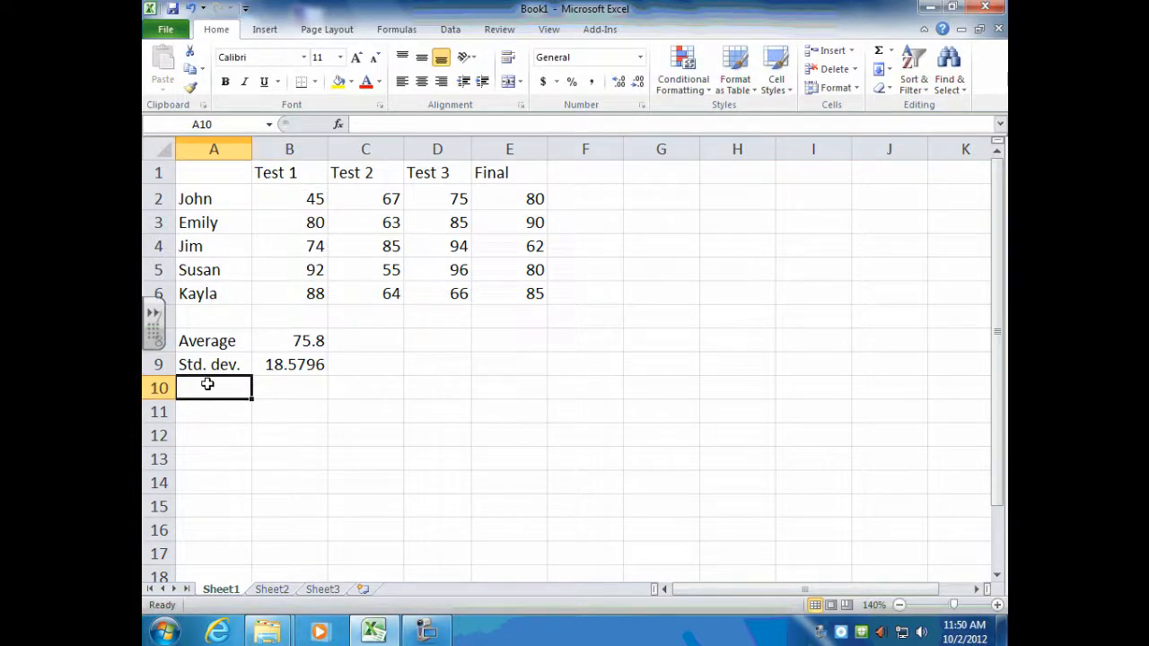
text(Median)
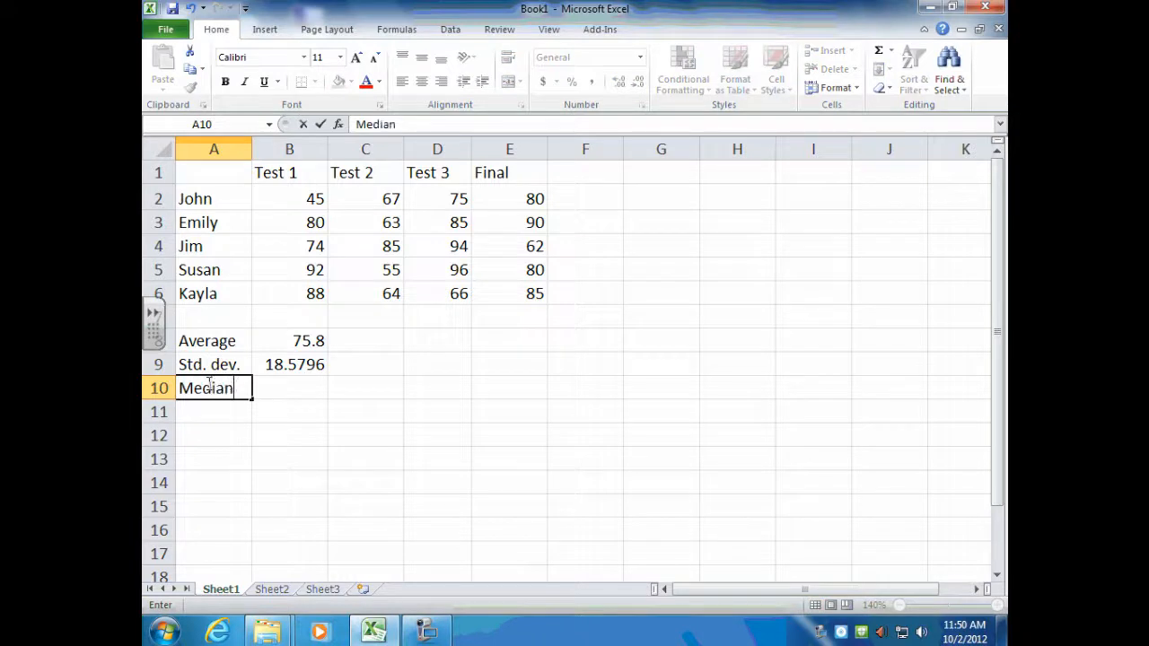
click(266, 389)
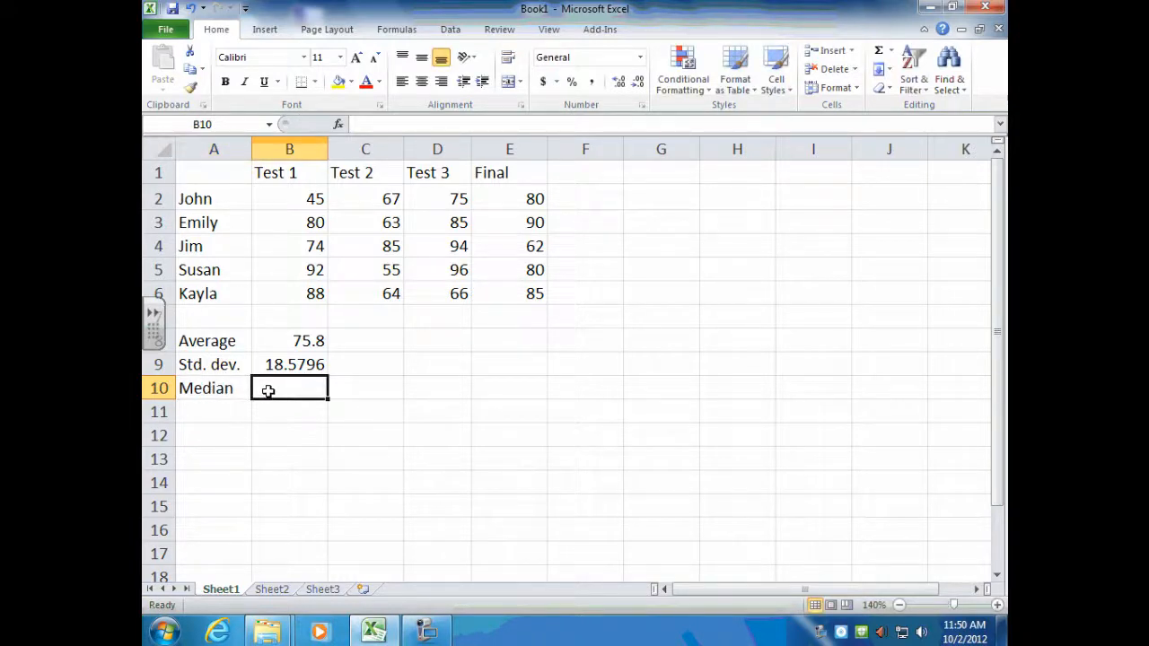
text(=)
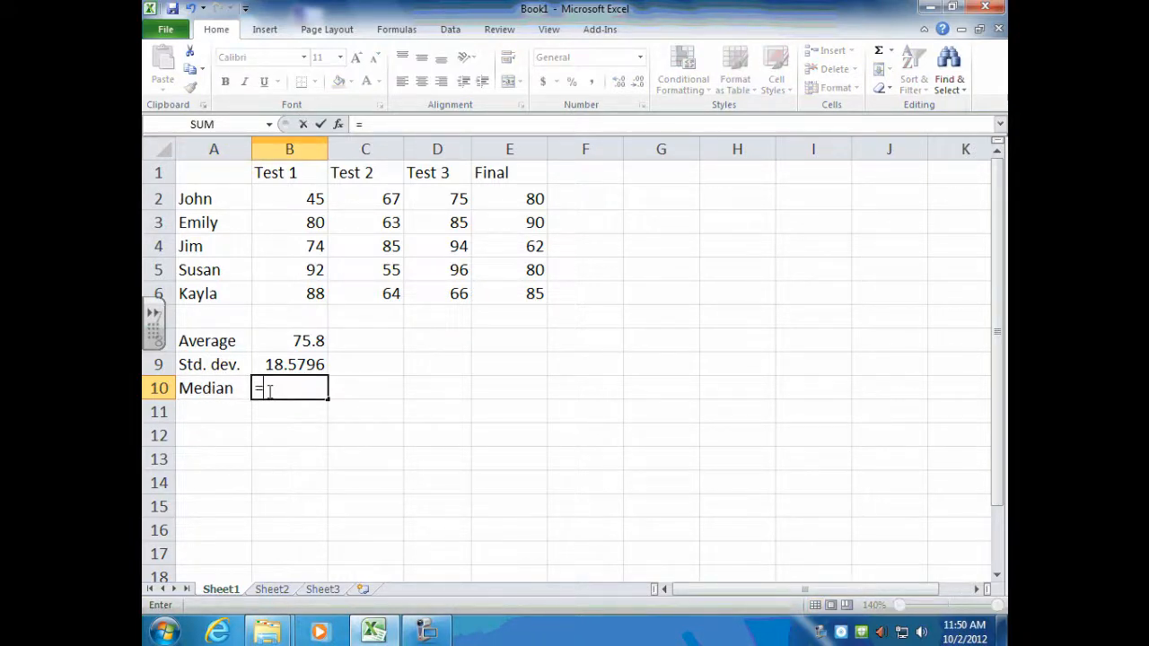
text(median()
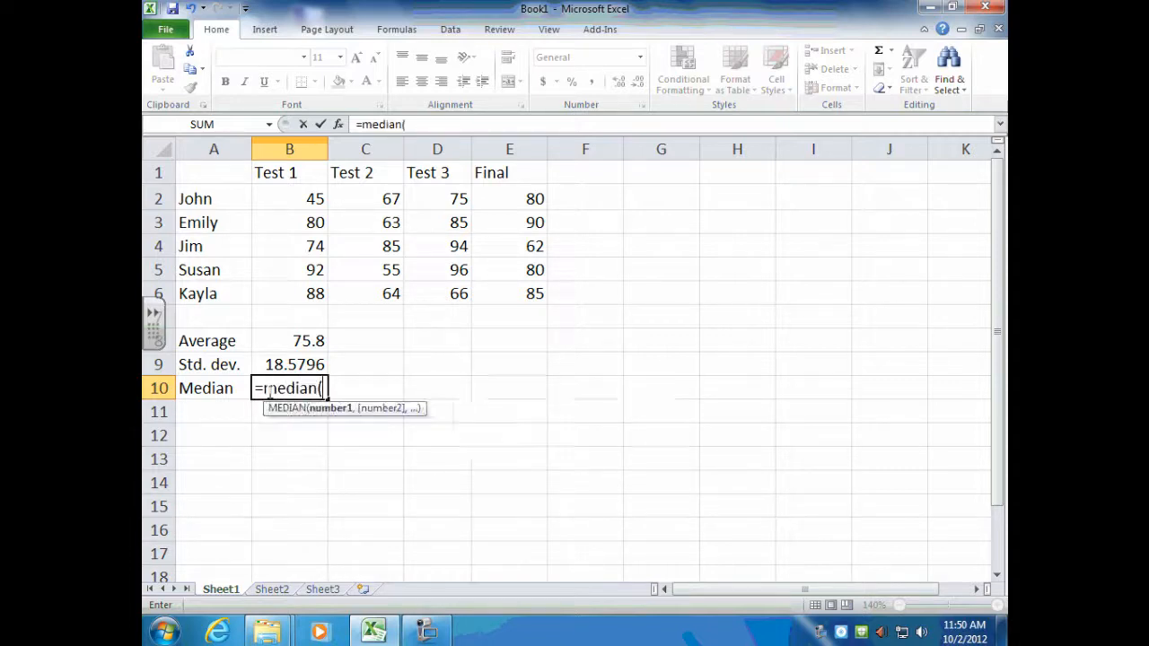
drag(289, 293, 291, 202)
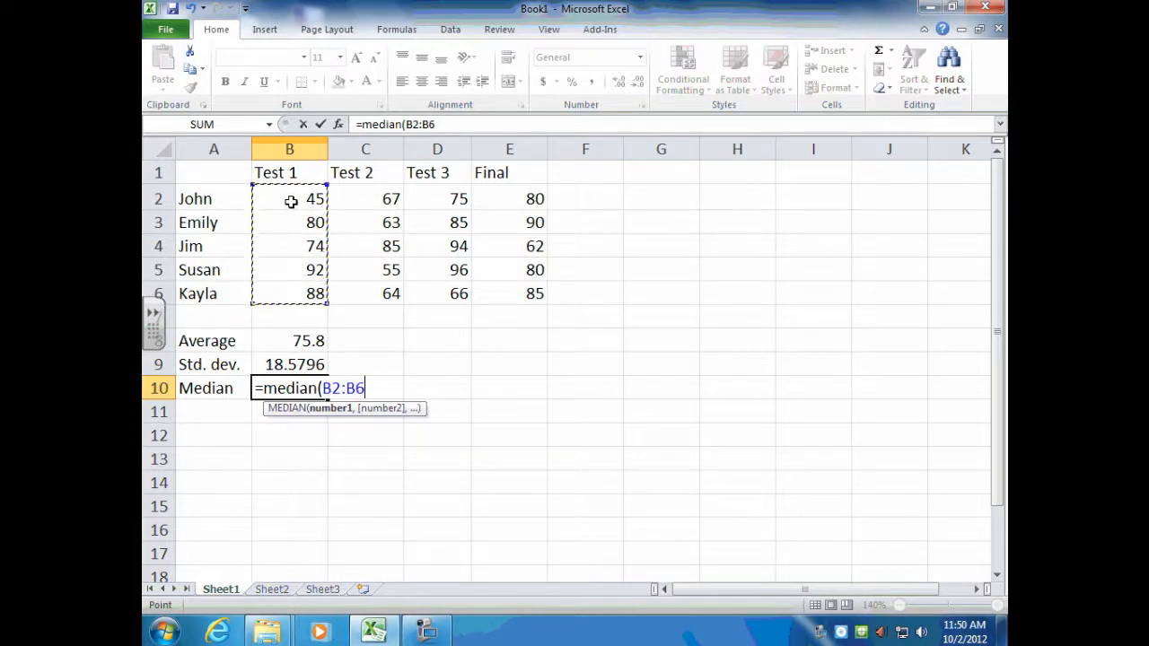
text())
key(Return)
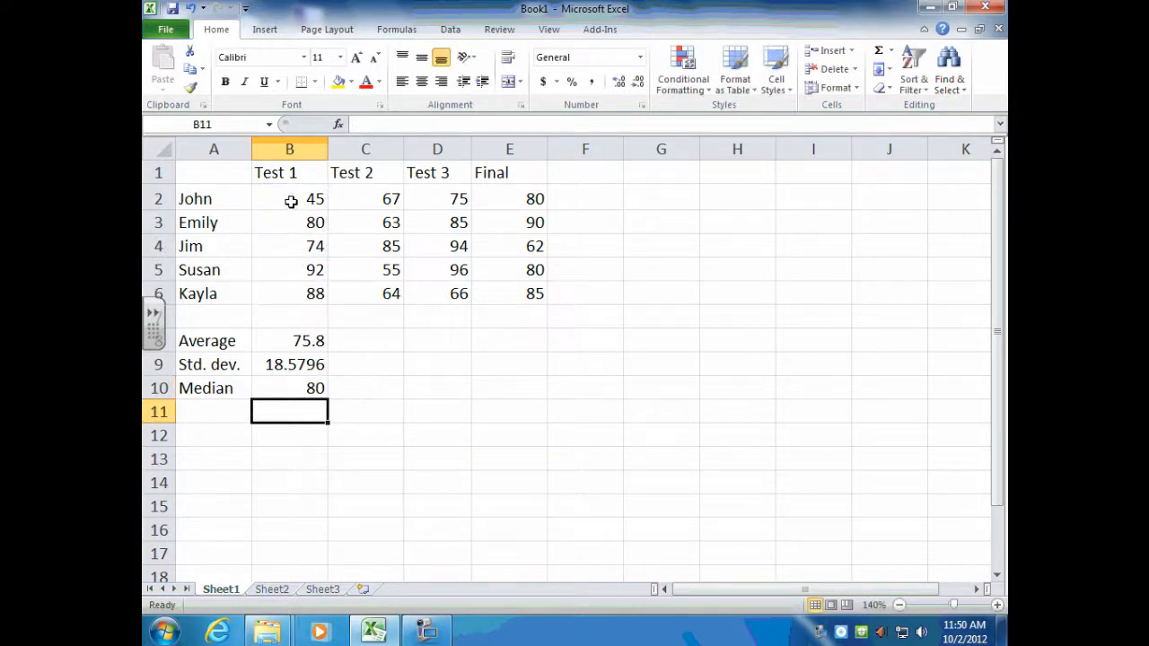
- Label cell A11 "Coef. Of var." for the coefficient of variation
click(222, 407)
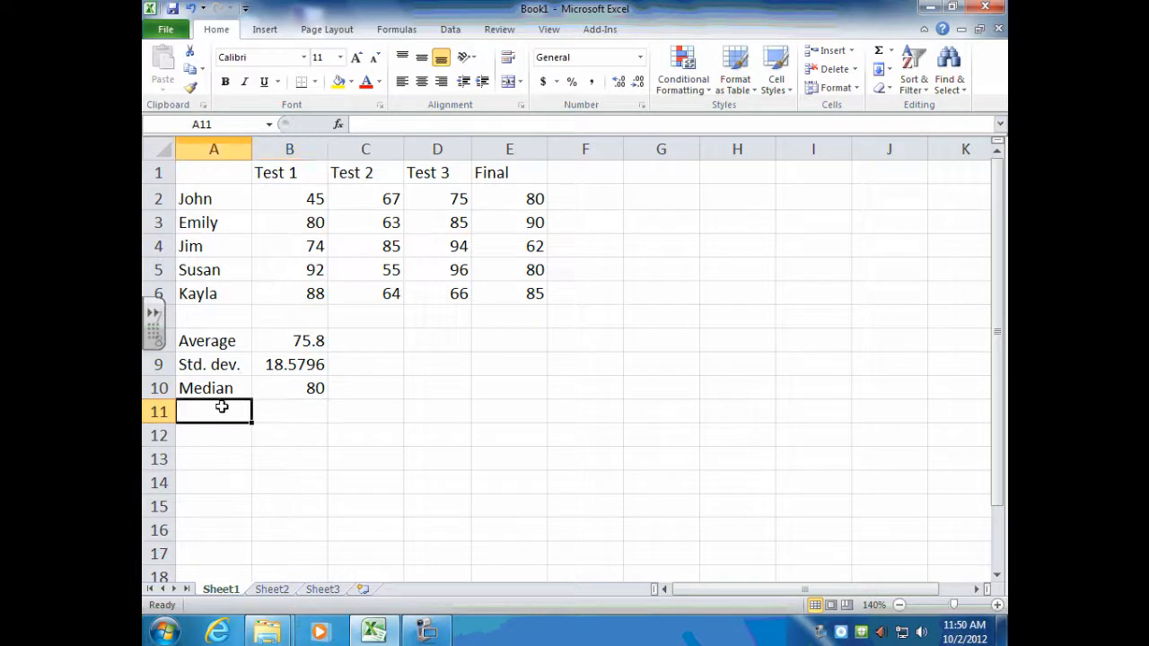
text(Coef. o)
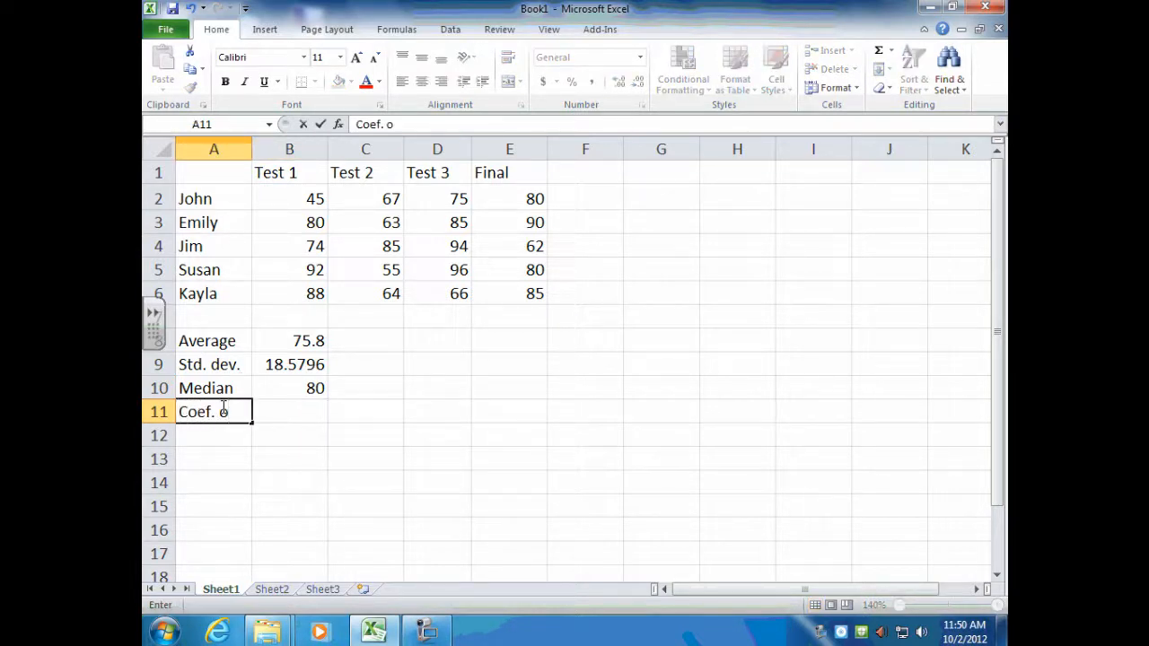
key(BackSpace)
text(Of c)
text(ar.)
click(302, 431)
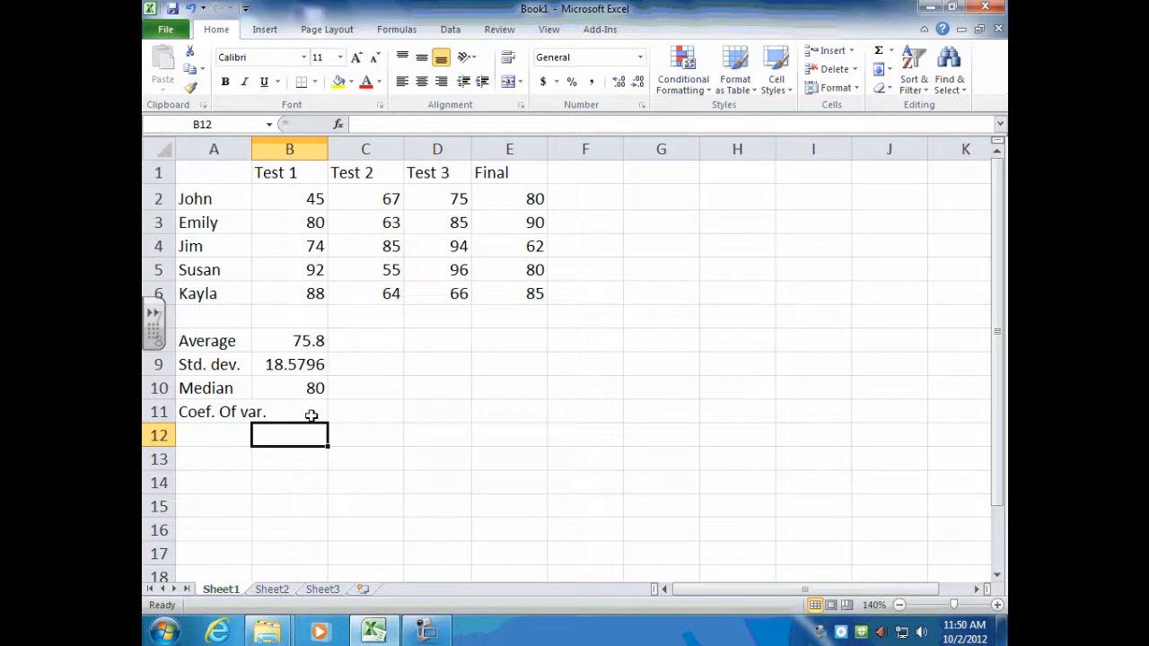
- Enter a trial value of 5 in cell B11 and widen column A to fit the "Coef. Of var." label
click(286, 415)
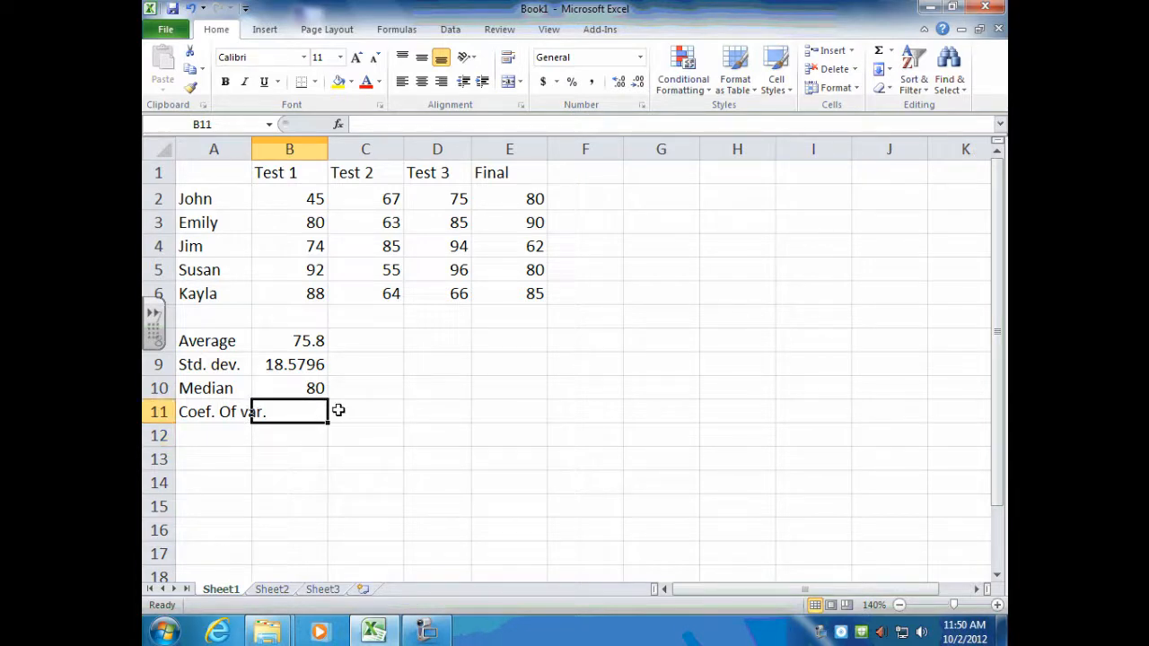
text(5)
click(375, 429)
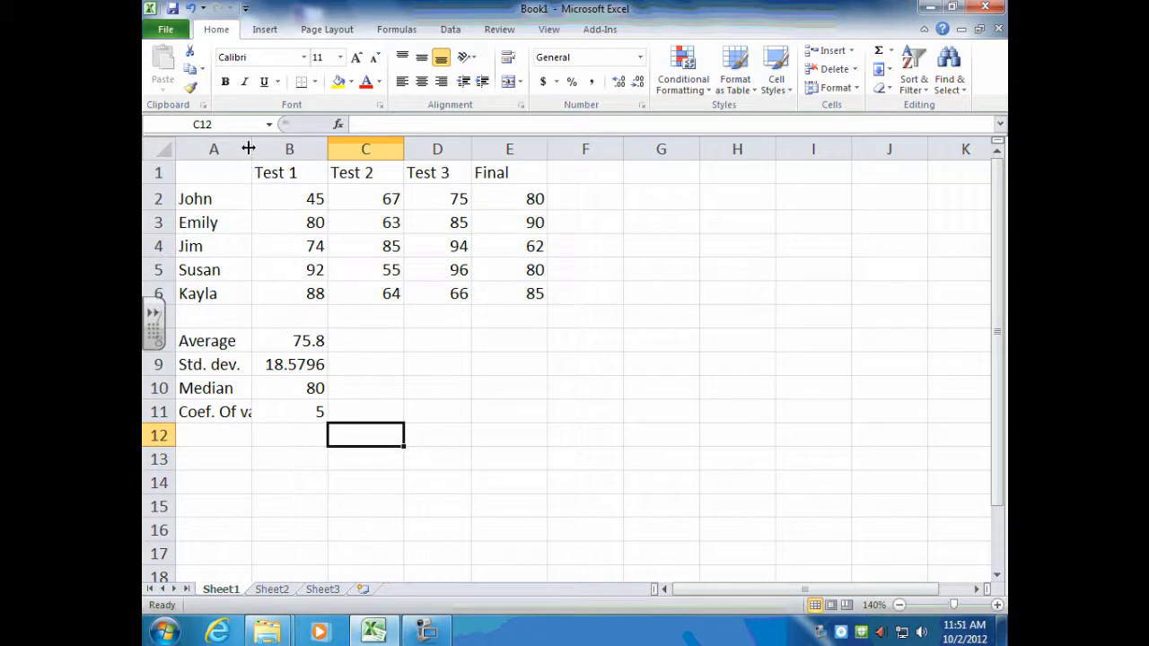
drag(248, 148, 276, 148)
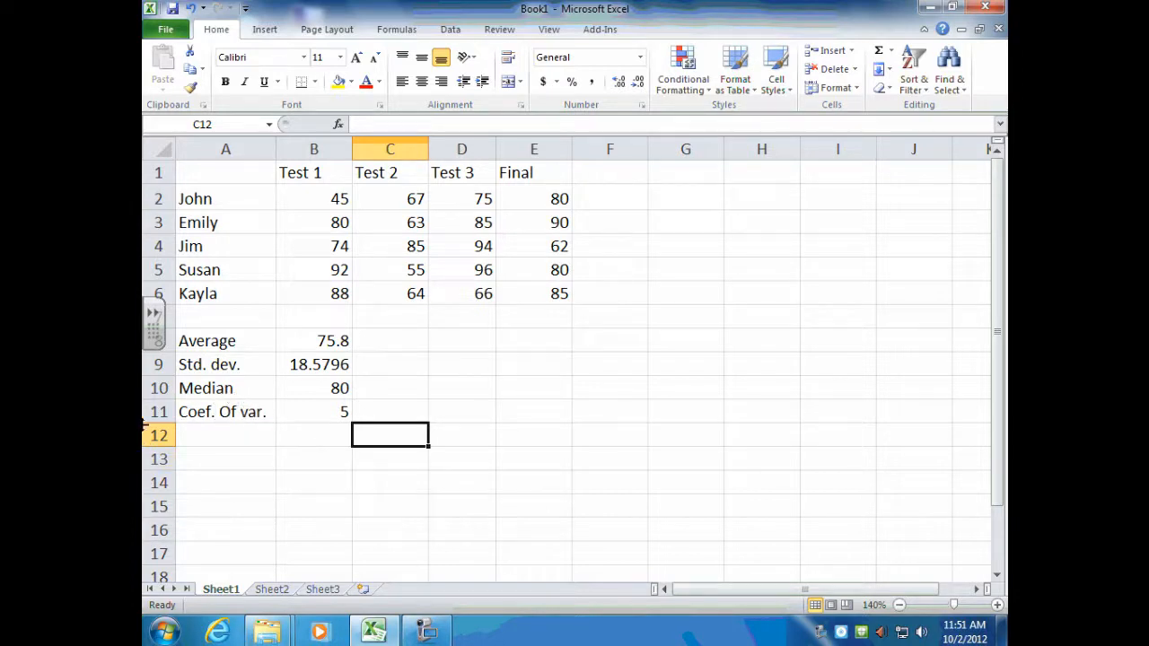
- Clear the trial value from cell B11
click(308, 412)
key(Delete)
click(321, 459)
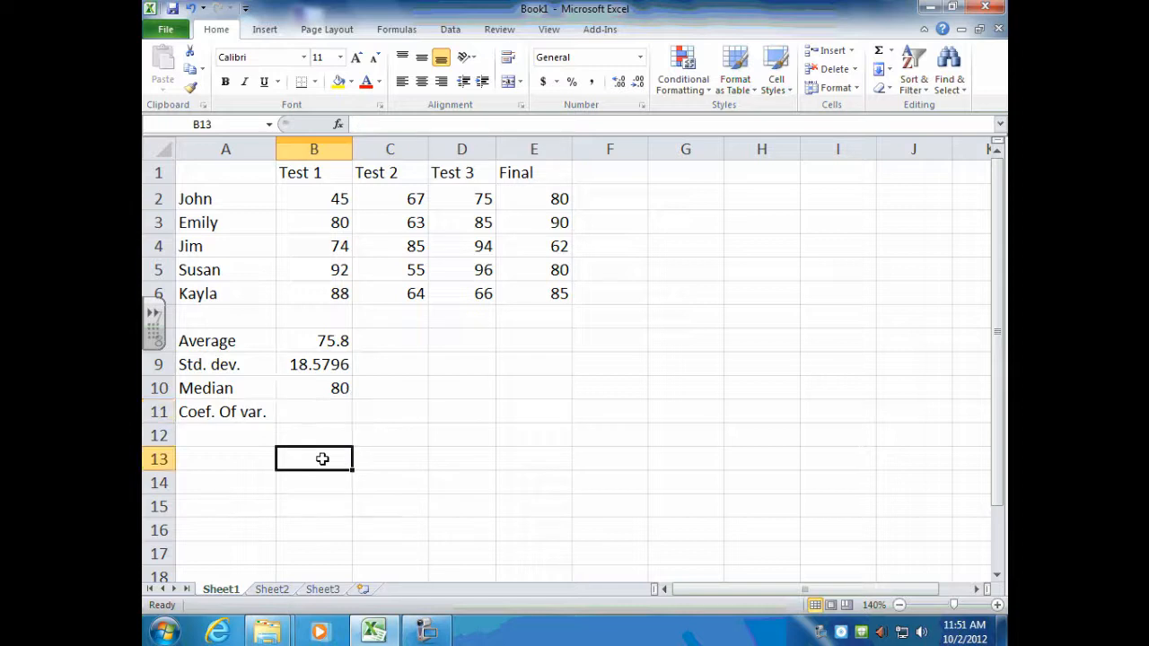
- Handwrite the coefficient of variation formula s/x̄ * 100% in red ink over the empty cells below the scores, and dismiss the ink
click(321, 414)
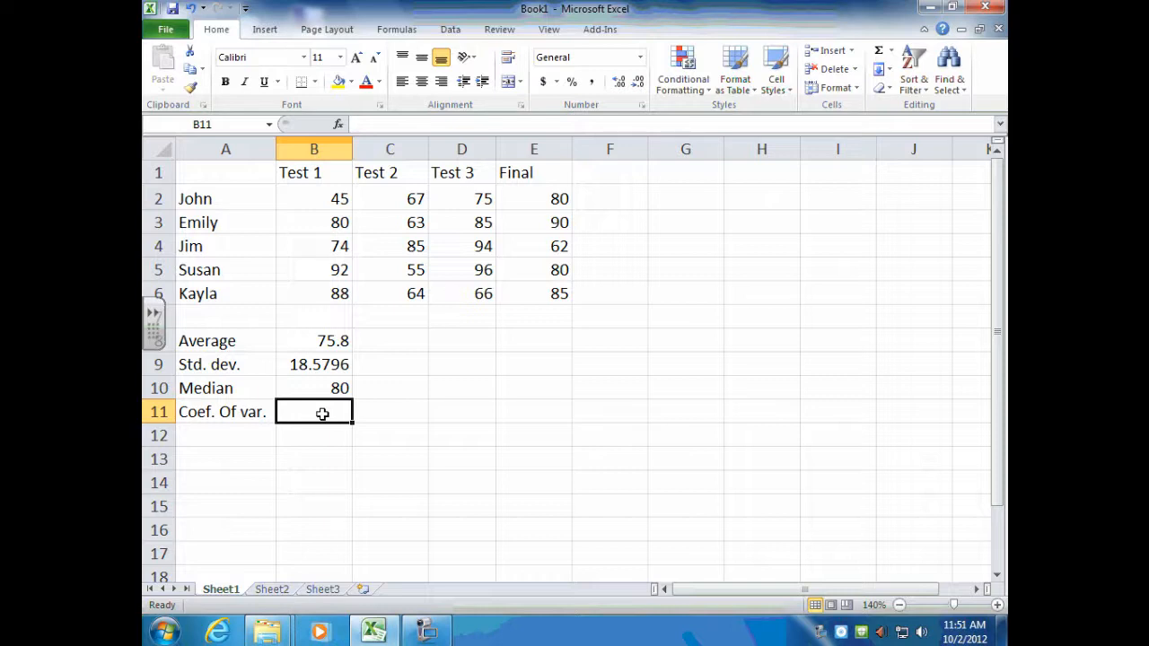
mouse_move(534, 394)
mouse_down()
mouse_move(526, 417)
mouse_move(546, 423)
mouse_up()
mouse_move(537, 438)
mouse_down()
mouse_move(525, 455)
mouse_move(544, 434)
mouse_up()
mouse_move(557, 415)
mouse_down()
mouse_move(608, 419)
mouse_move(605, 408)
mouse_up()
drag(635, 399, 627, 415)
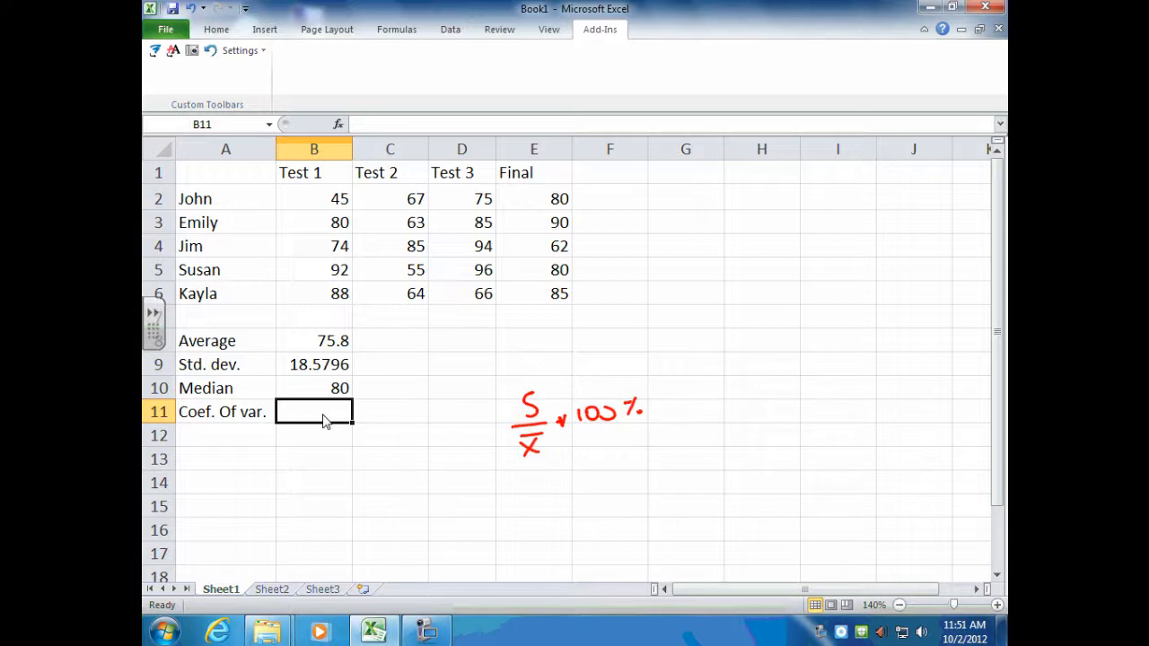
click(323, 416)
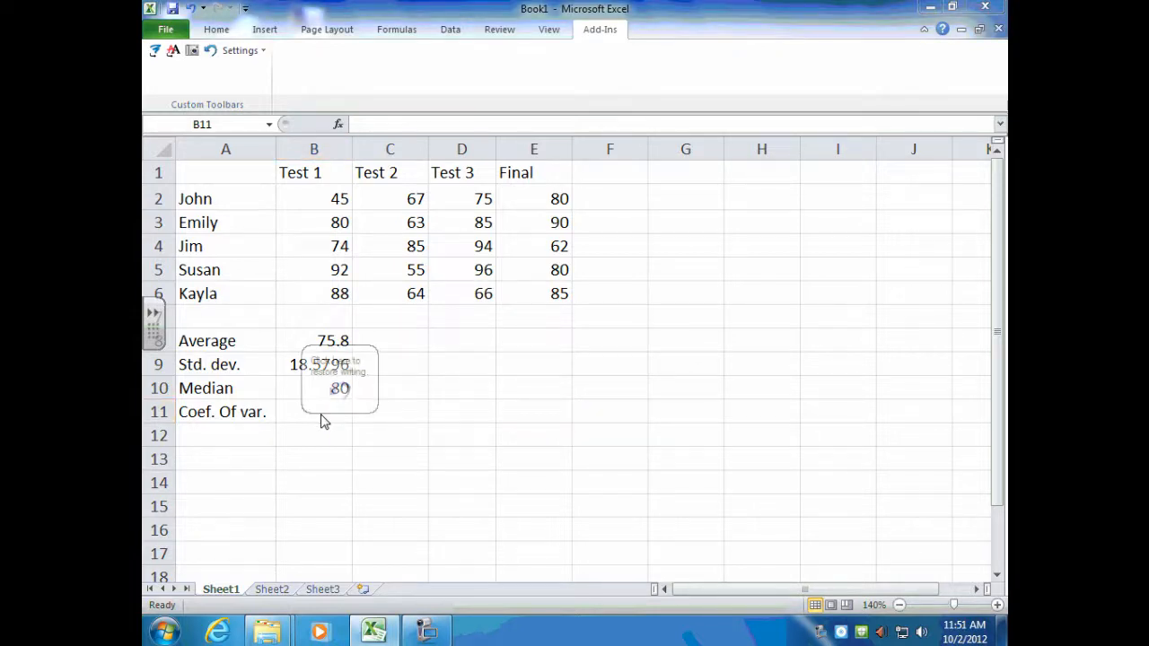
- Calculate the Test 1 coefficient of variation in cell B11 with =B9/B8*100
click(309, 414)
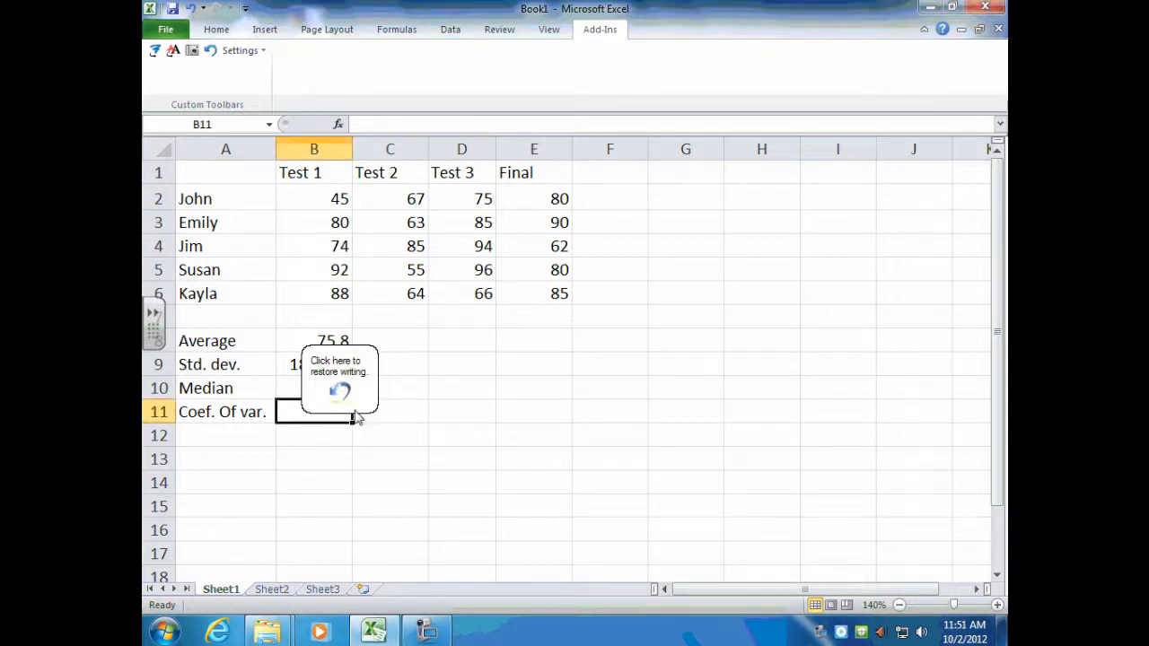
text(=)
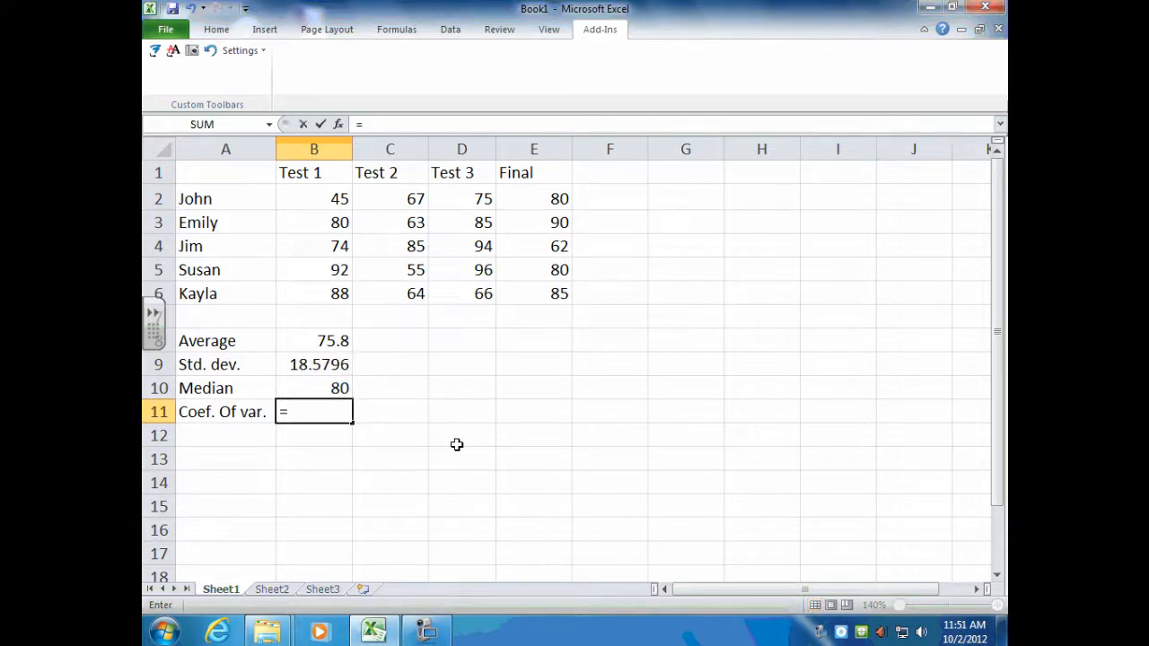
click(316, 363)
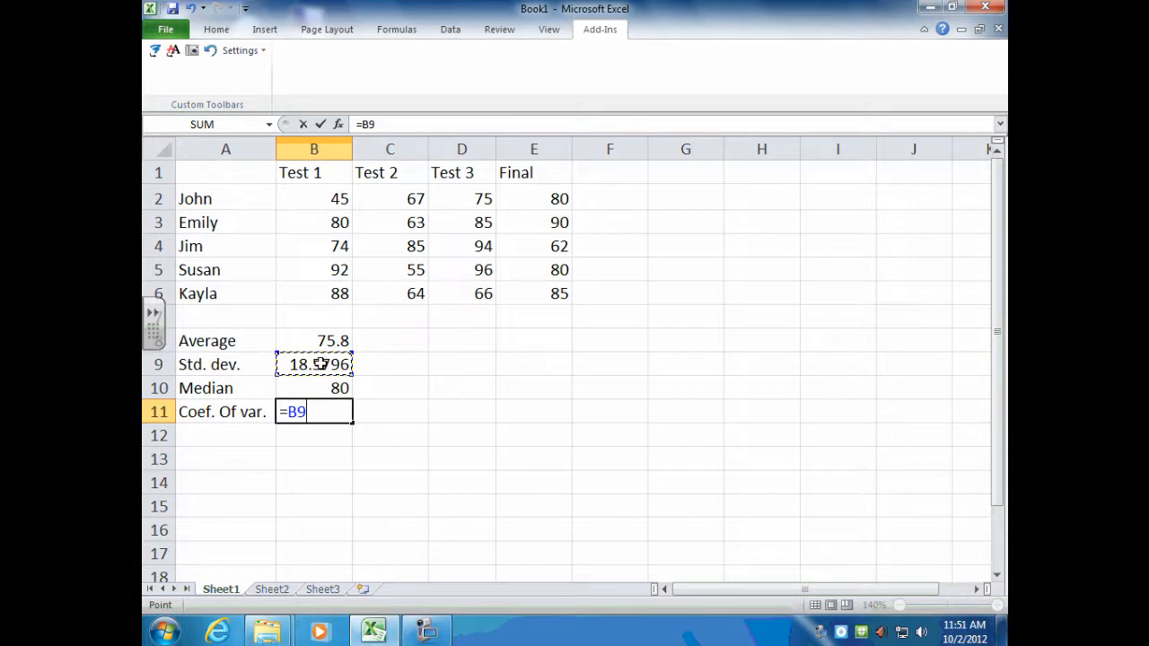
text(/)
click(318, 340)
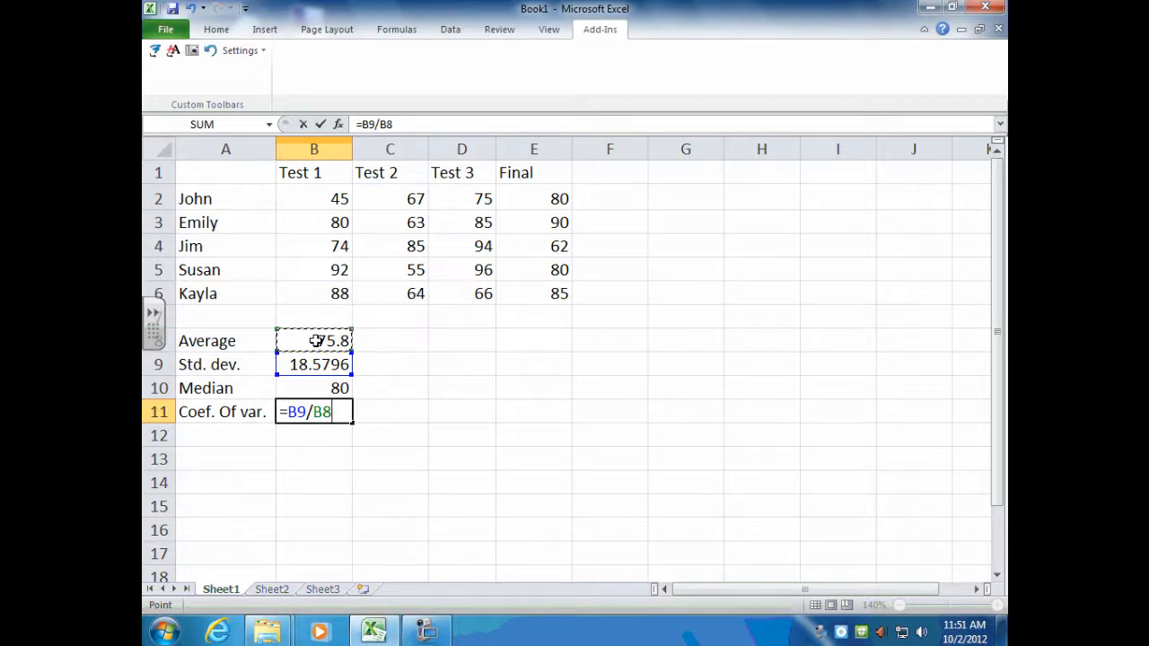
text(*100)
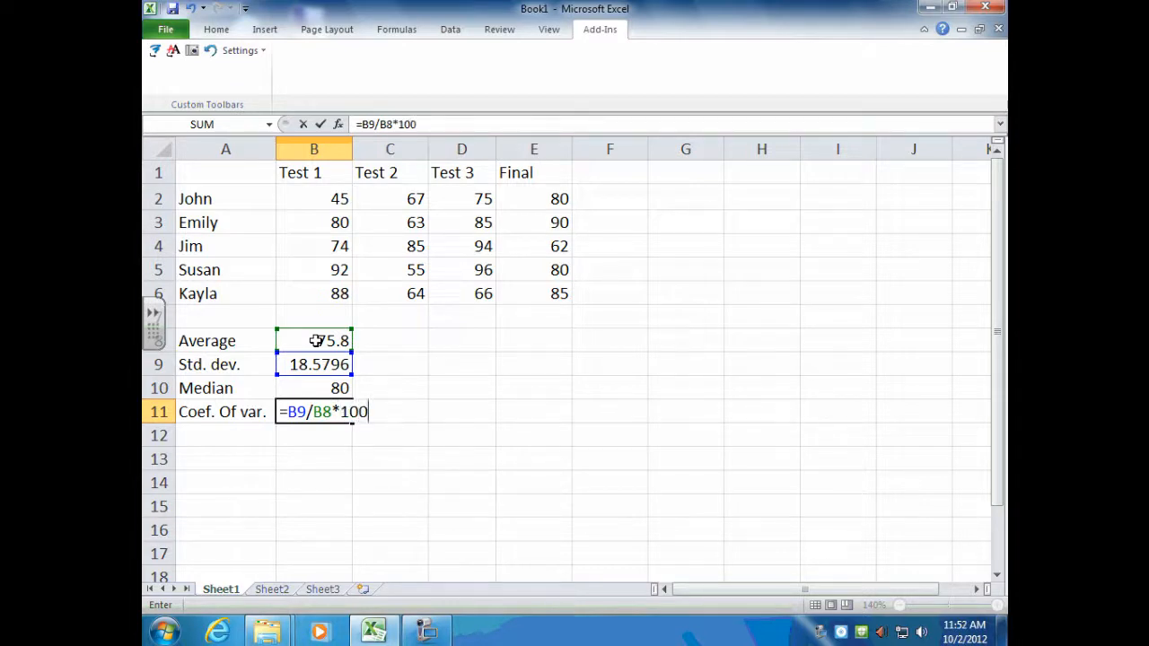
key(Return)
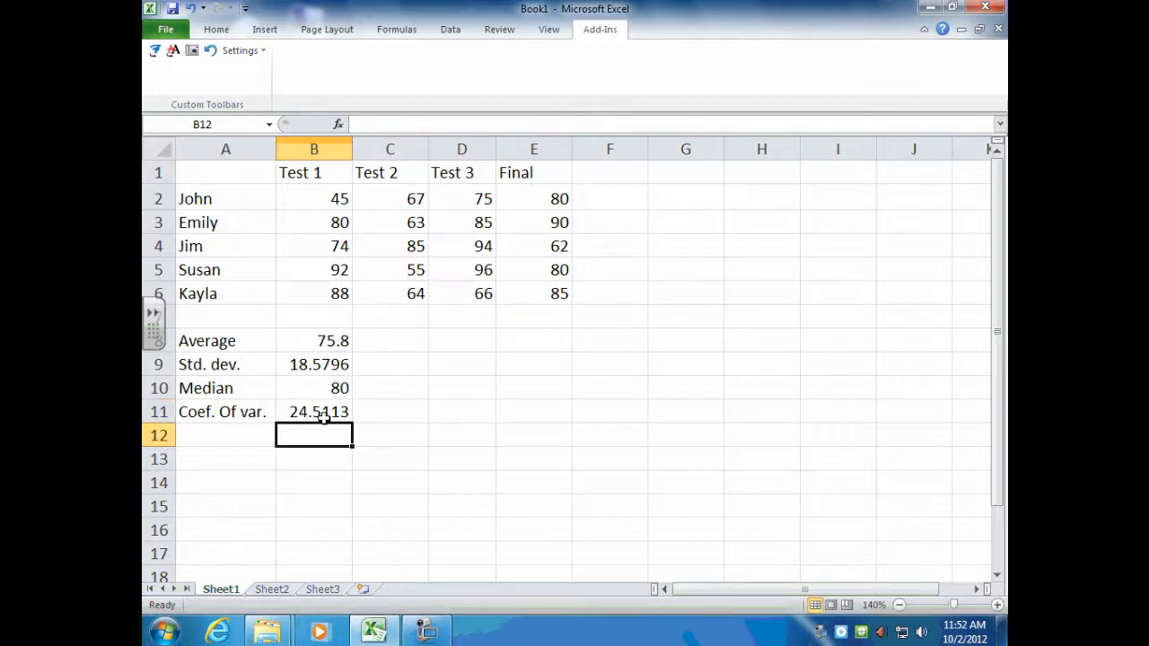
click(216, 438)
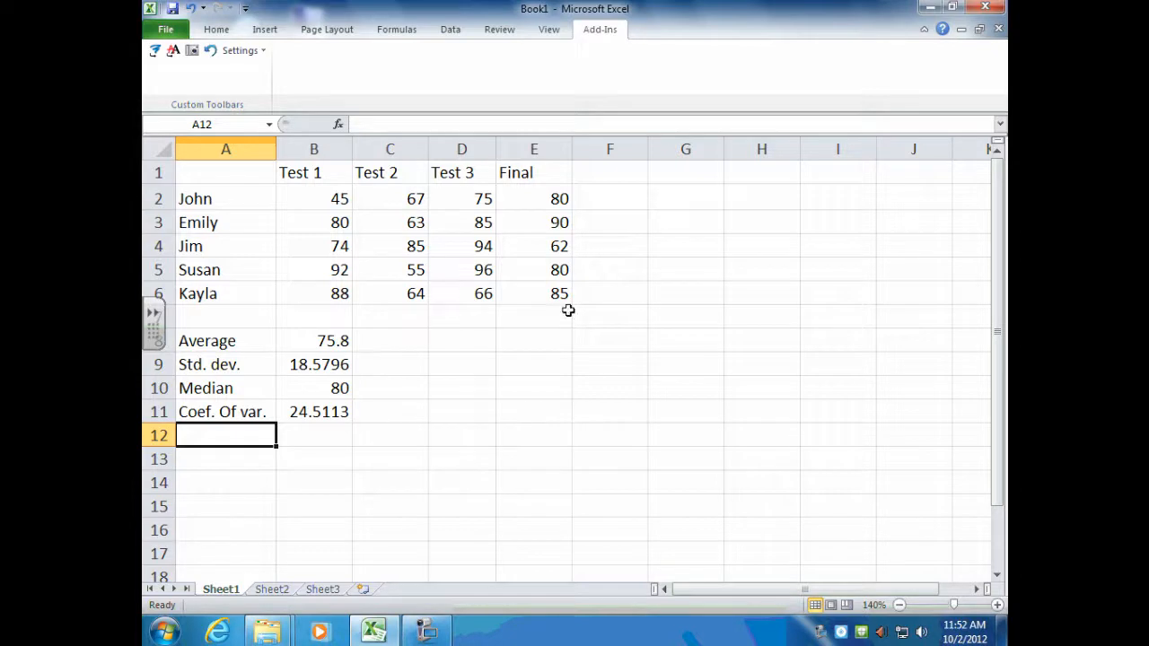
click(402, 345)
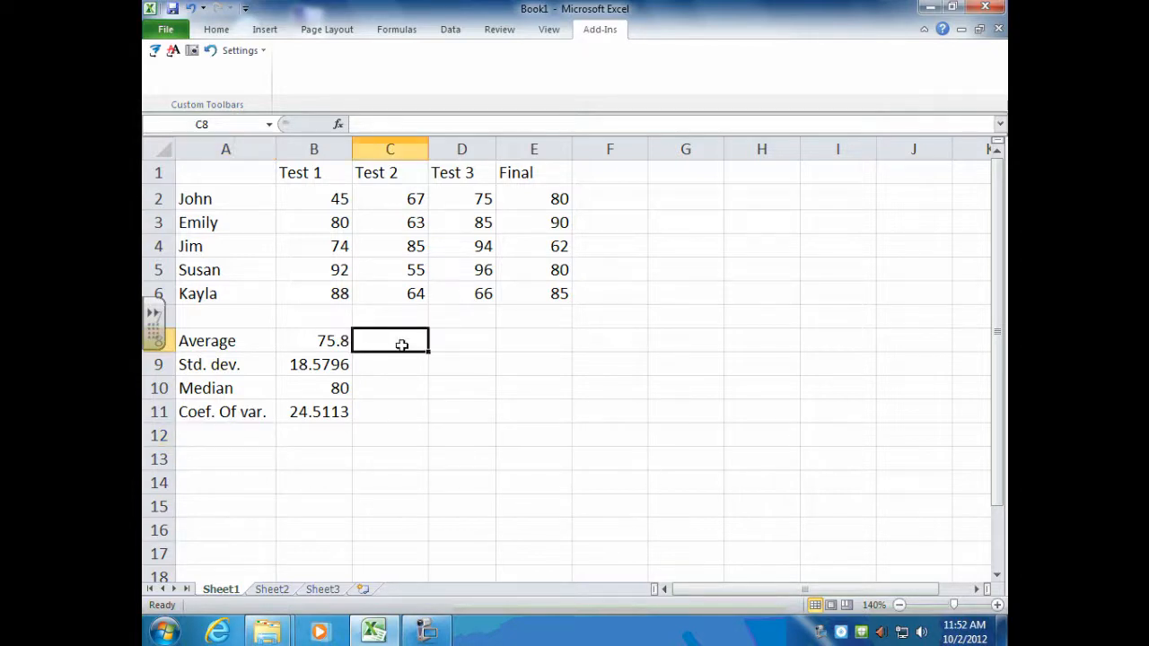
drag(399, 199, 405, 272)
click(405, 347)
click(392, 417)
- Copy the four Test 1 statistics formulas in B8:B11 across columns C to E for Test 2, Test 3 and Final
drag(330, 343, 341, 407)
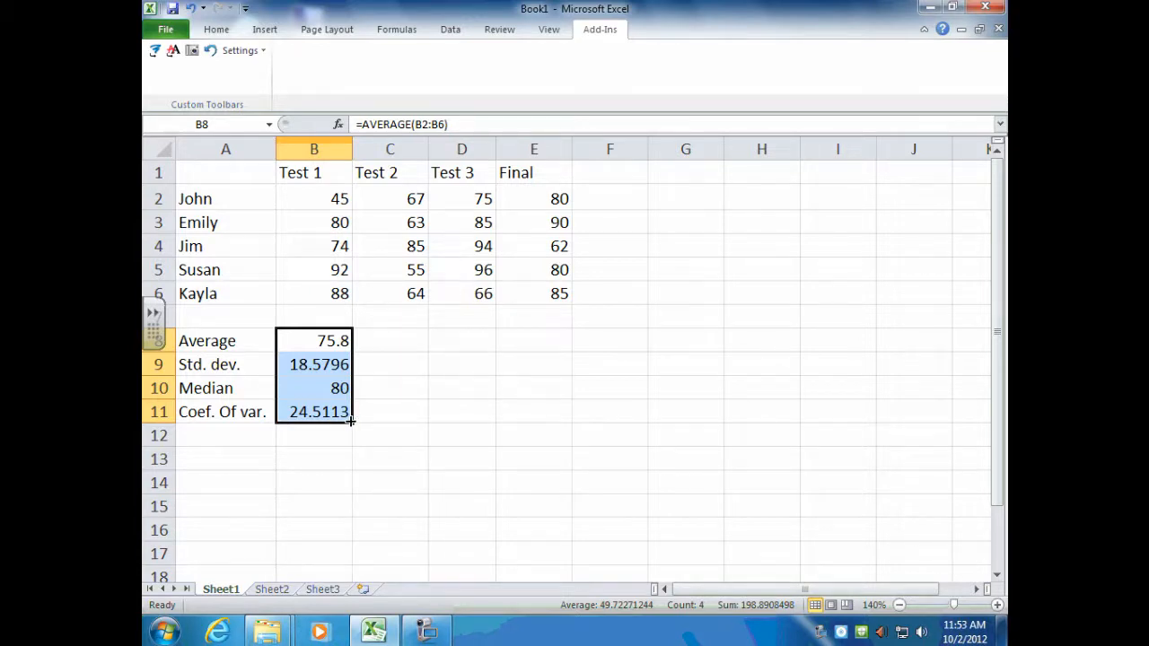
drag(350, 420, 557, 418)
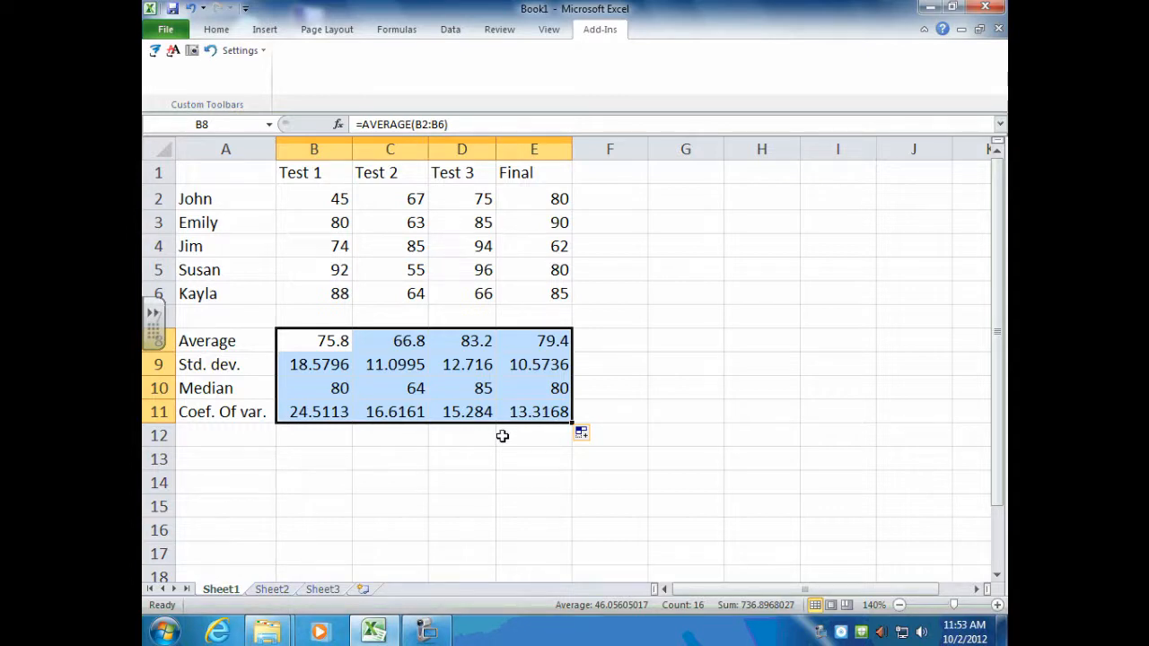
- Check that the copied formulas refer to their own columns by examining the Test 2 average and the Final standard deviation
click(407, 343)
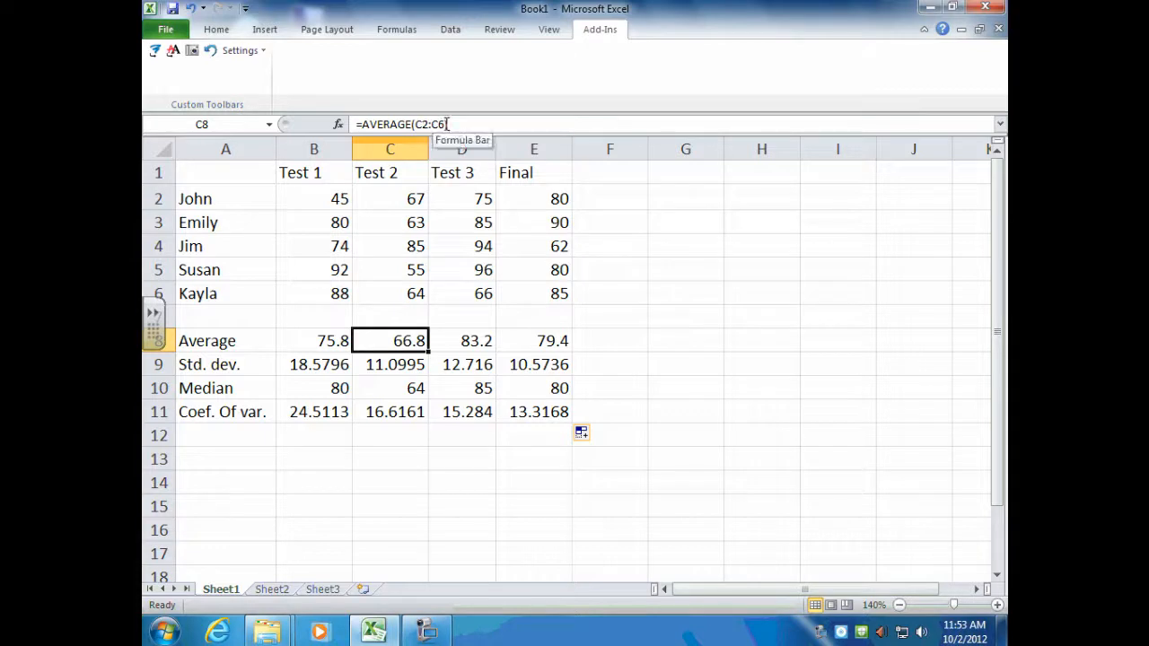
click(406, 199)
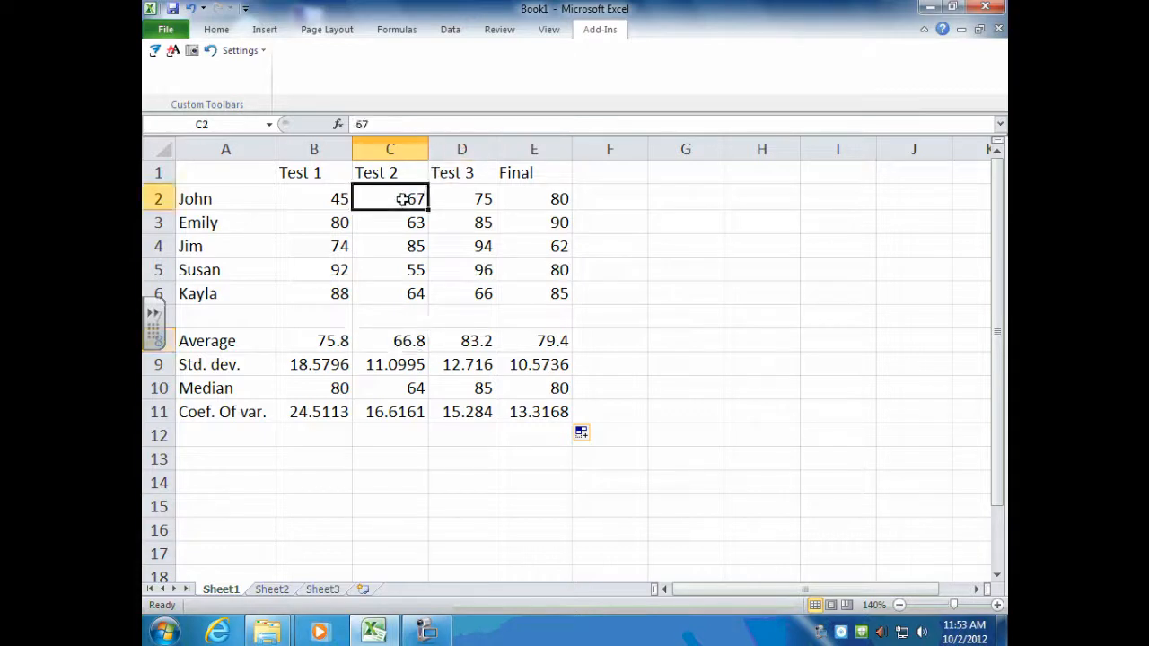
click(410, 293)
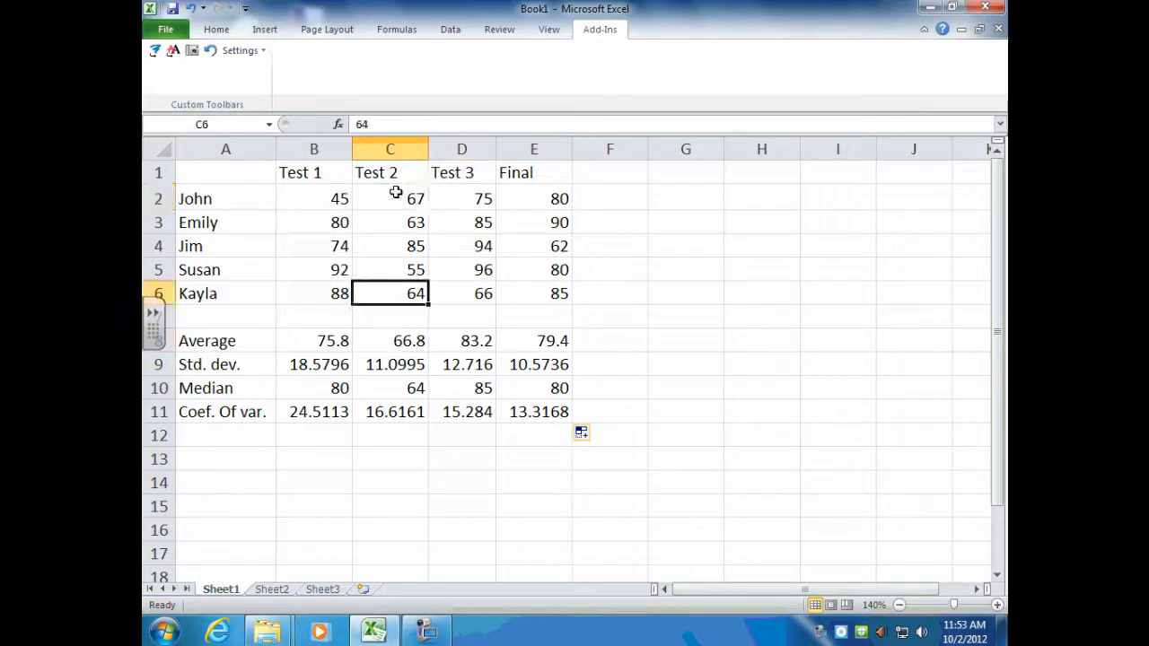
click(398, 341)
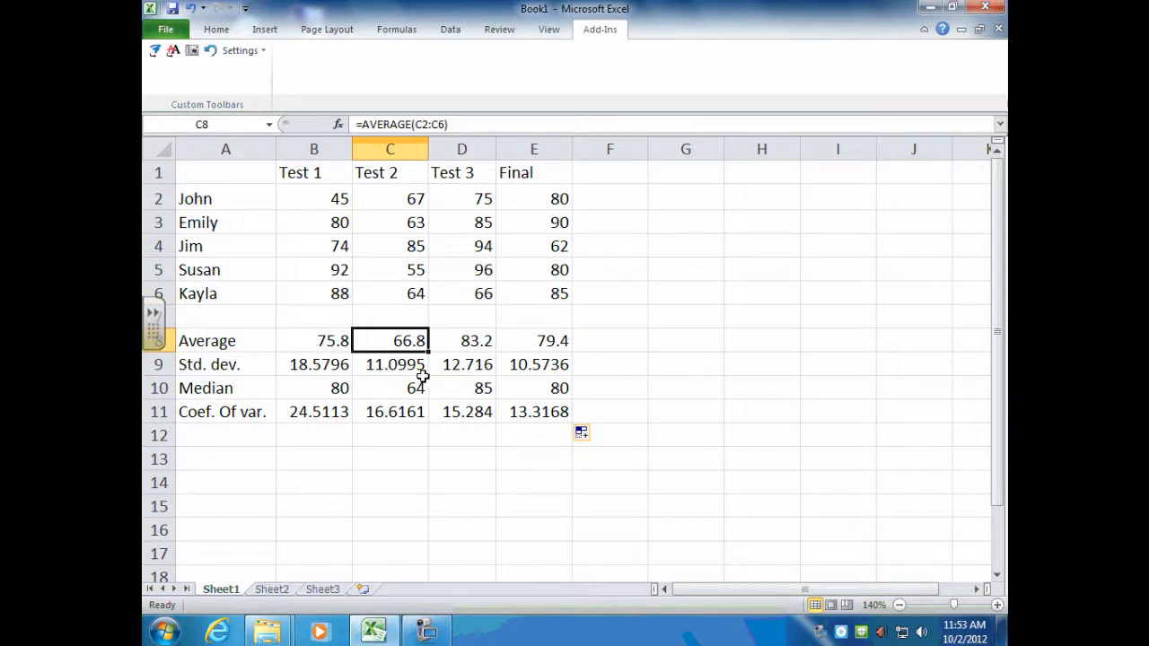
click(547, 366)
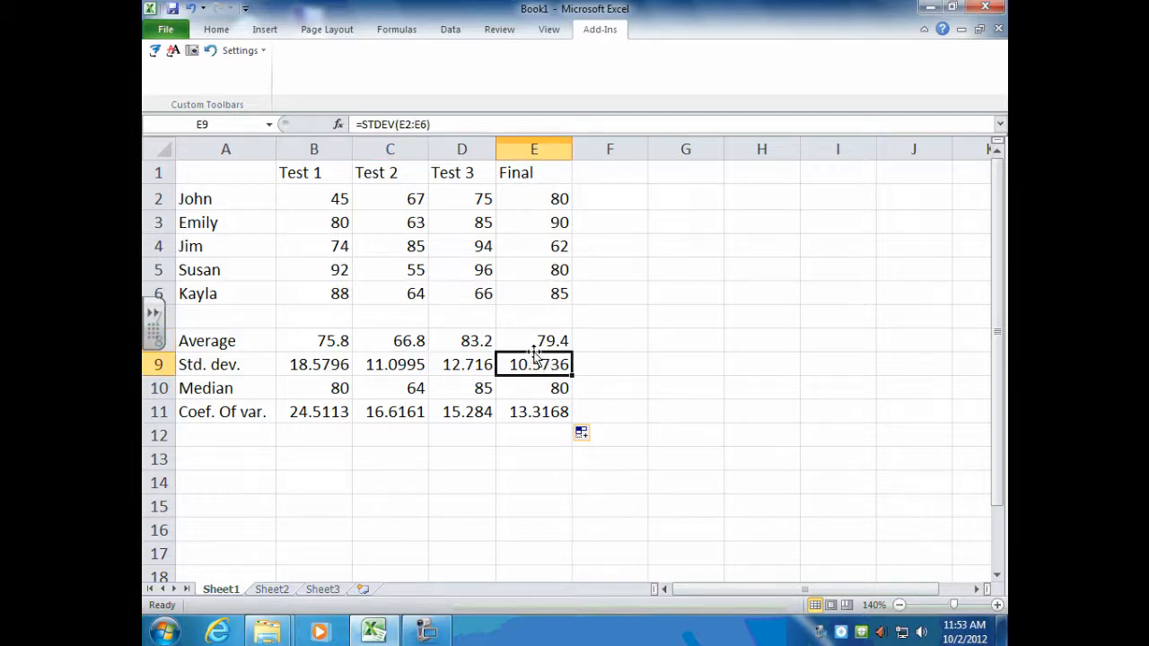
drag(523, 364, 534, 342)
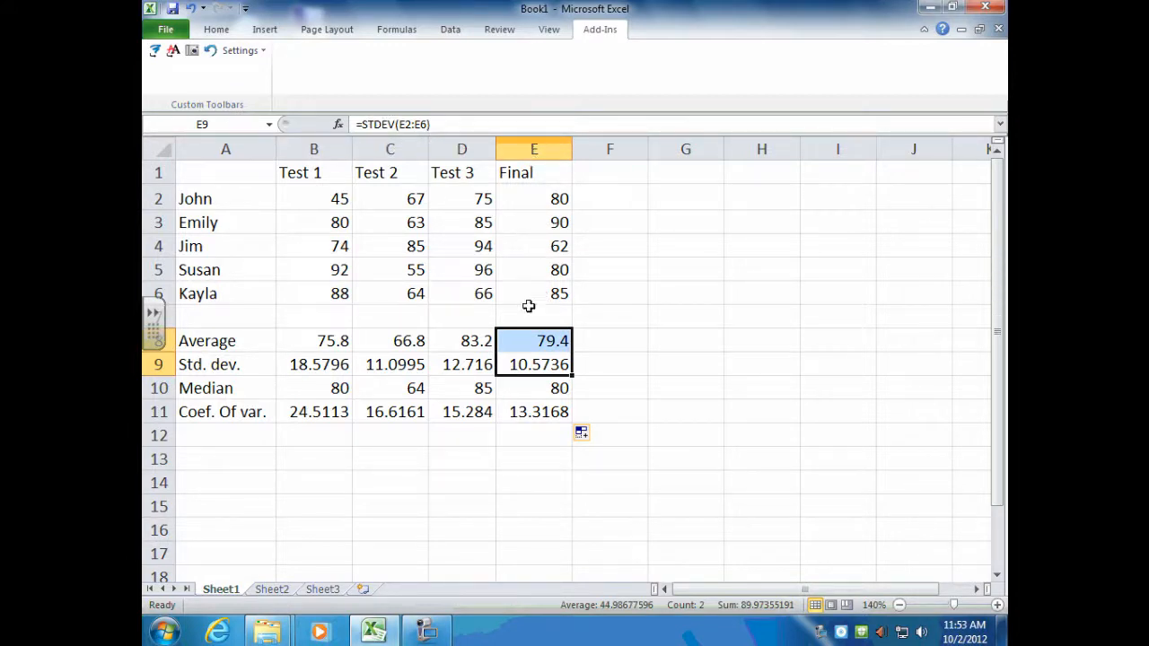
click(539, 368)
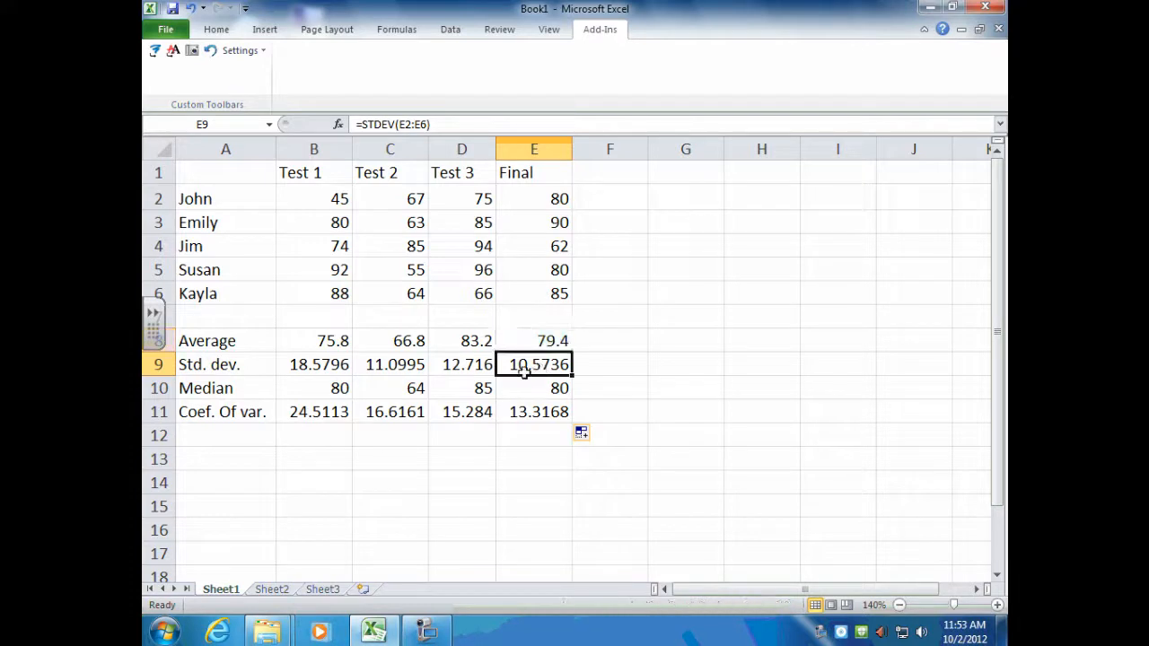
click(600, 369)
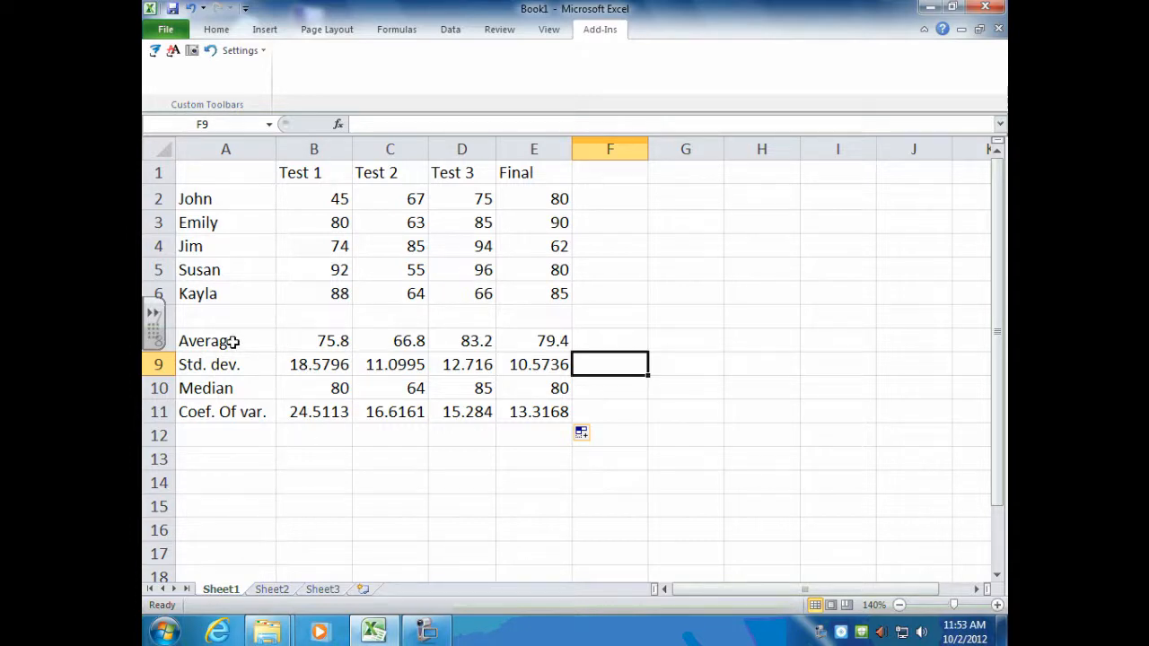
- Format the statistics in B8:E11 as Number with 1 decimal place
drag(301, 342, 561, 406)
right_click(453, 375)
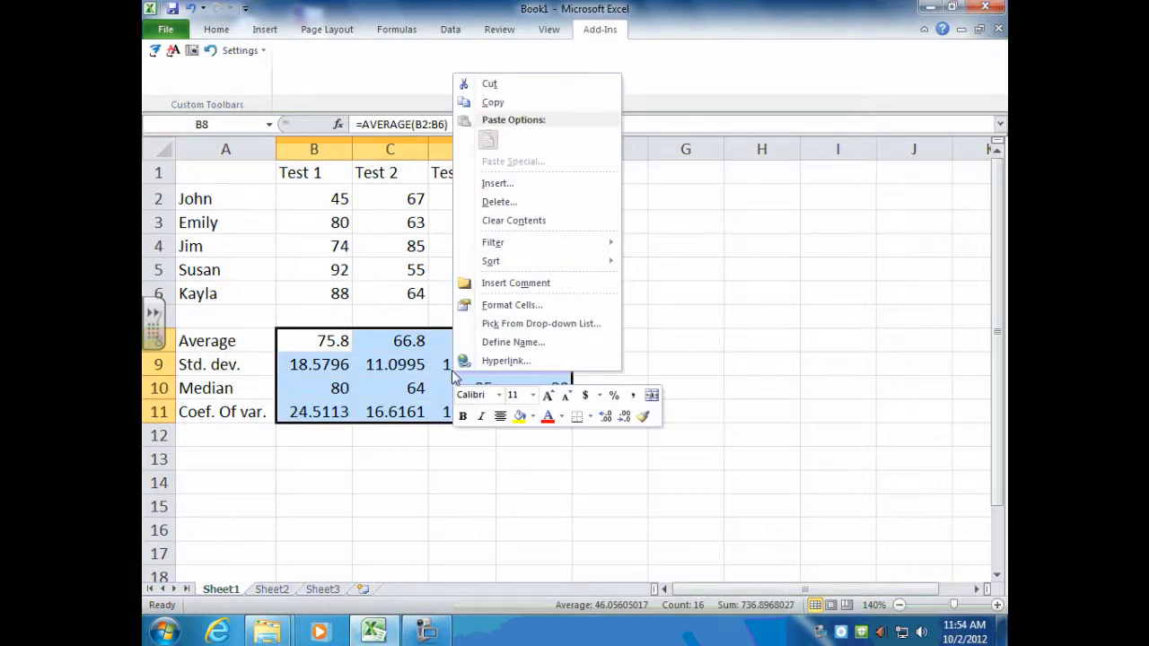
click(499, 304)
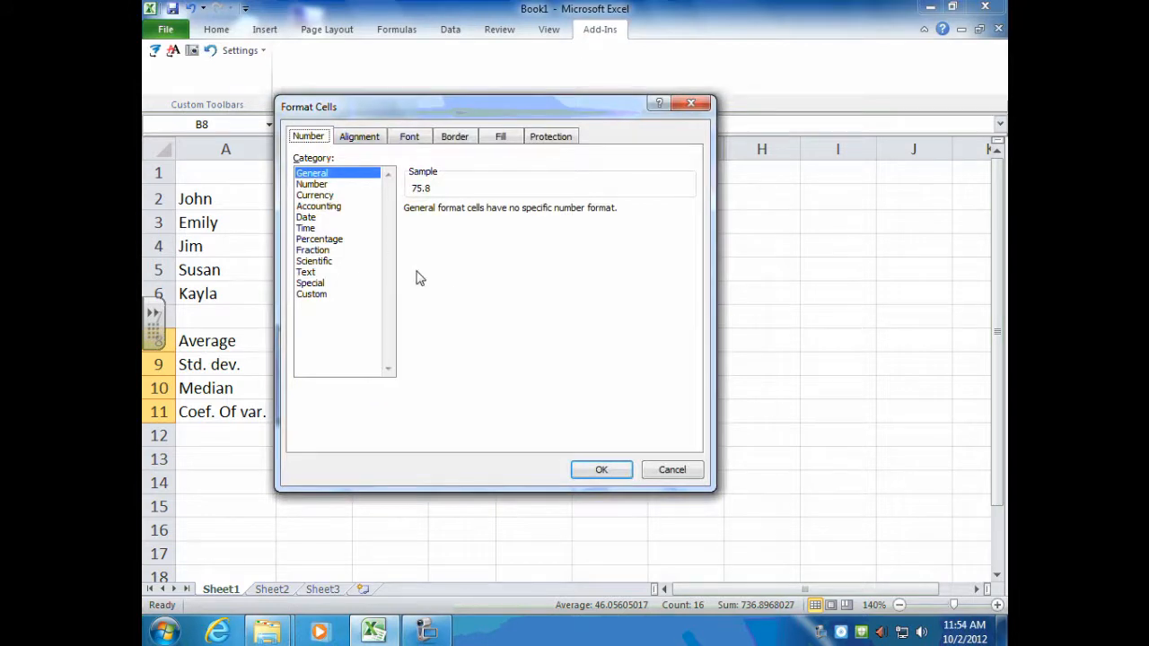
click(314, 184)
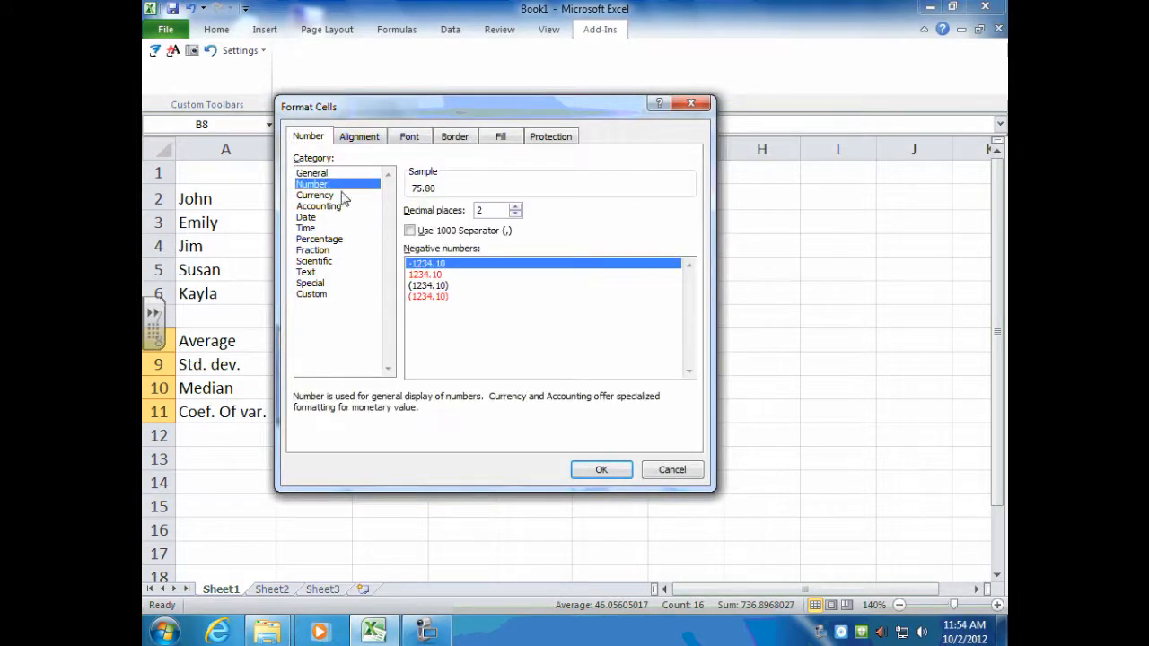
click(516, 214)
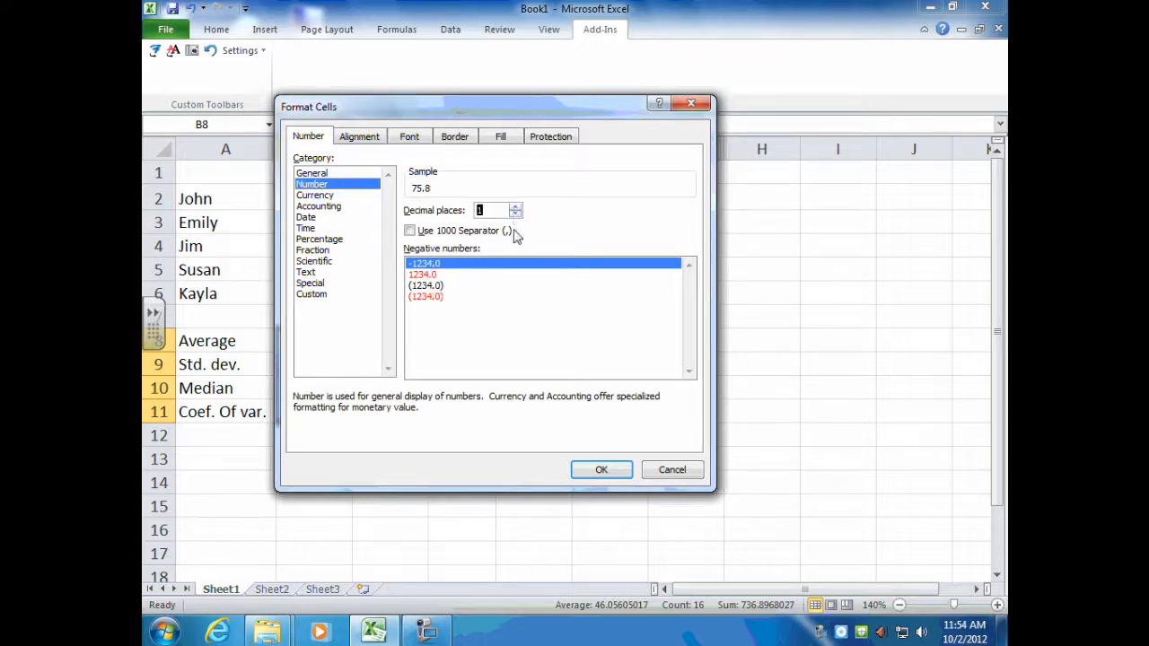
click(602, 471)
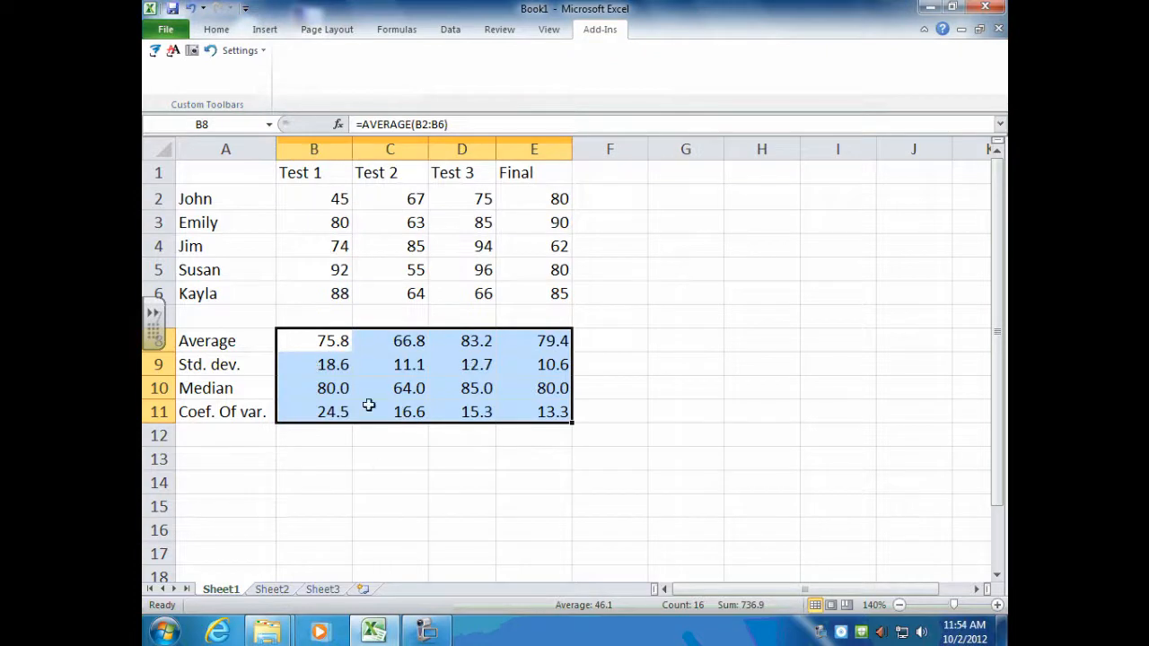
click(681, 436)
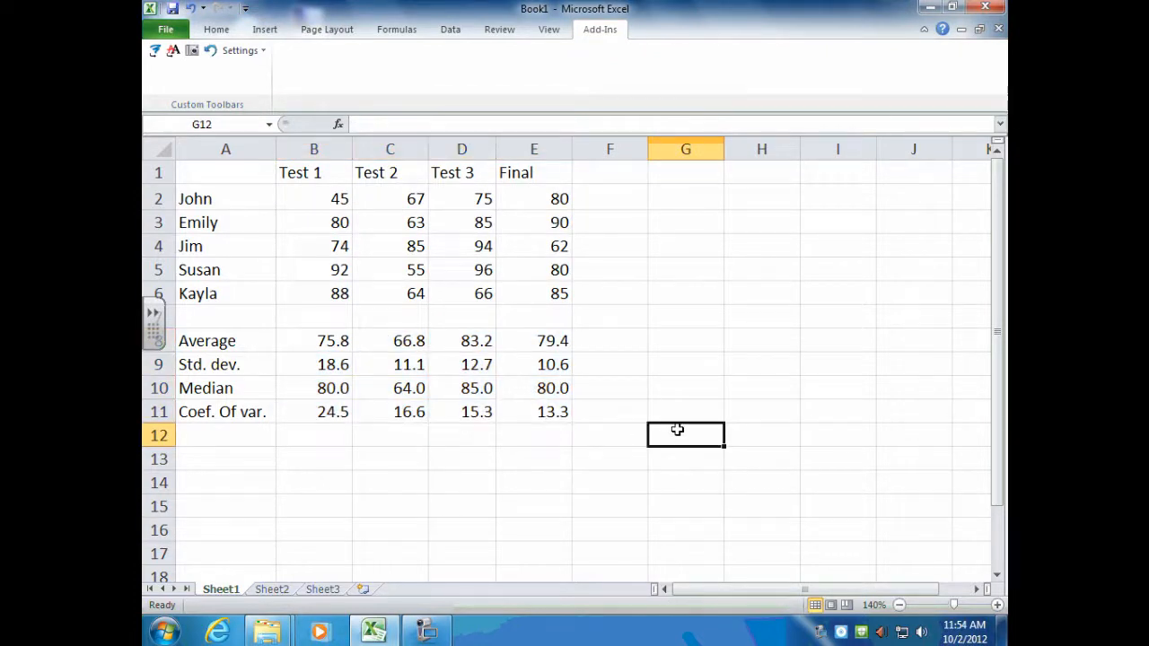
drag(204, 171, 521, 290)
drag(207, 346, 539, 406)
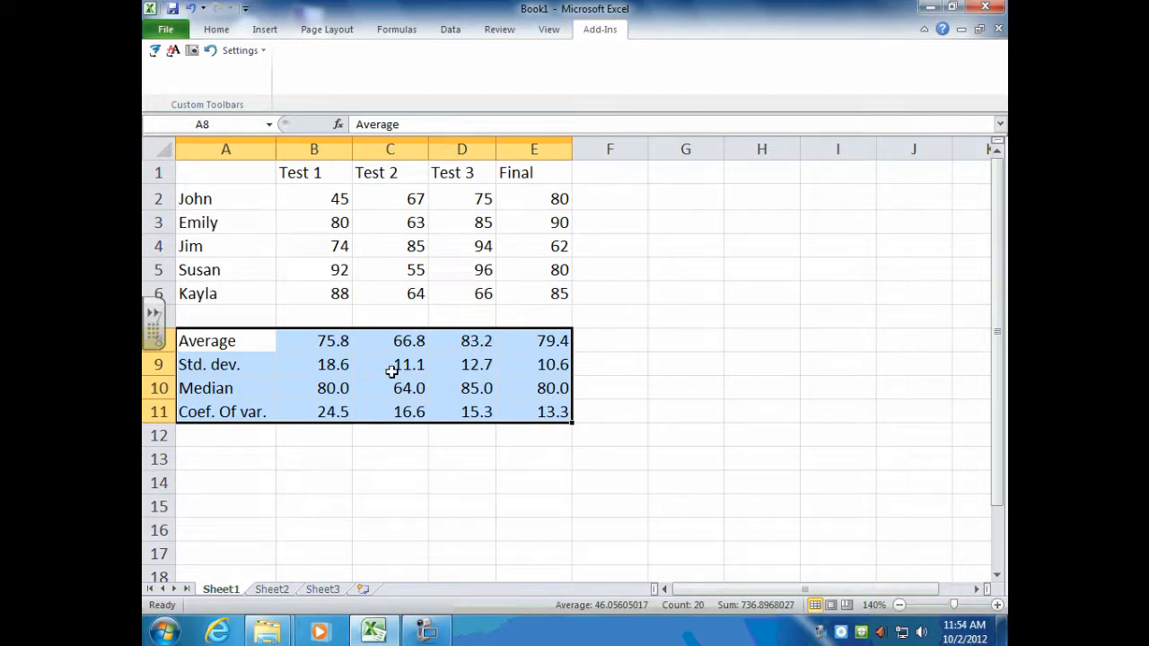
click(862, 269)
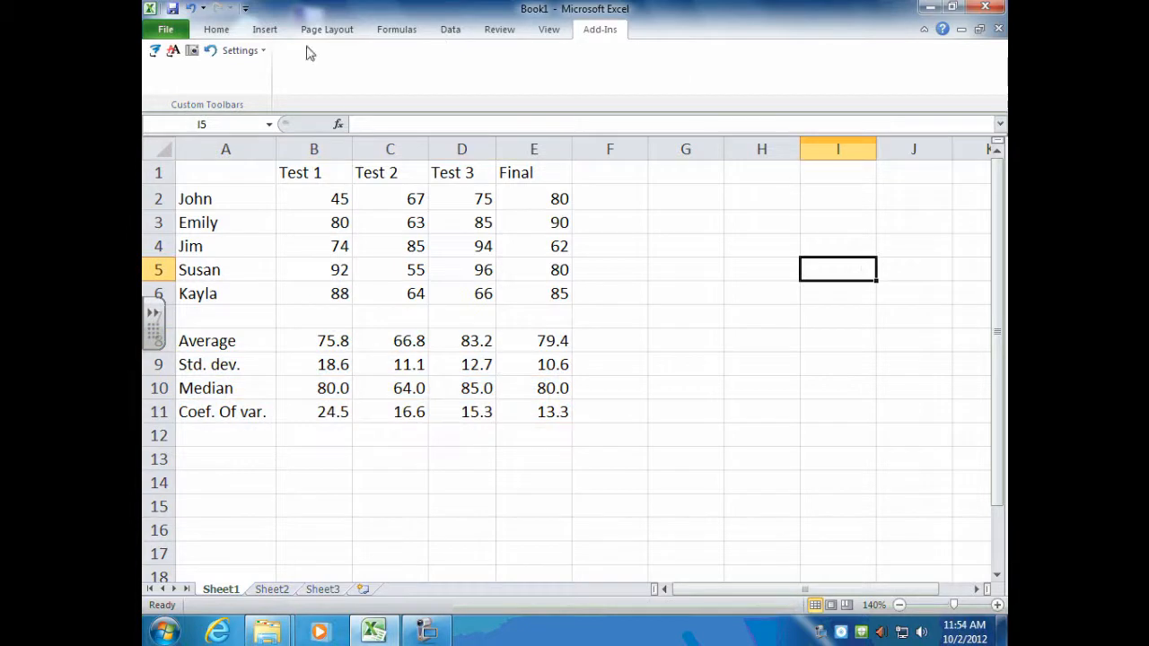
- Apply All Borders to the statistics table in A8:E11
click(215, 30)
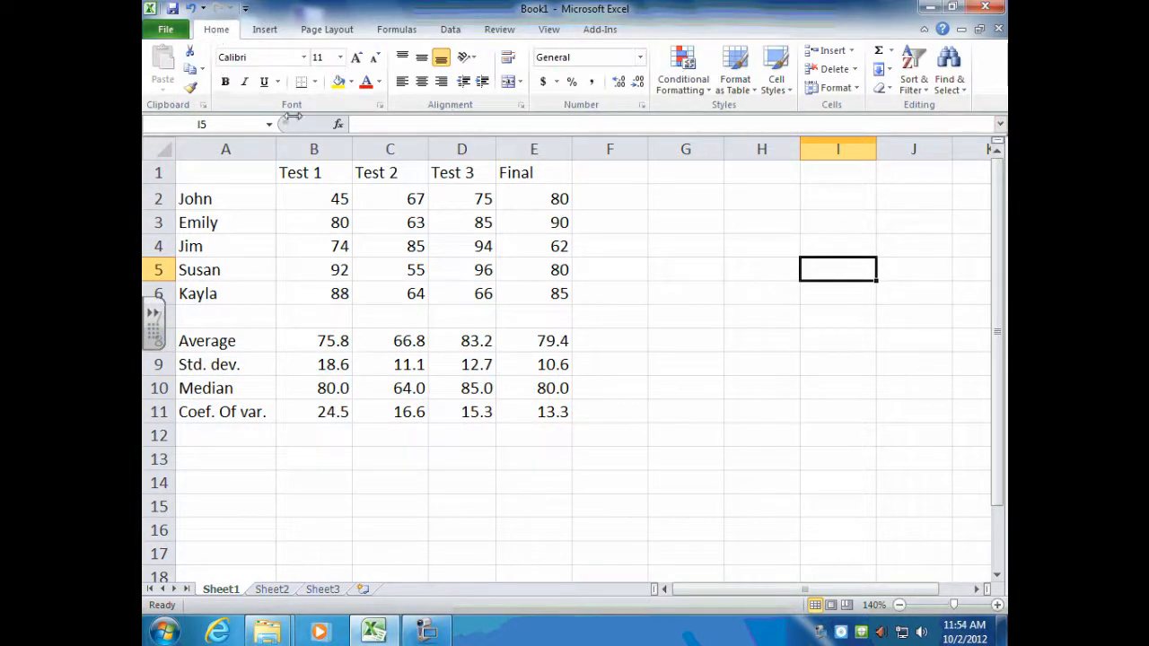
drag(209, 339, 536, 403)
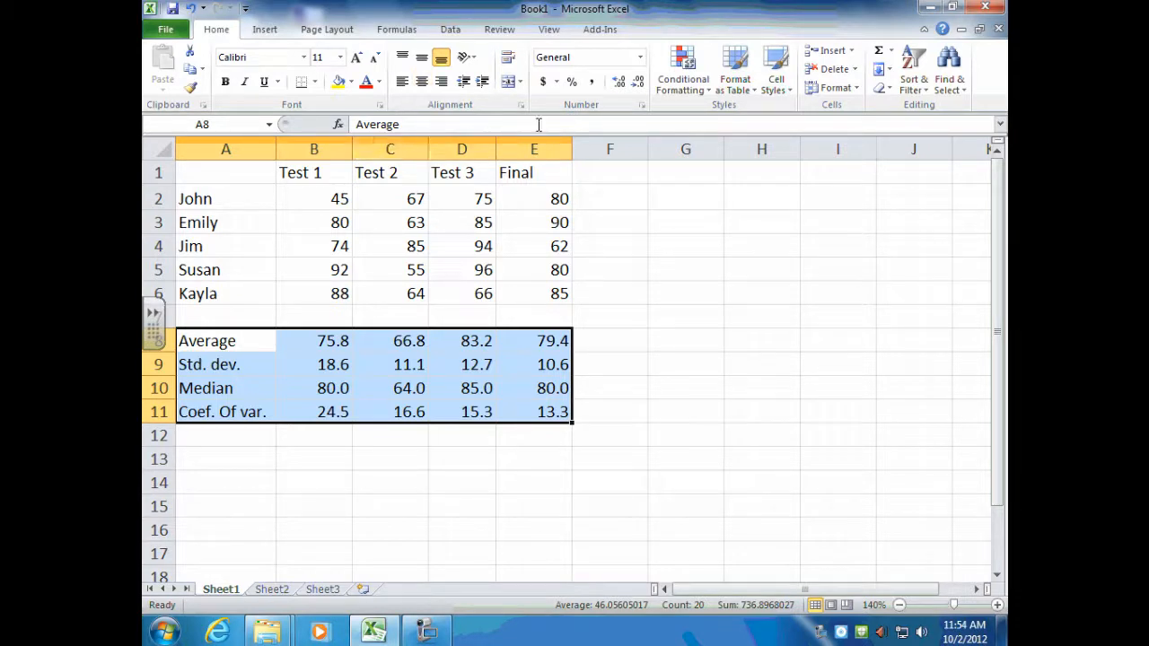
click(315, 81)
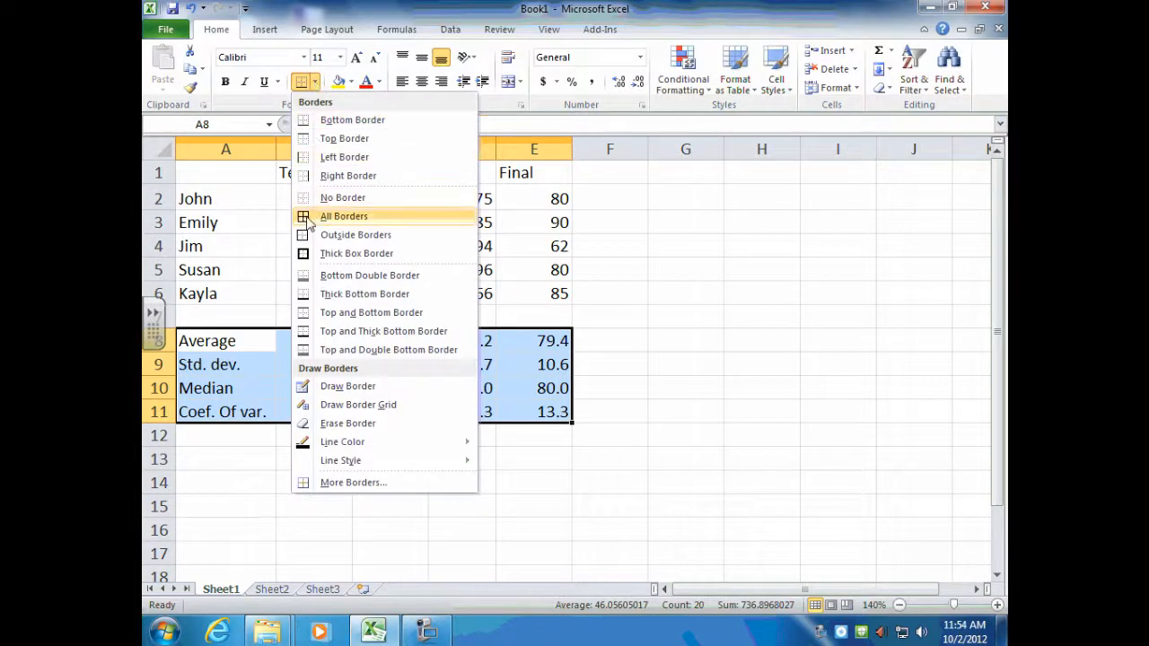
click(305, 221)
click(626, 336)
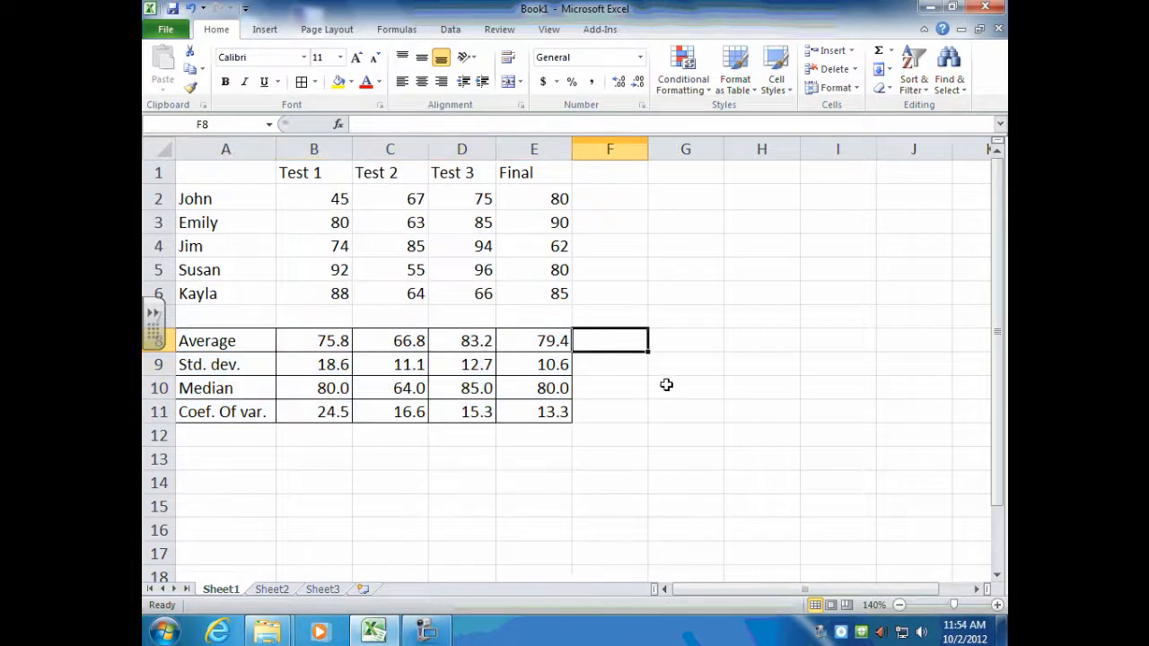
- Copy the bordered statistics table A8:E11, including its row labels
drag(203, 340, 504, 406)
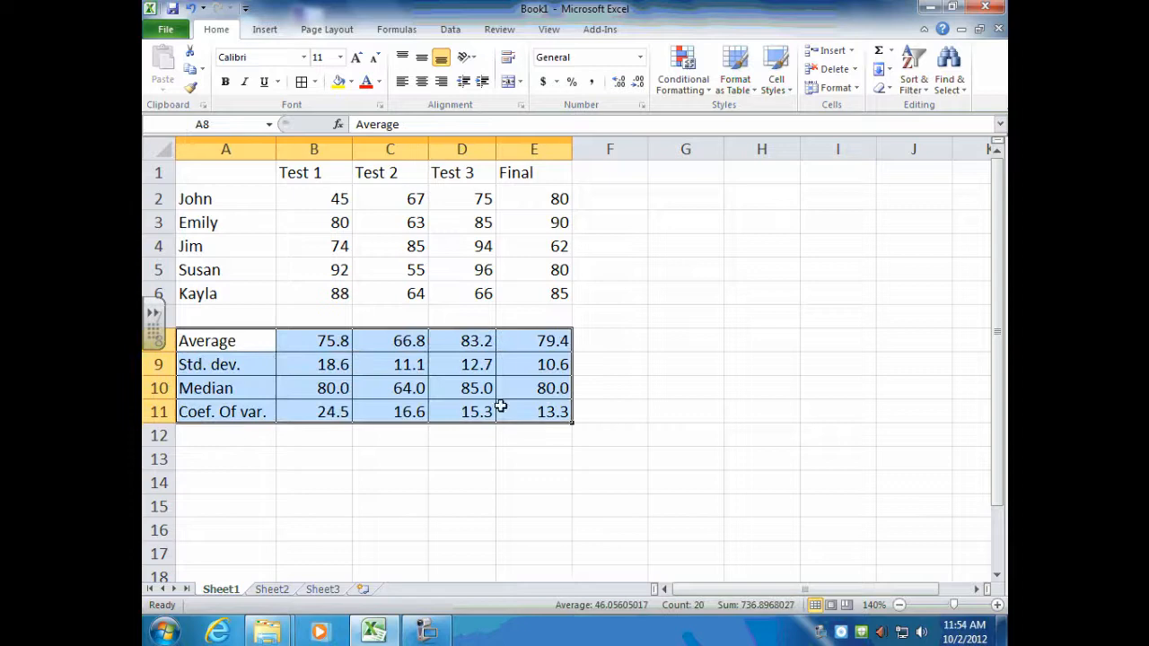
right_click(444, 388)
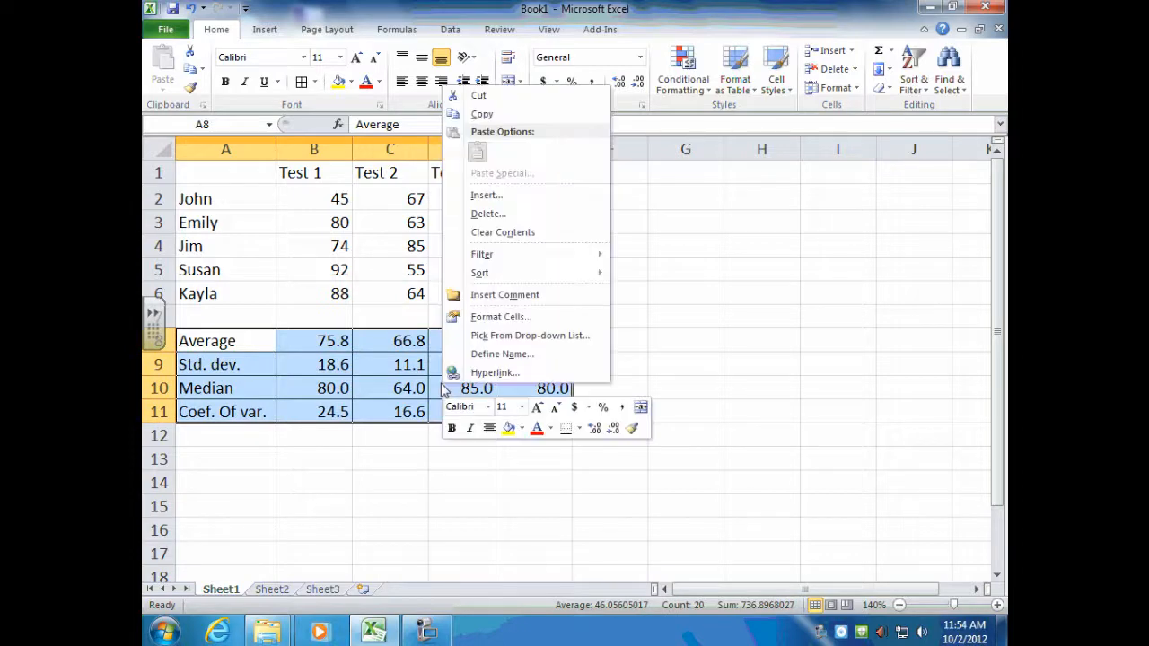
click(485, 114)
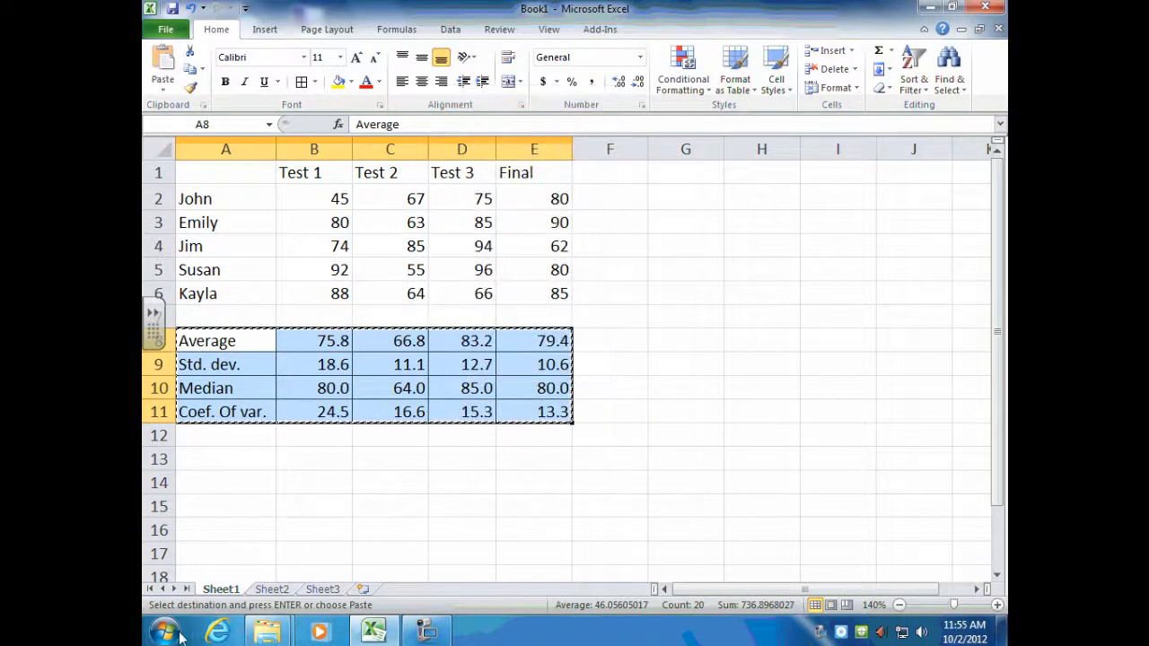
- Launch Microsoft Word 2010 with a new blank document
click(169, 634)
click(236, 556)
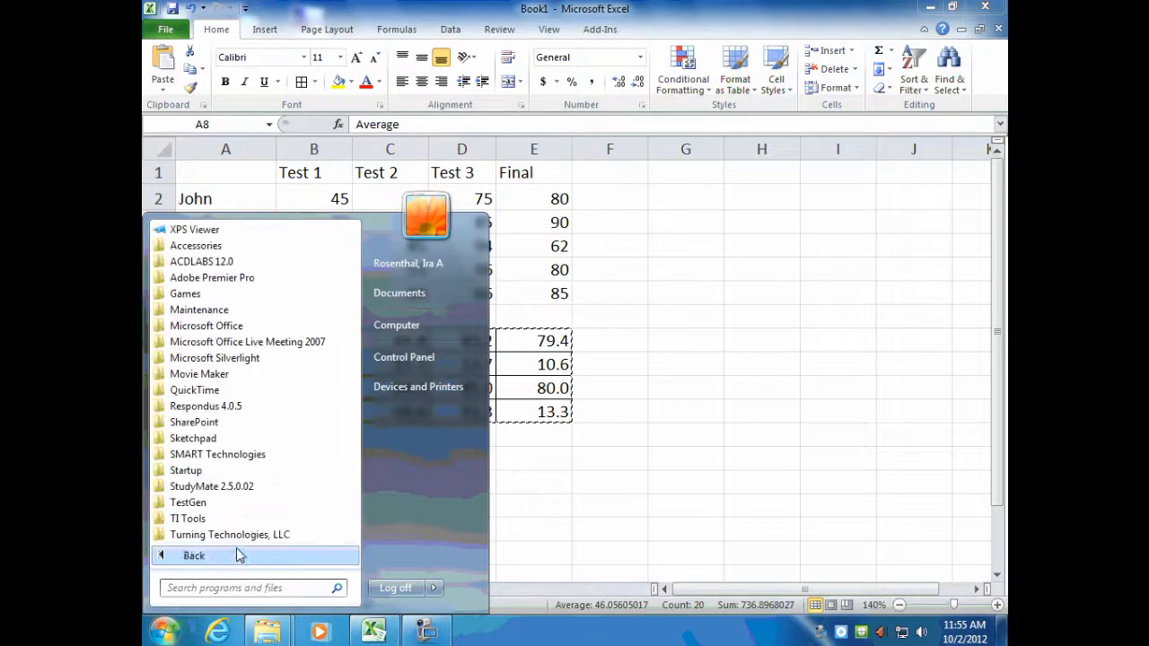
click(213, 328)
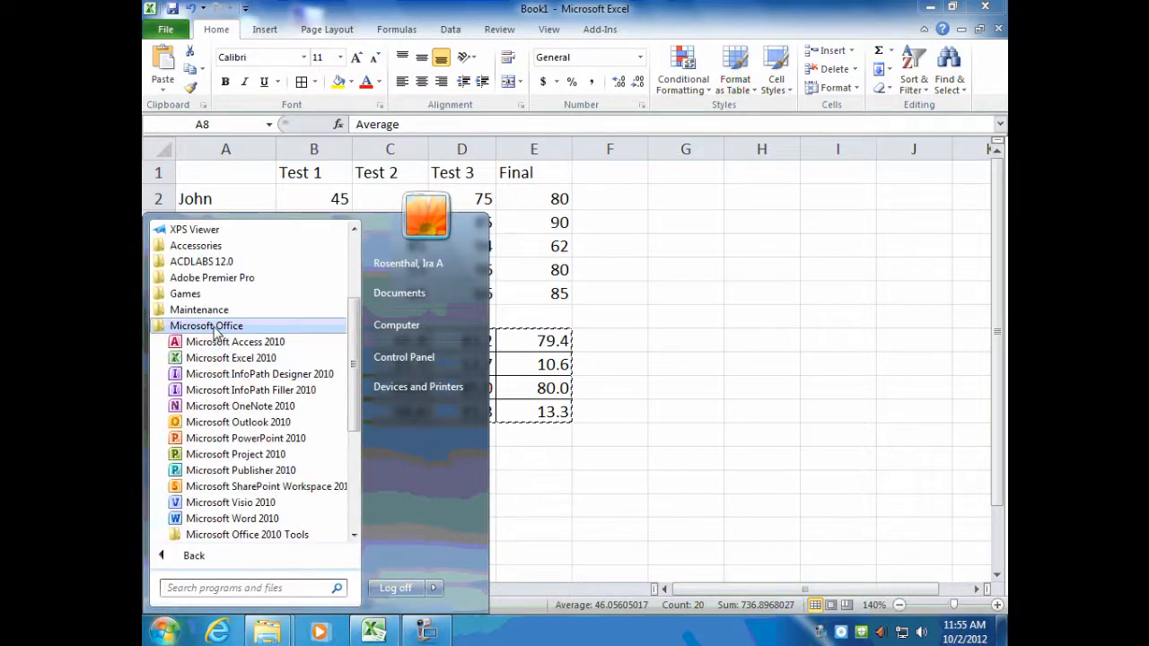
click(232, 519)
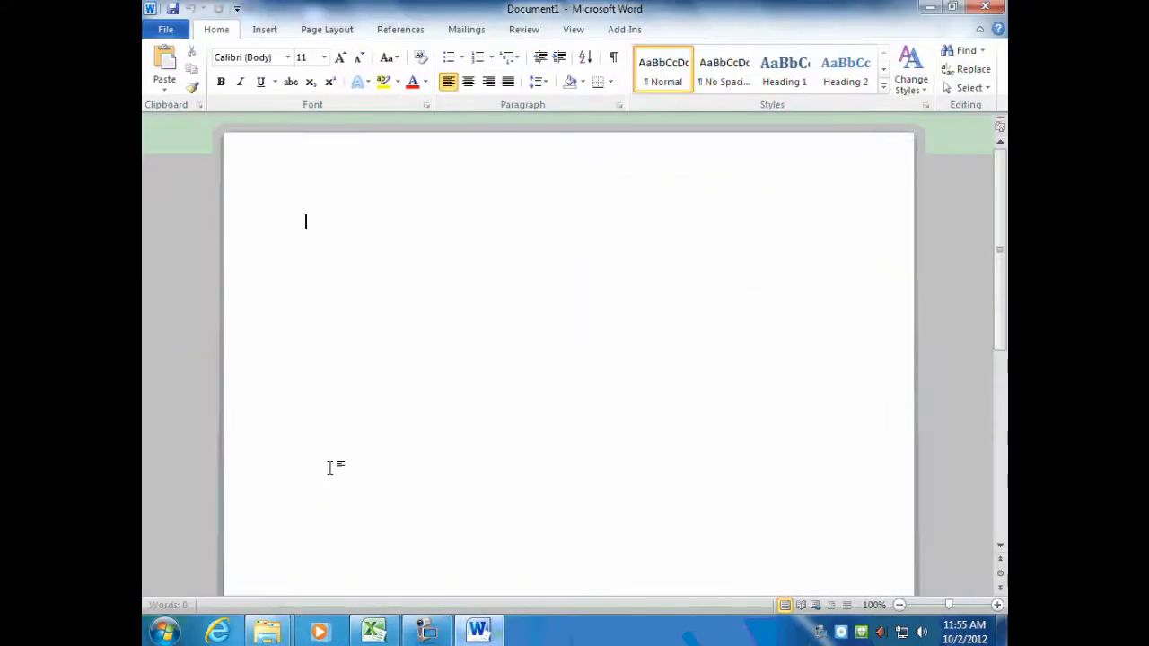
- Paste the statistics table as a link with its source formatting and widen the first column so "Coef. Of var." fits on one line
right_click(308, 219)
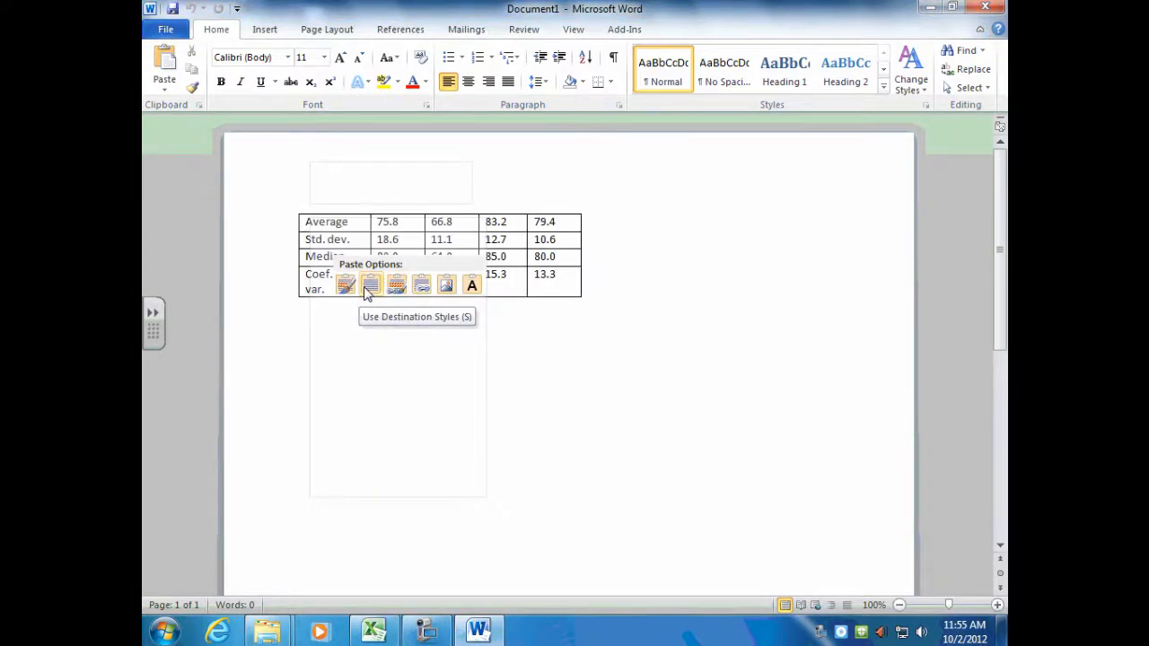
click(400, 288)
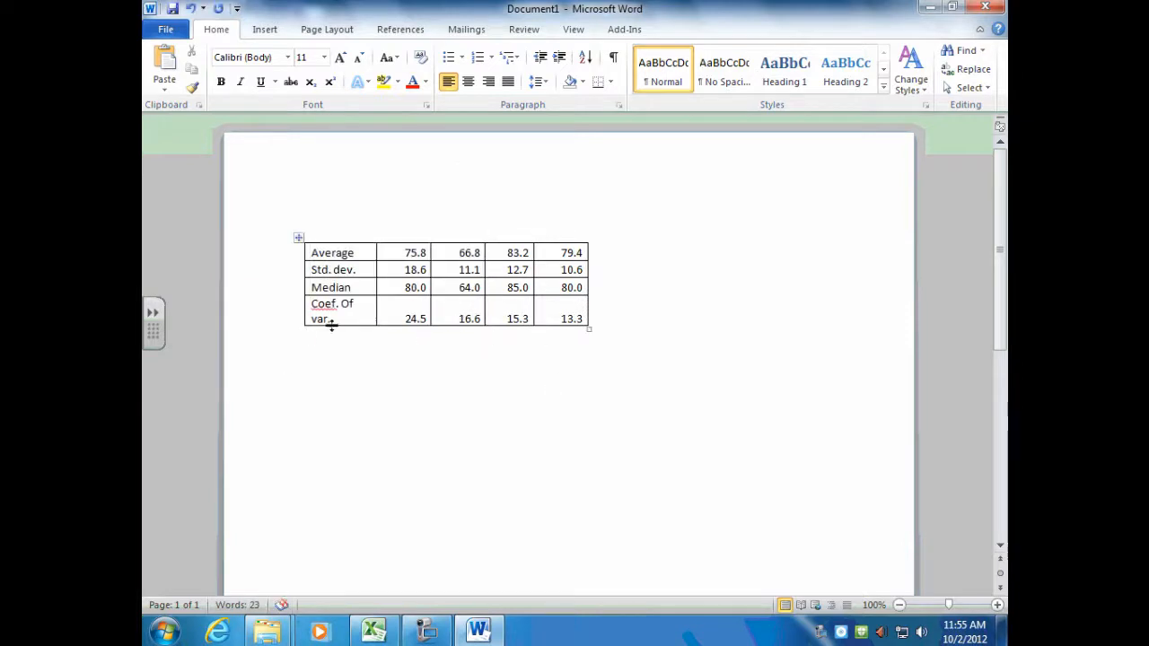
drag(331, 326, 391, 303)
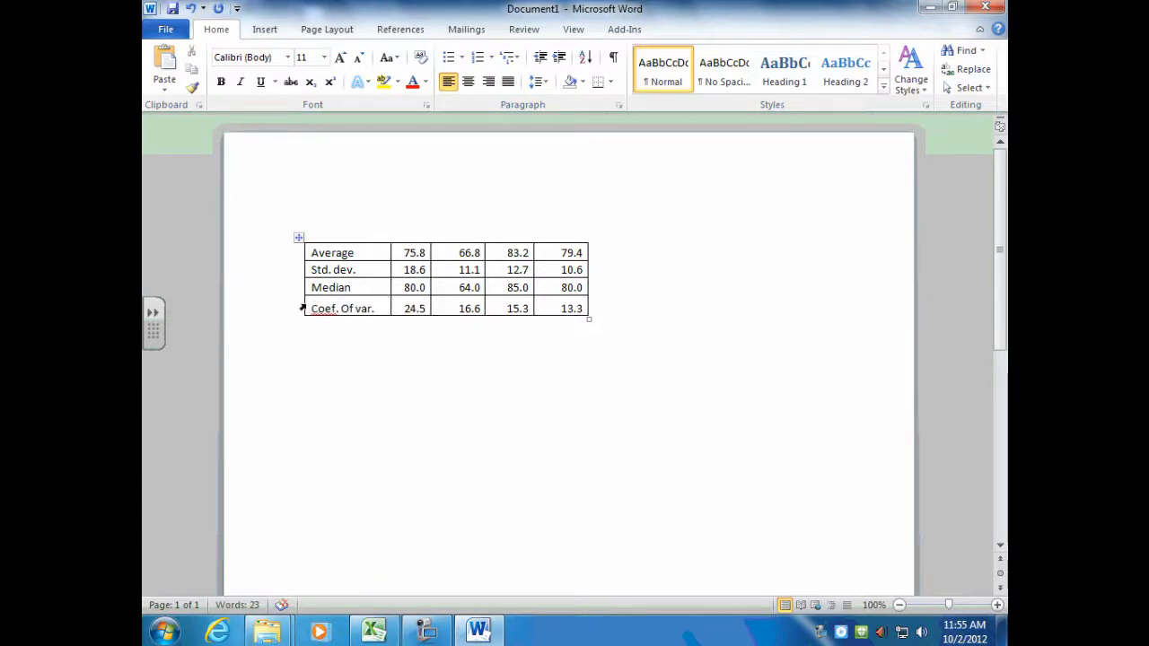
- Insert an empty row above the Average row of the pasted table
drag(312, 254, 548, 247)
click(379, 253)
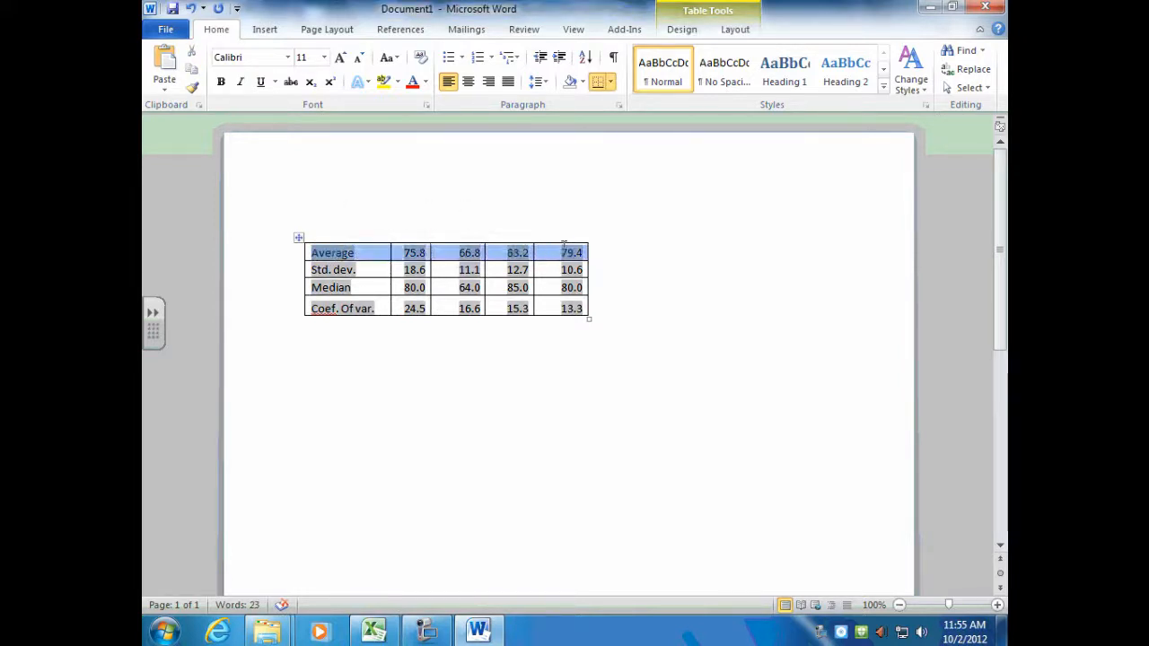
right_click(513, 257)
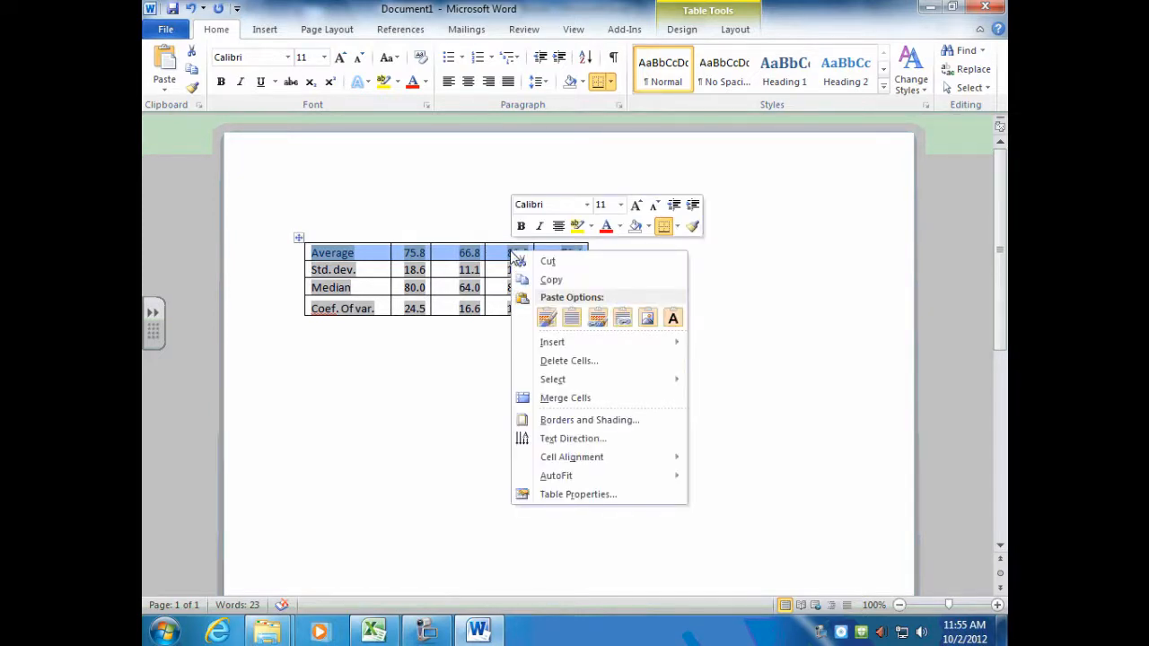
mouse_move(559, 349)
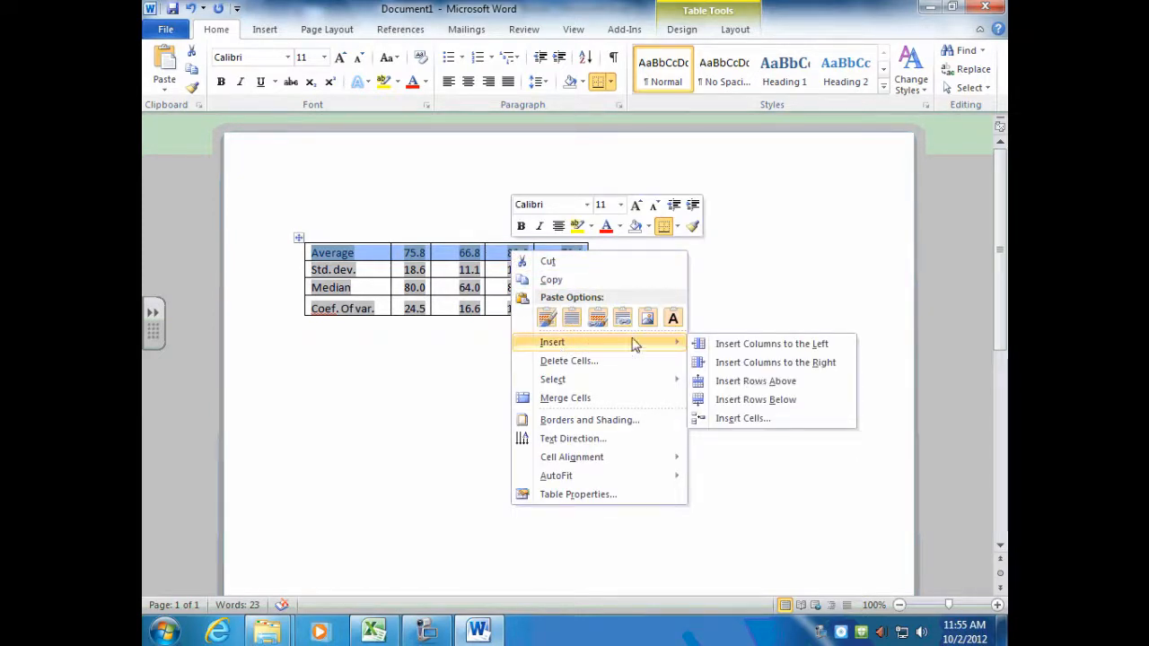
click(739, 383)
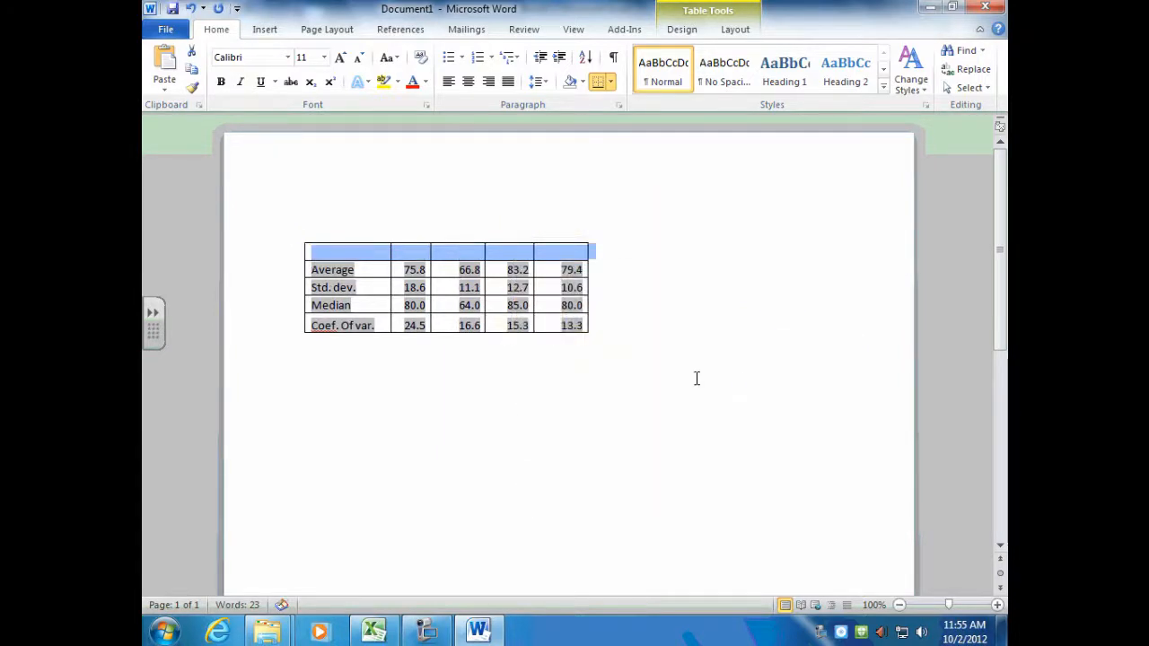
- Enter the heading "Test 1" above the 75.8 column of the table and widen that column so the heading fits on one line
click(334, 255)
click(415, 250)
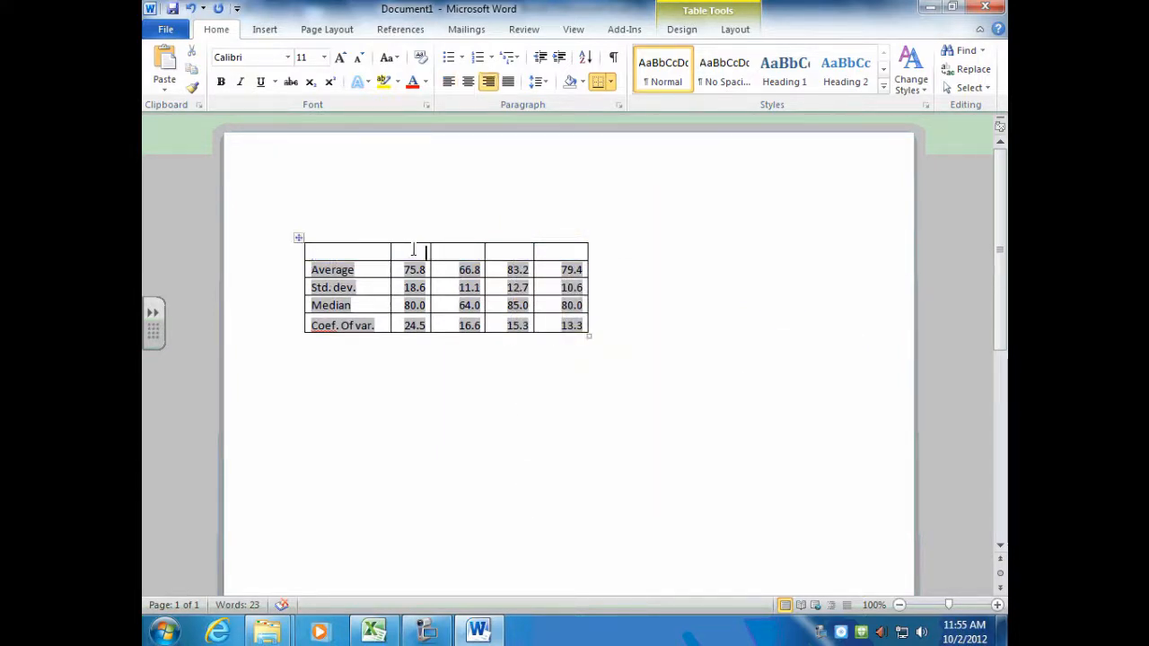
text(Test)
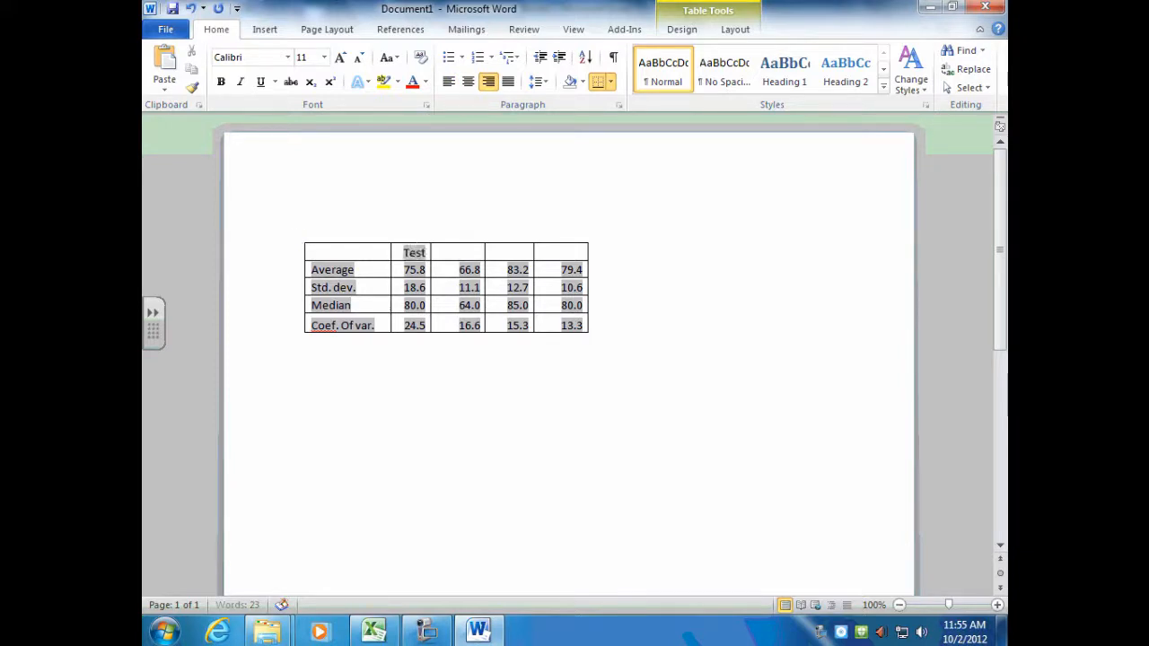
text( 1)
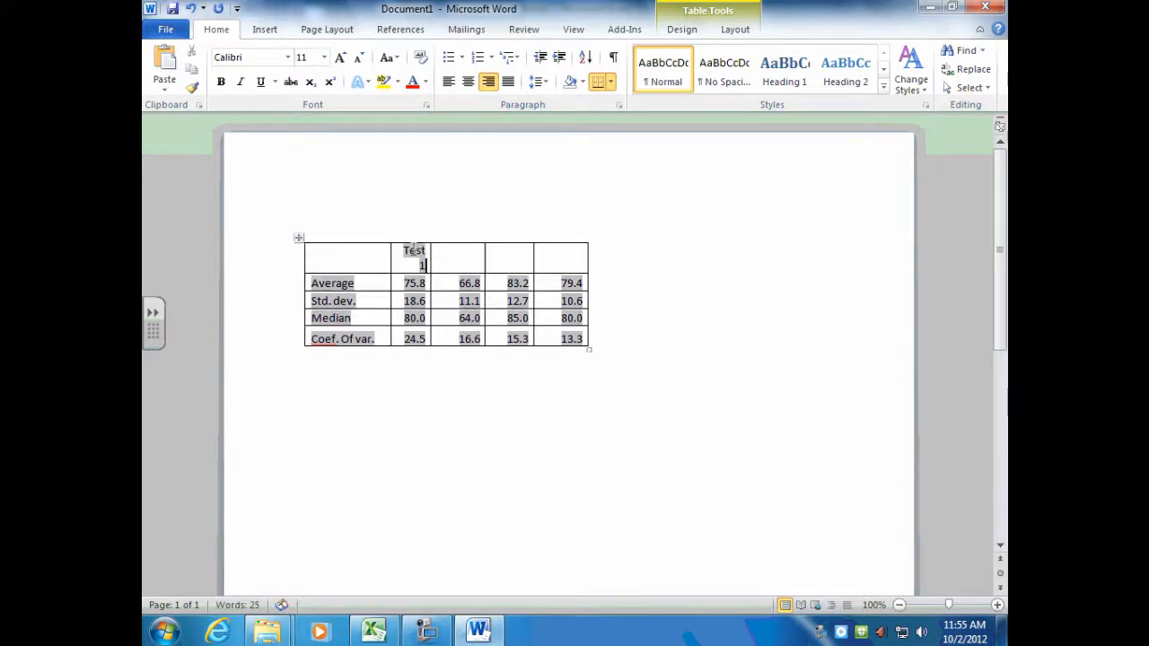
click(634, 309)
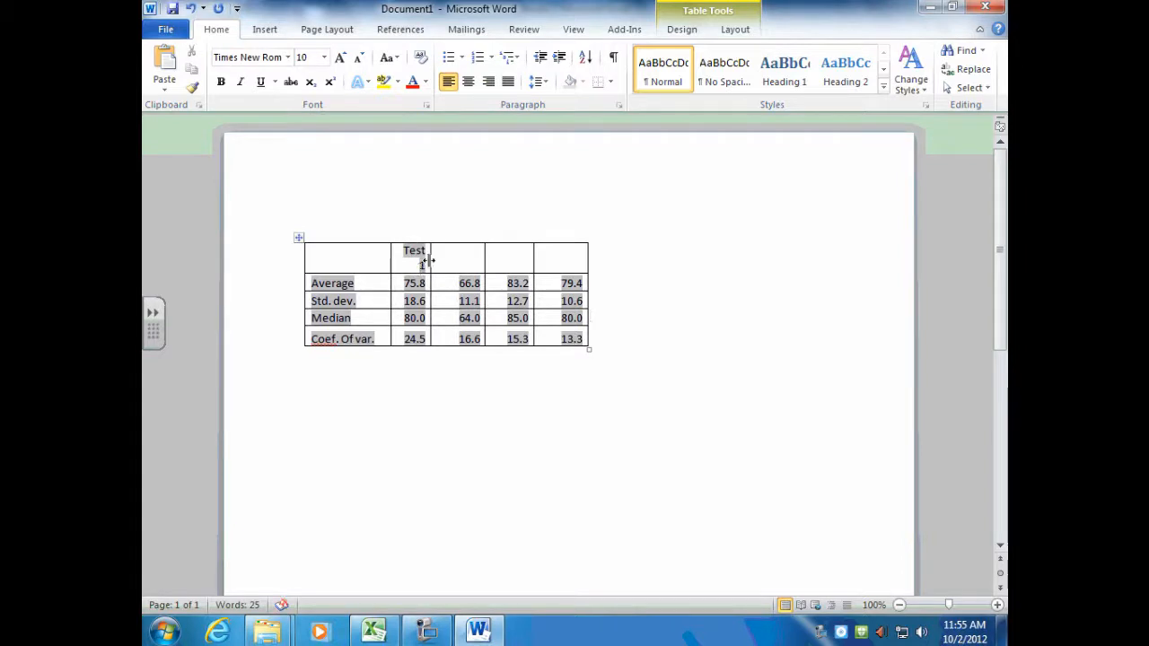
drag(428, 261, 428, 261)
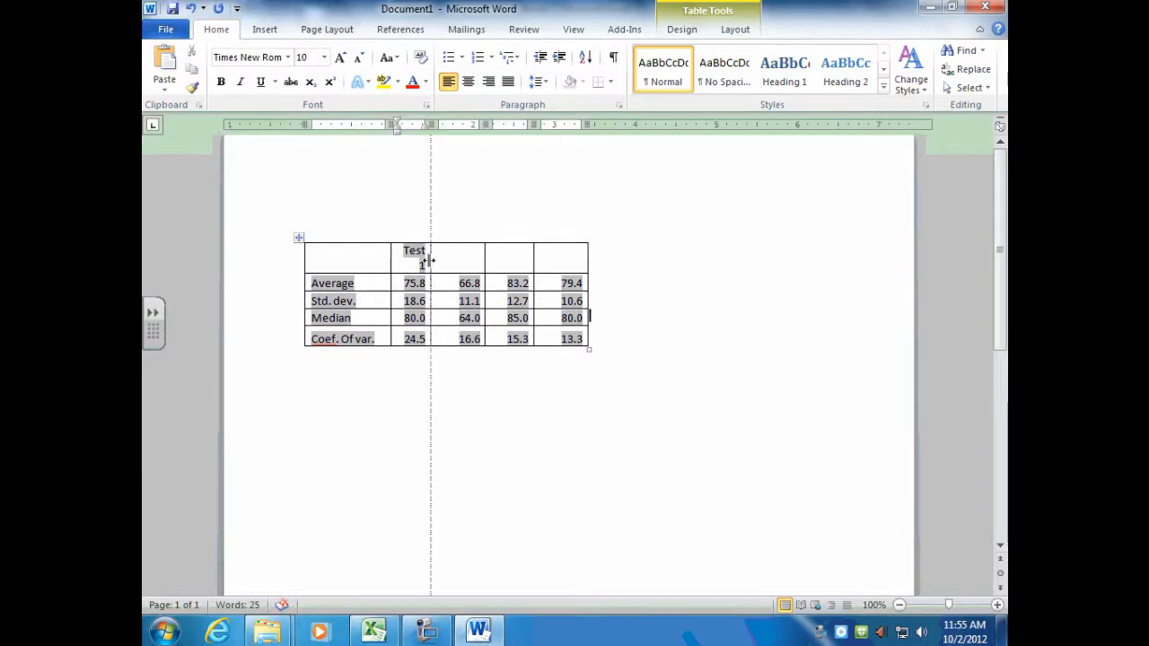
drag(430, 260, 440, 259)
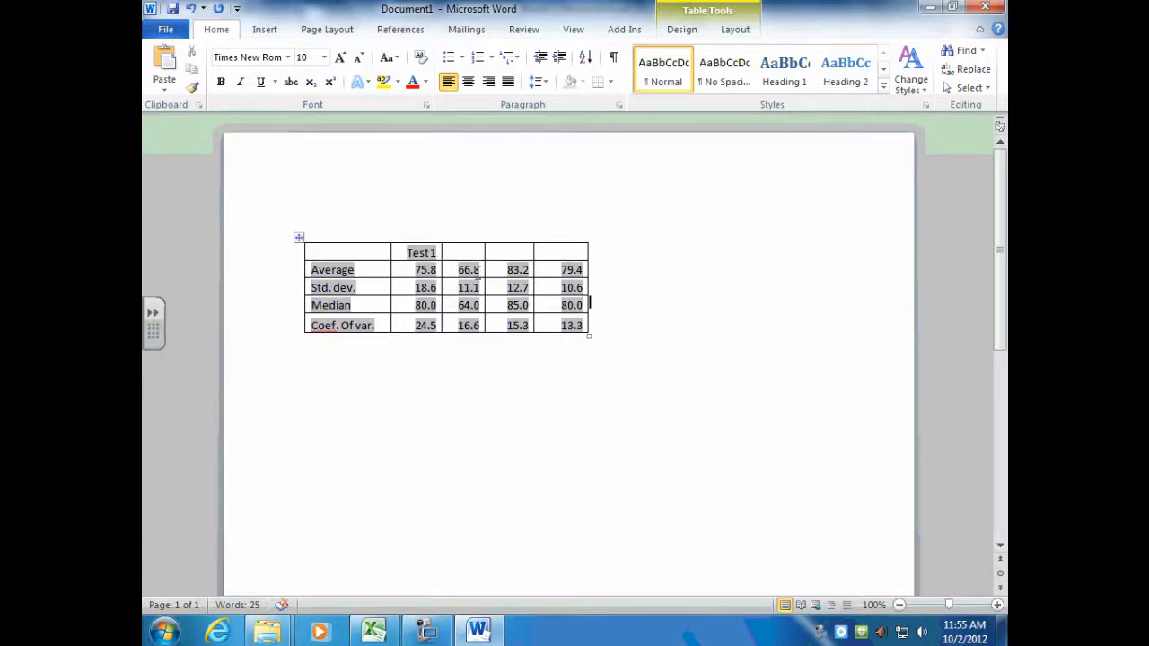
- Select the whole statistics table and center it horizontally on the page
click(296, 239)
click(332, 224)
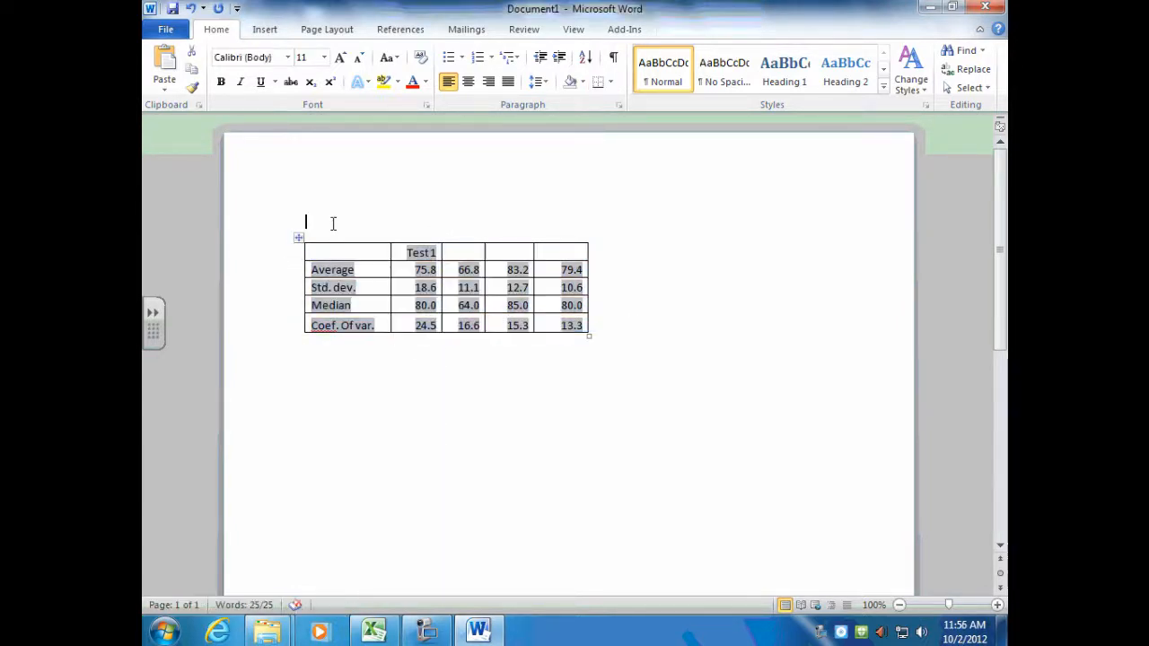
click(308, 262)
key(Down)
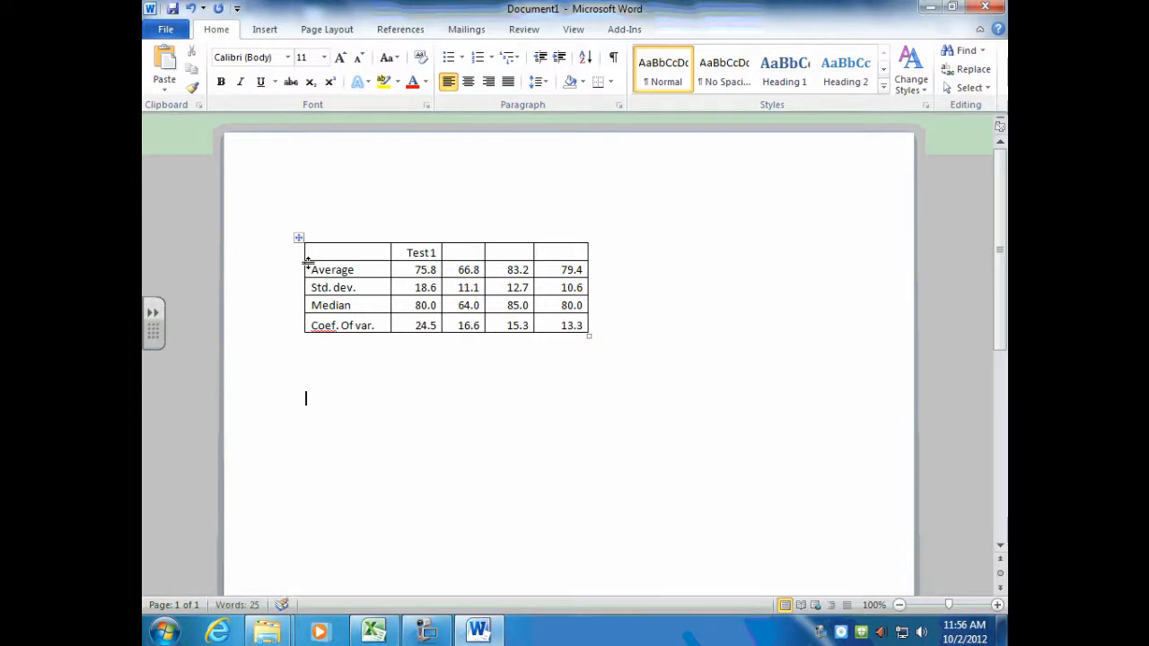
click(329, 221)
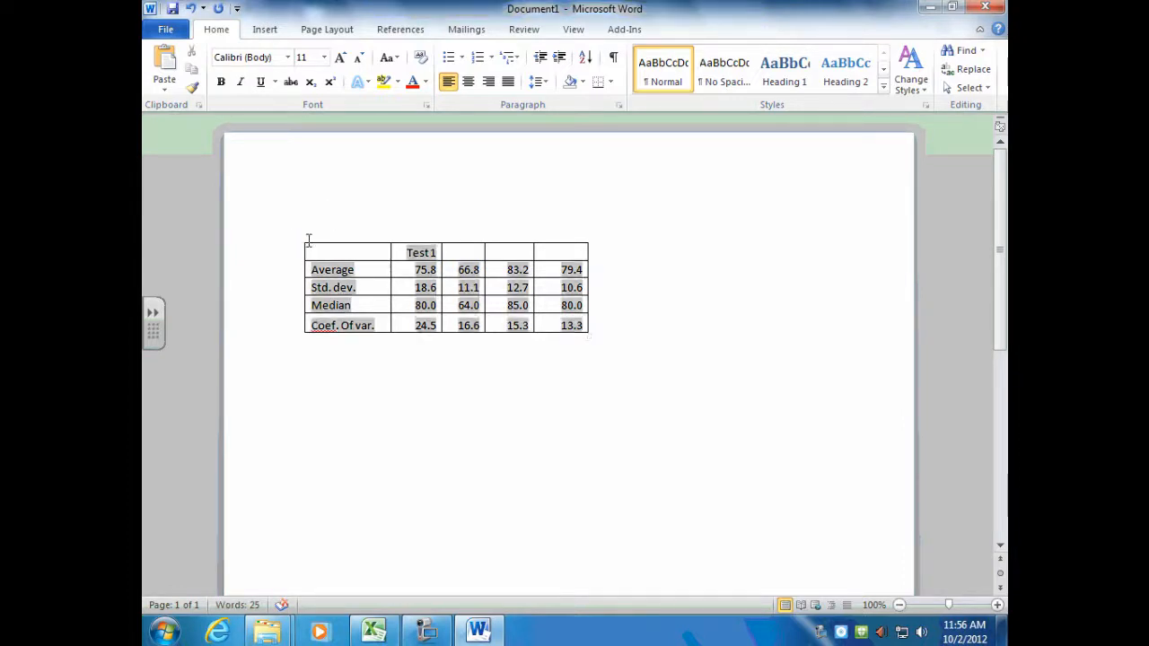
click(305, 238)
click(300, 240)
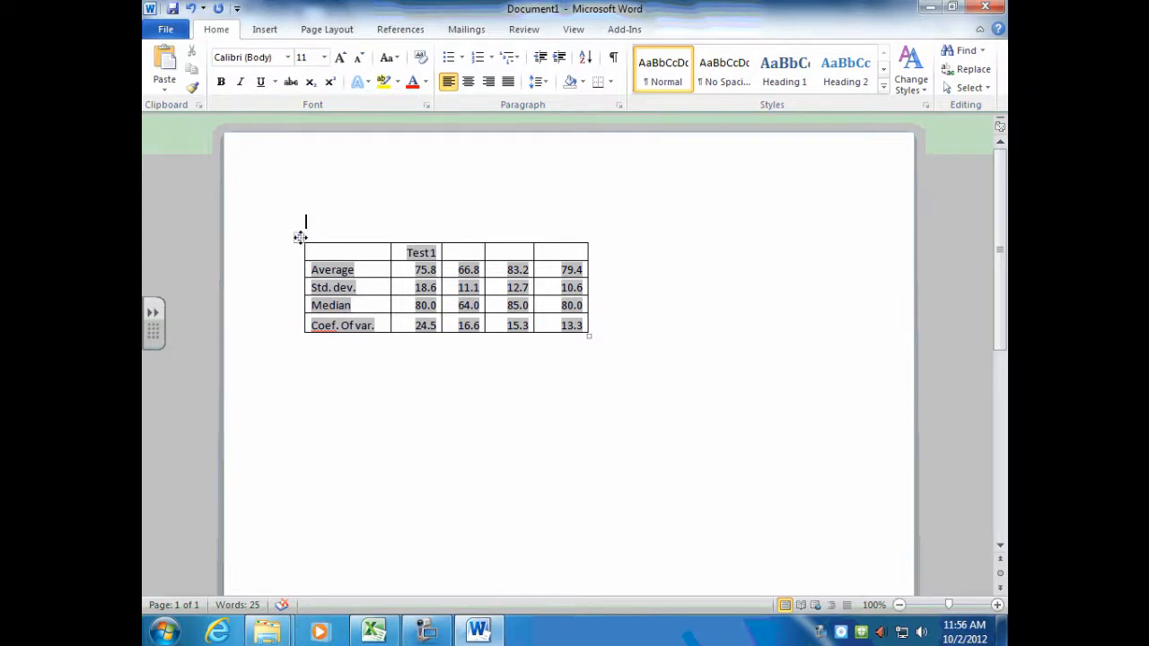
click(300, 237)
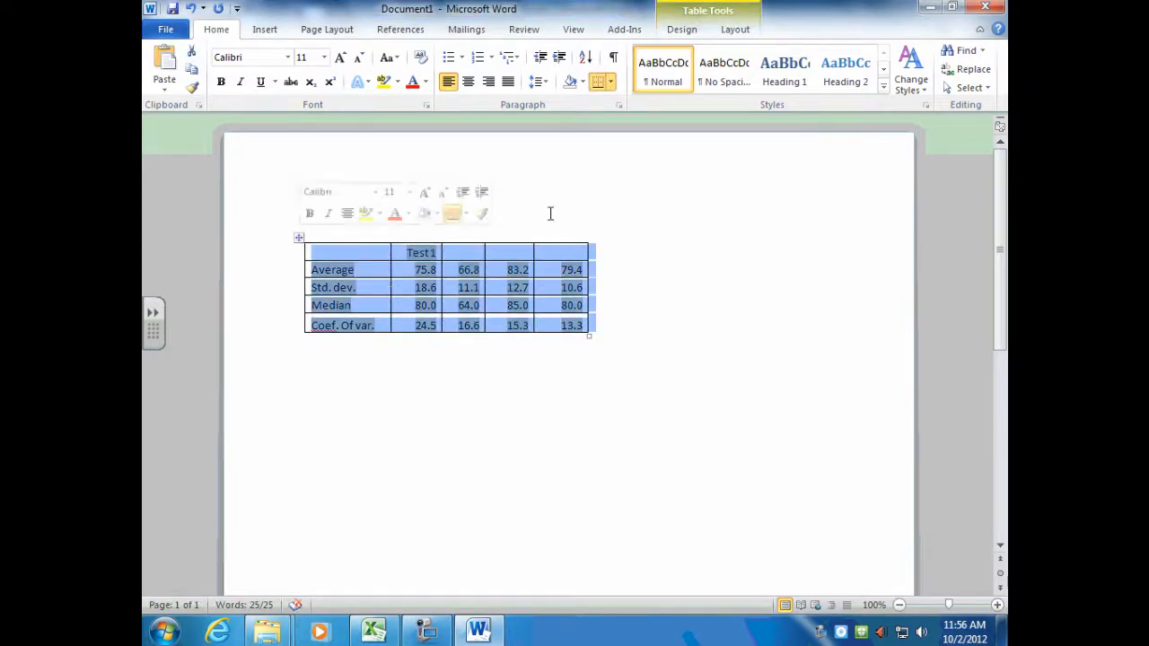
click(468, 82)
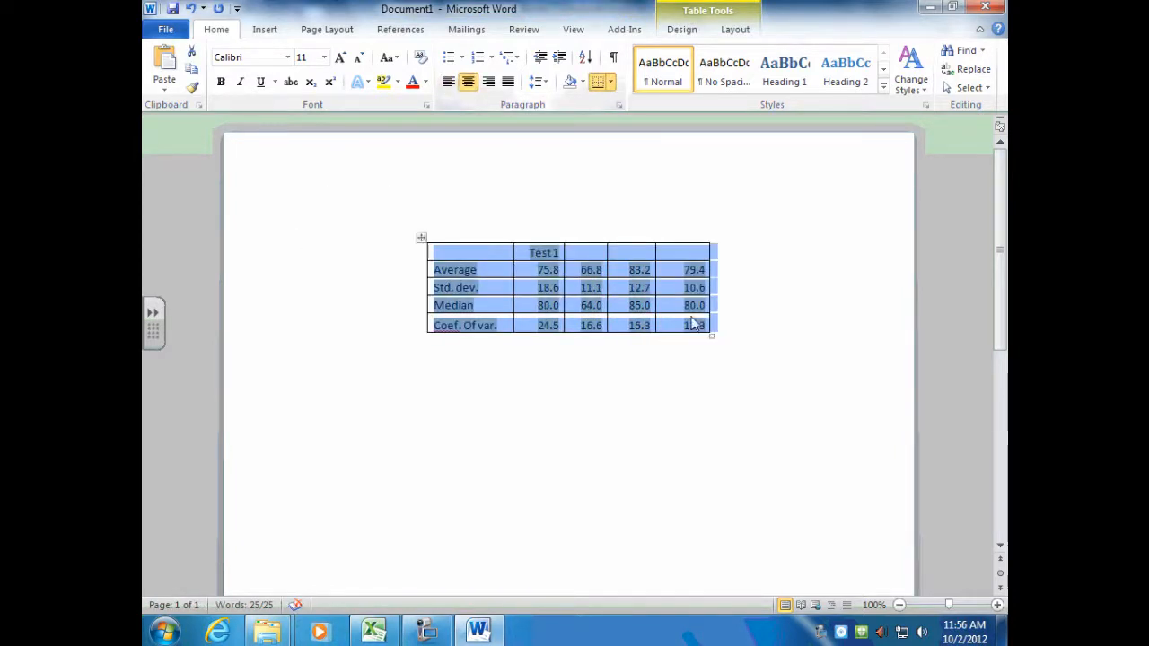
- Insert an extra row above the Coef. Of var. row, and undo the insertion
click(778, 306)
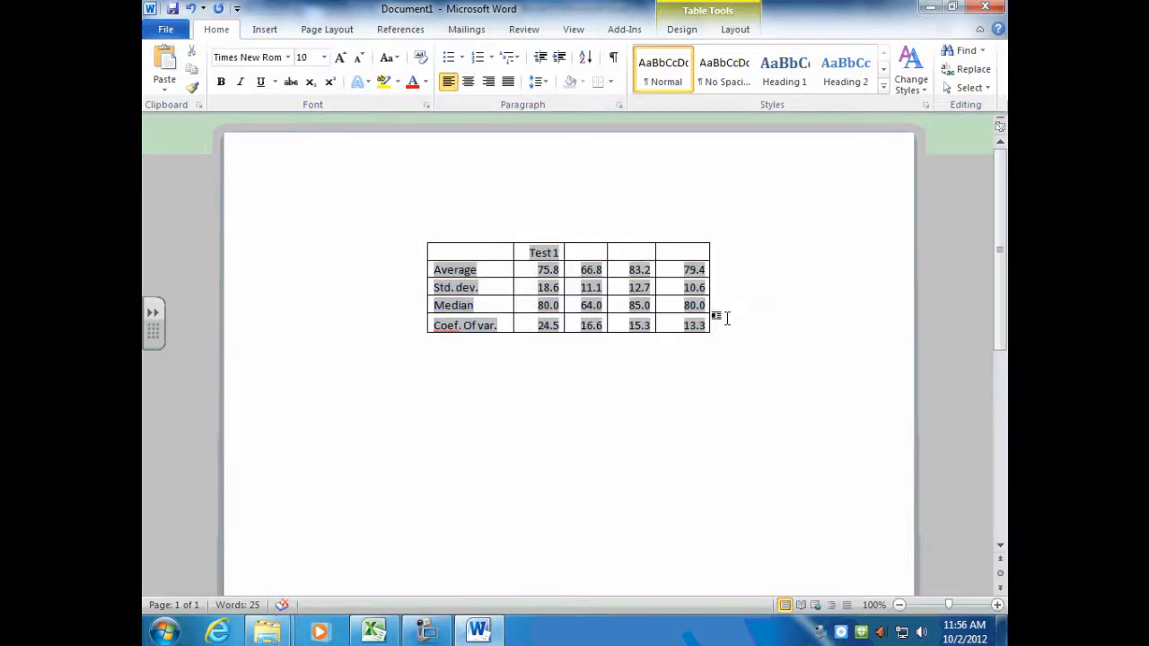
key(Return)
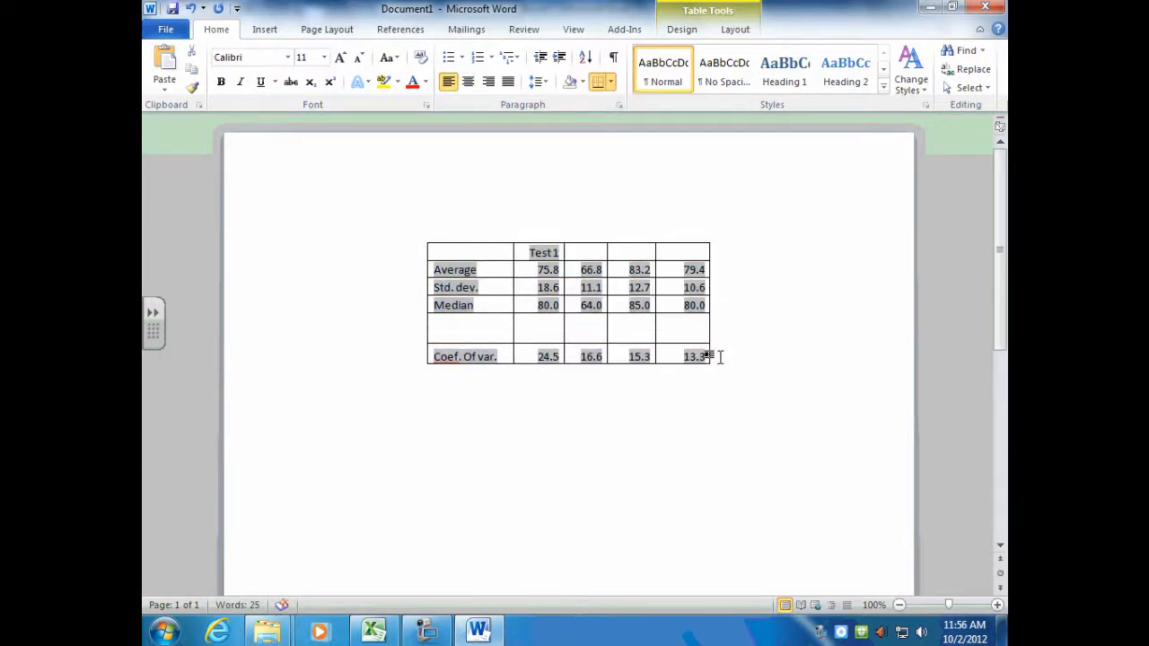
key(BackSpace)
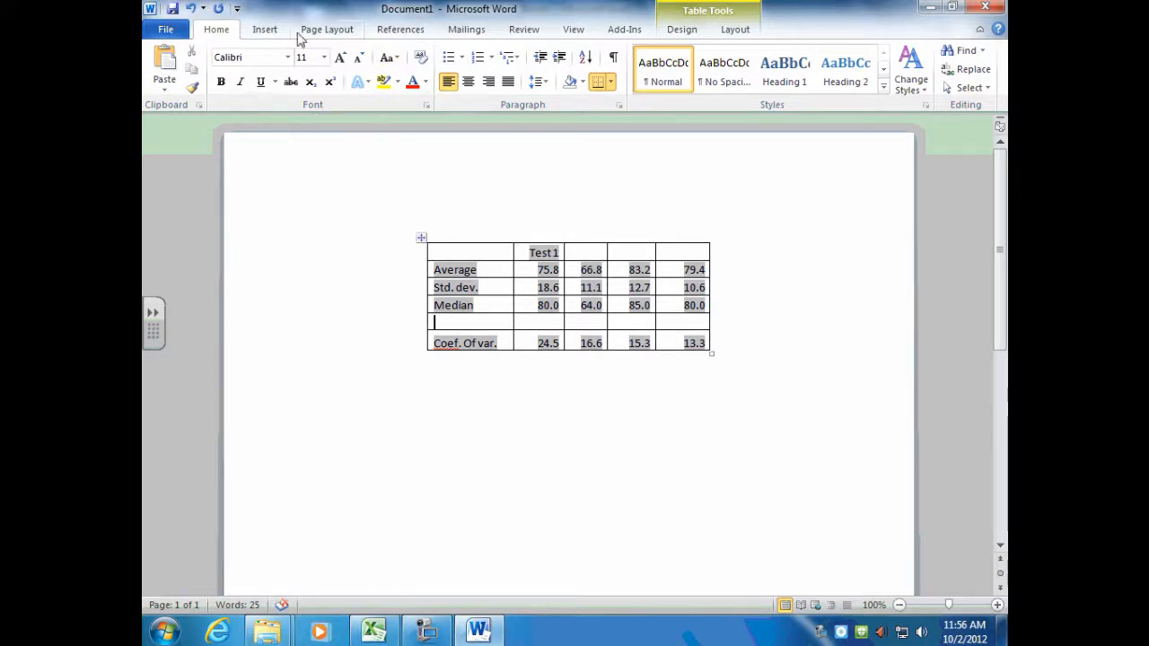
click(190, 9)
click(191, 9)
click(191, 9)
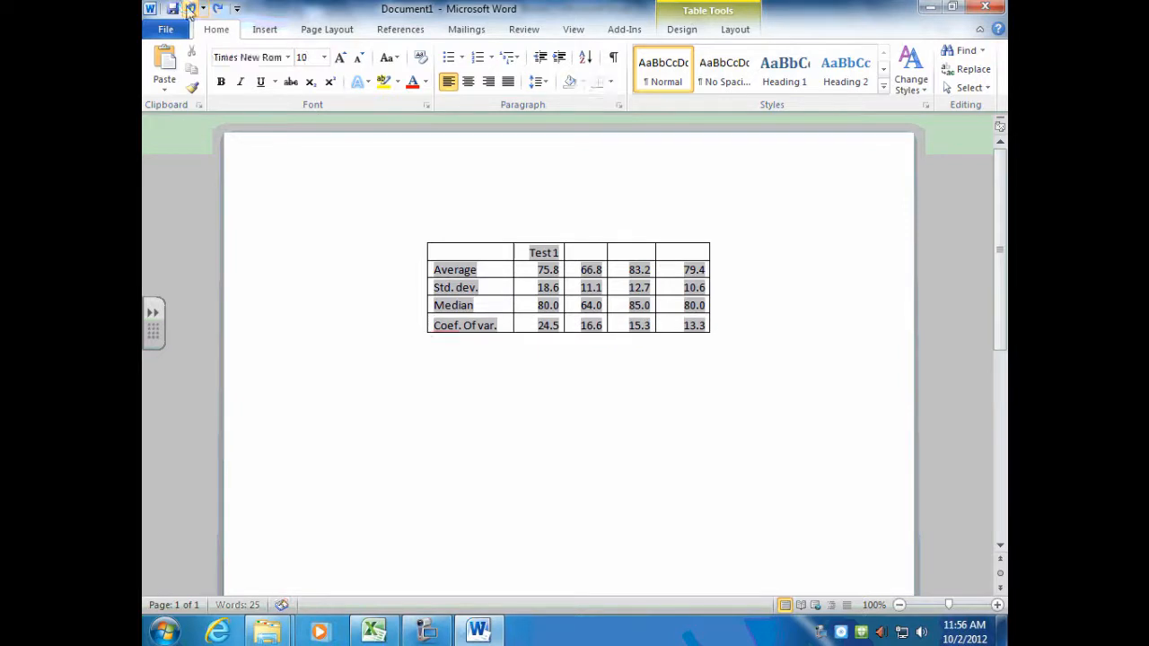
- Enter placeholder text on the line above the table and delete it again
click(431, 398)
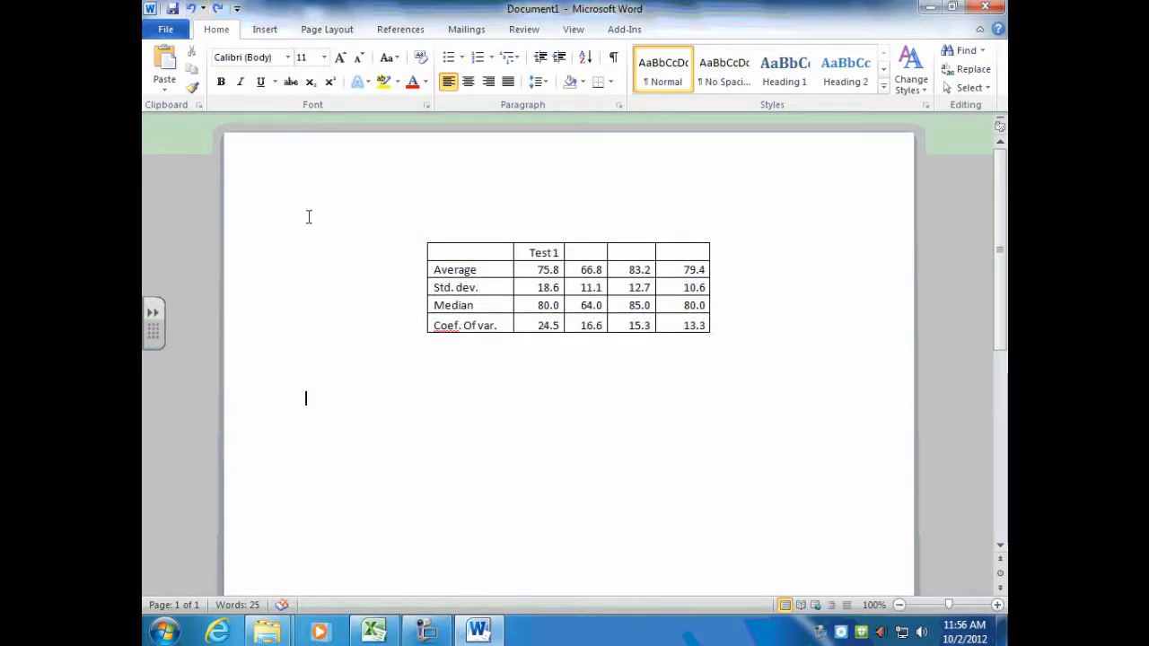
click(377, 226)
text(hdgsdfgfds)
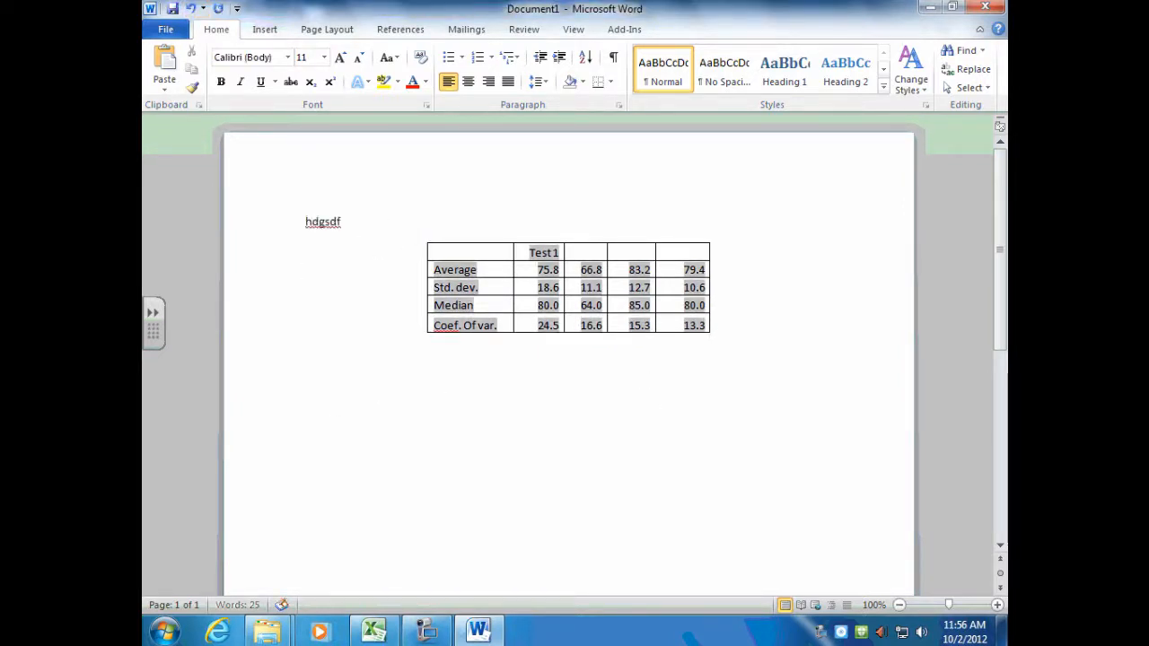
key(BackSpace)
key(BackSpace)
key(BackSpace)
key(BackSpace)
key(BackSpace)
- Switch back to the Excel workbook, clear the copy selection and enter the heading "Avg" in cell F1
click(375, 632)
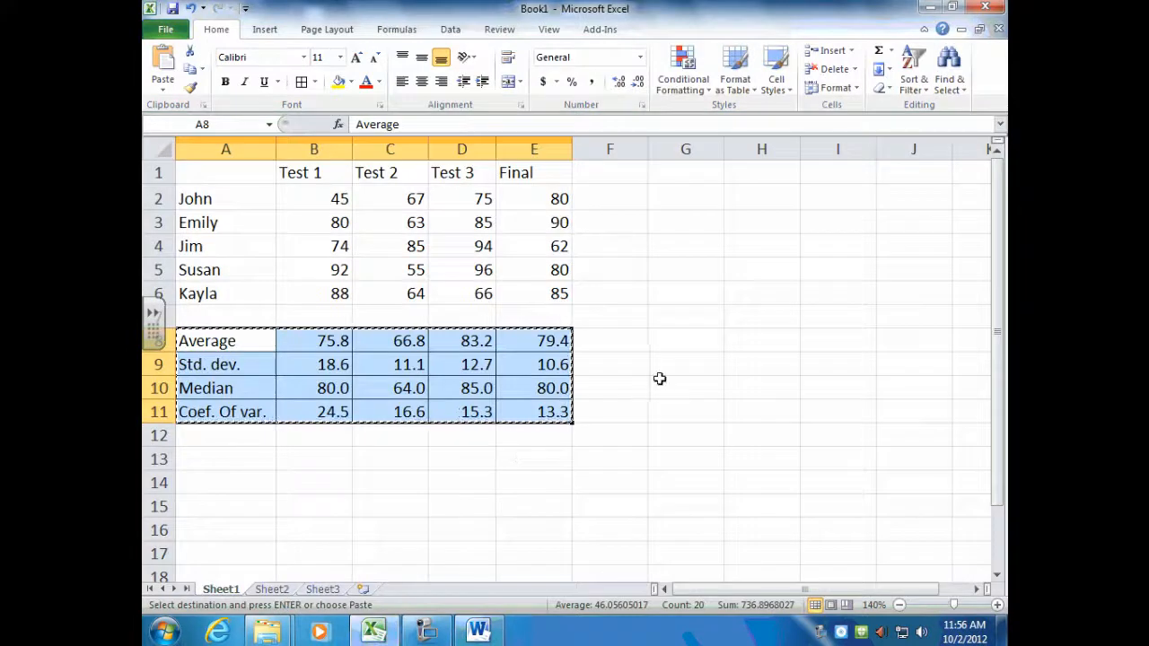
click(514, 455)
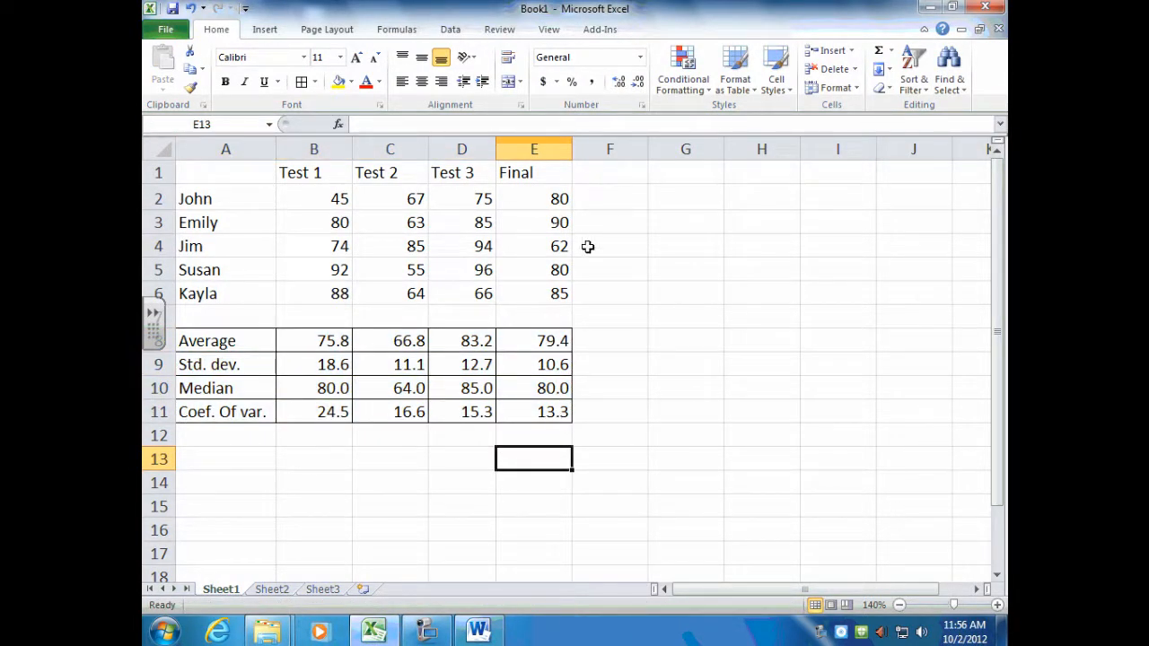
click(599, 172)
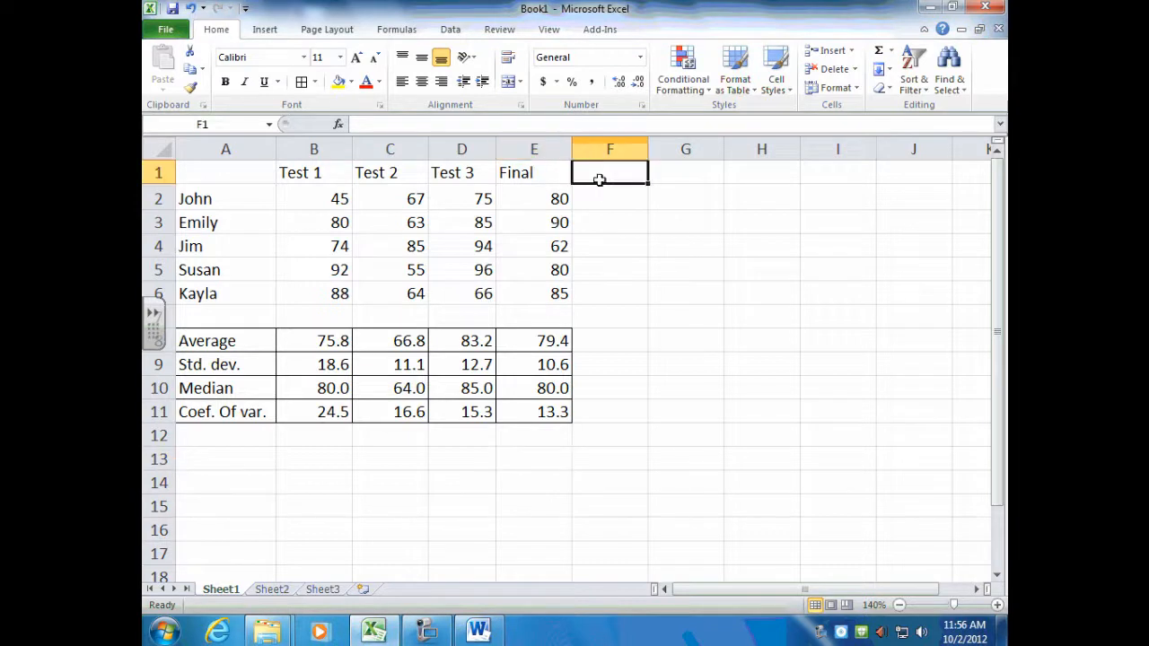
text(Avg)
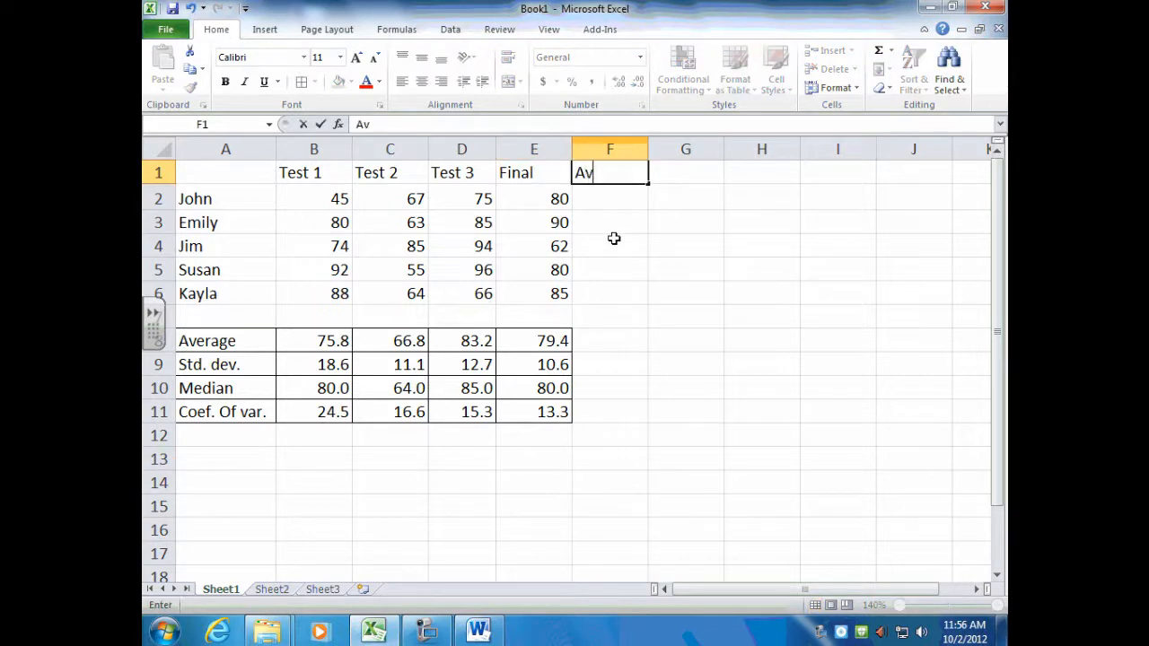
- Enter the weighted-average formula =.2*B2+.2*C2+.2*D2+.4*E2 in cell F2
click(622, 203)
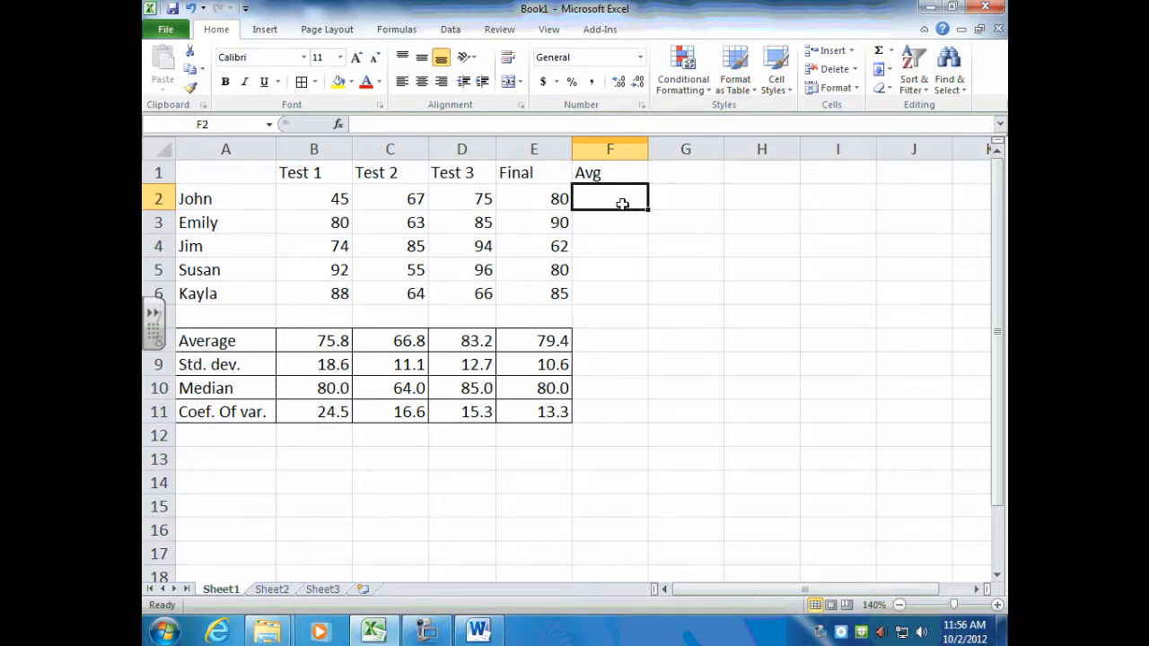
text(=.2*)
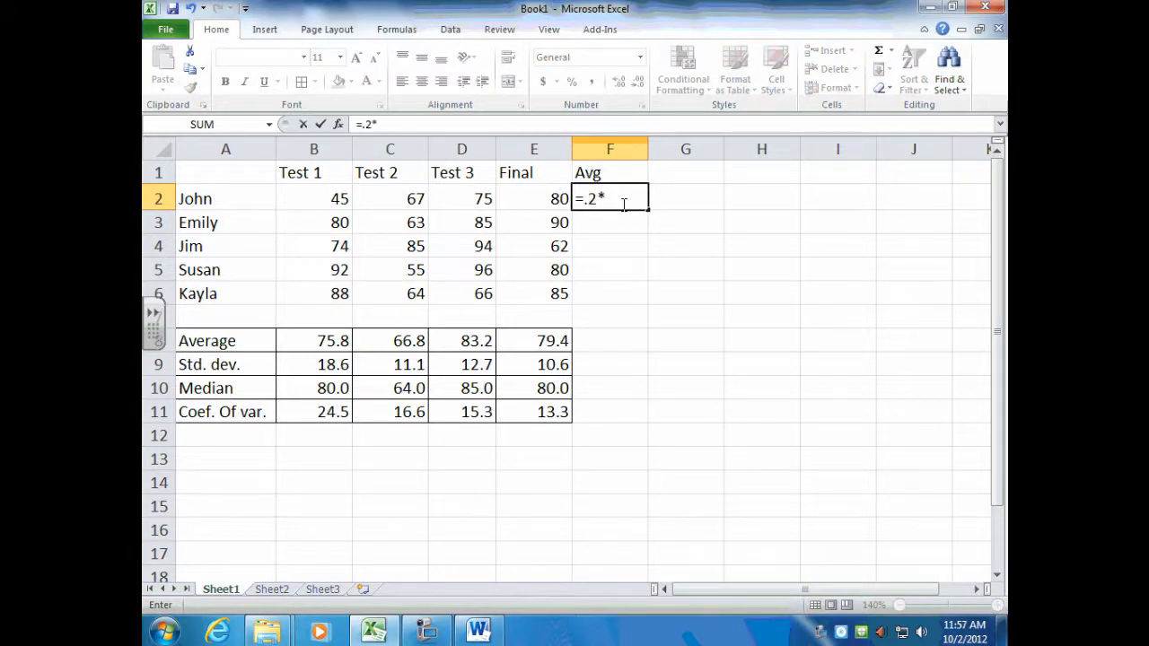
click(341, 198)
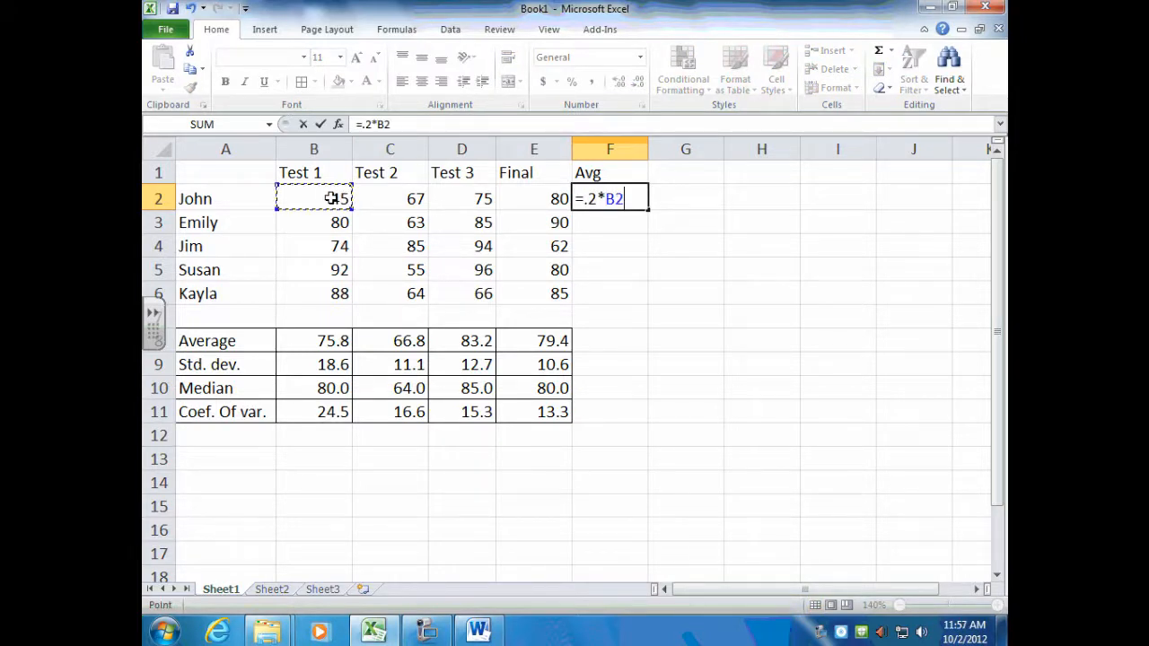
text(+.2*)
click(396, 197)
text(+.2*)
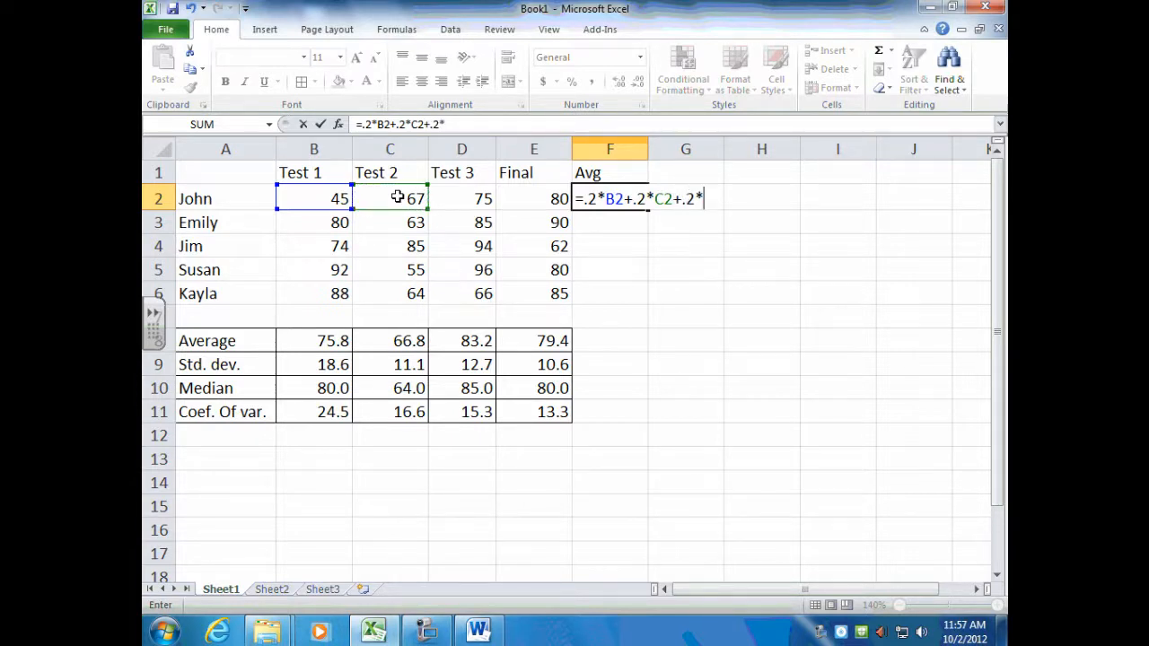
click(460, 197)
text(+.4*)
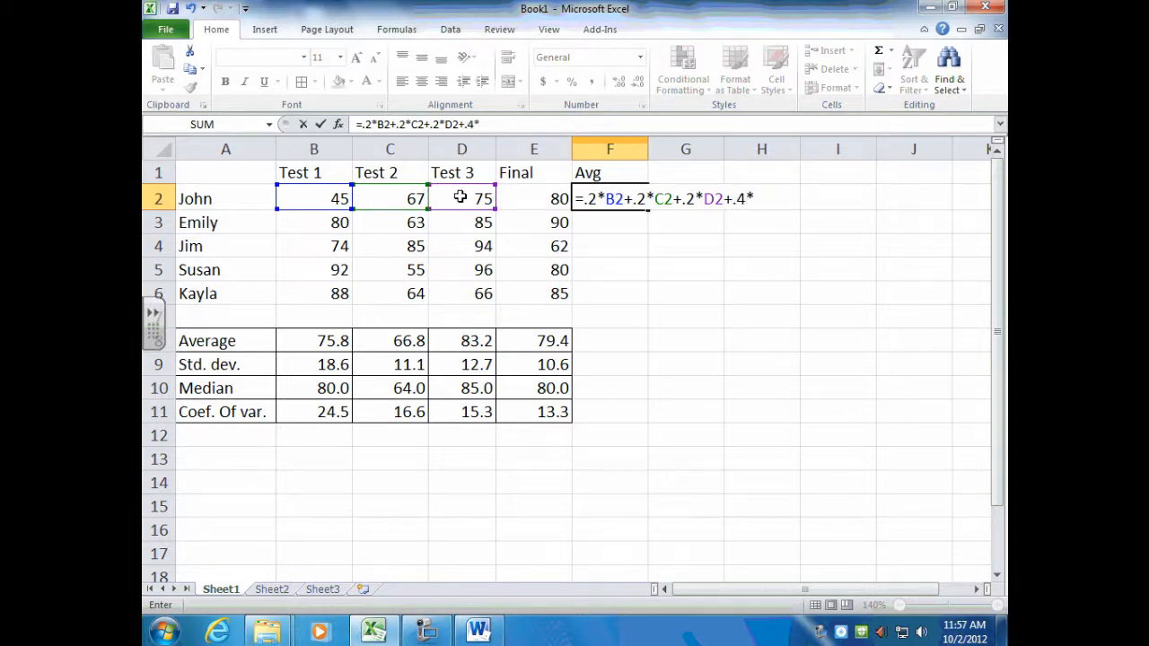
click(532, 198)
key(Return)
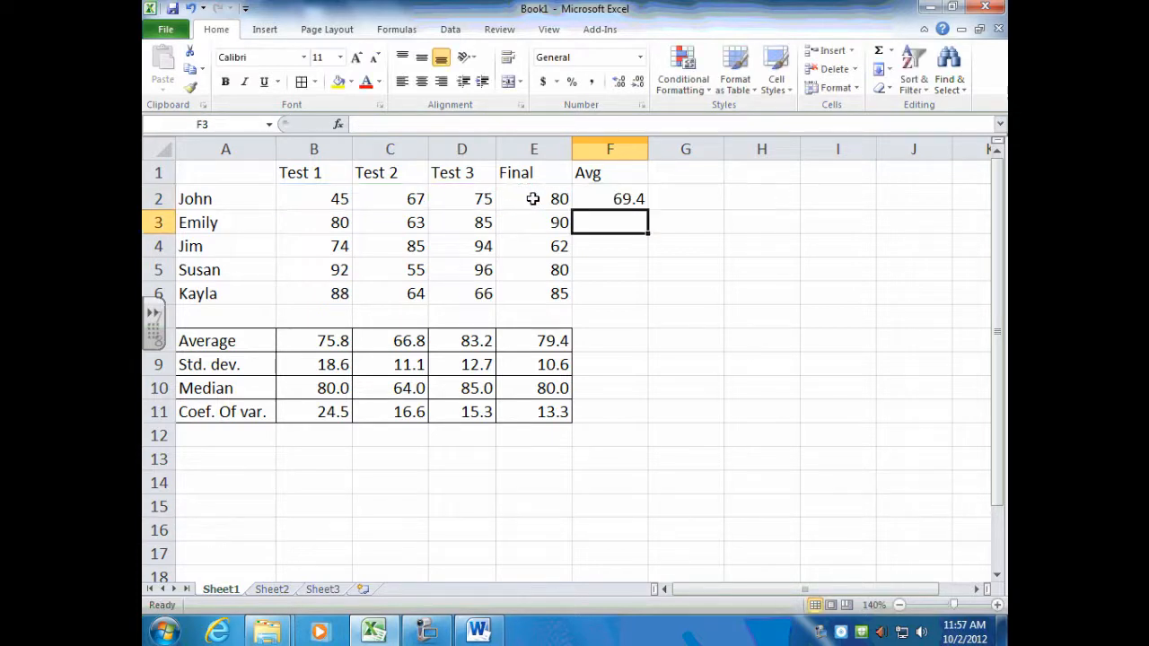
- Fill the weighted-average formula from F2 down to F6 and check the copied formula in F6
click(588, 199)
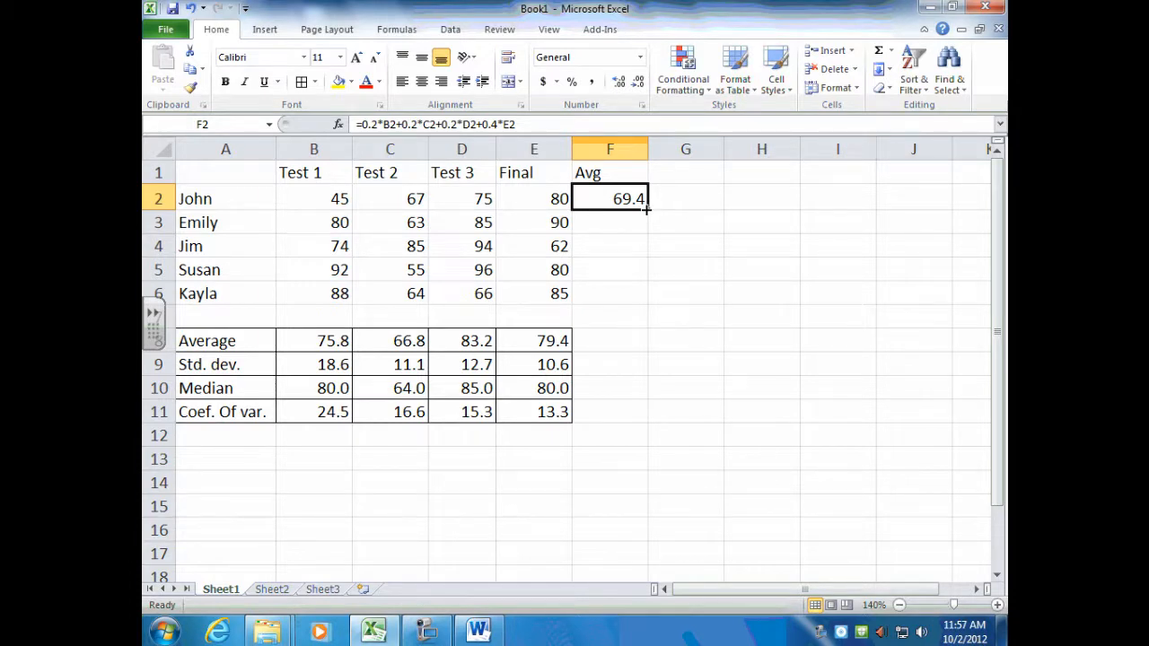
drag(647, 209, 636, 304)
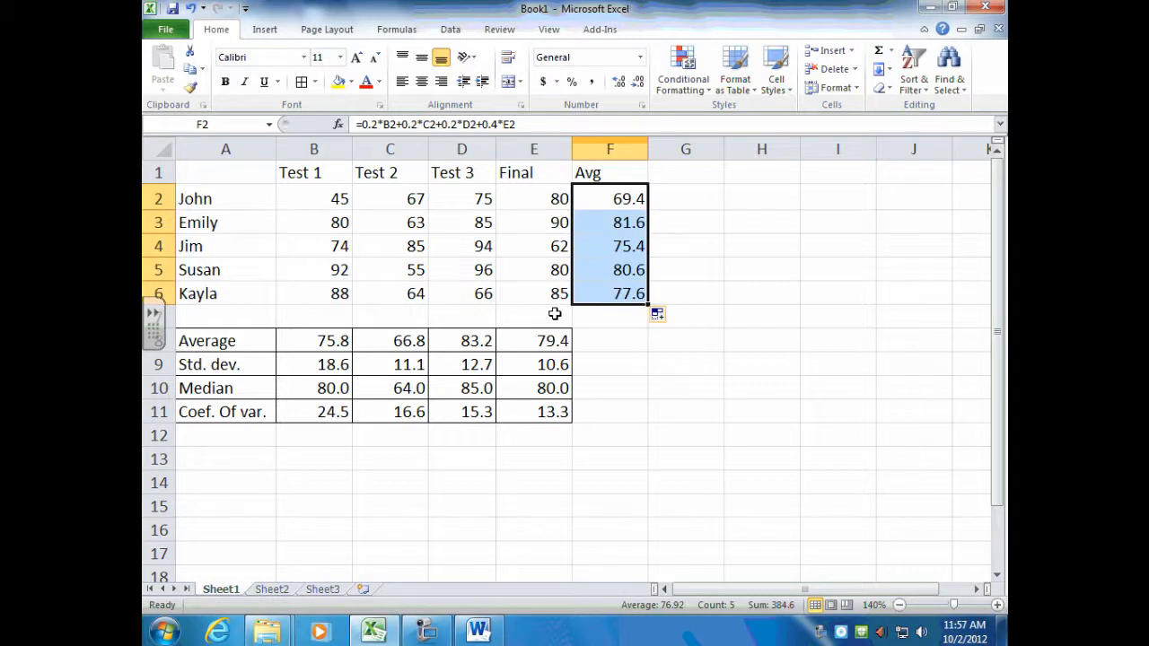
click(610, 296)
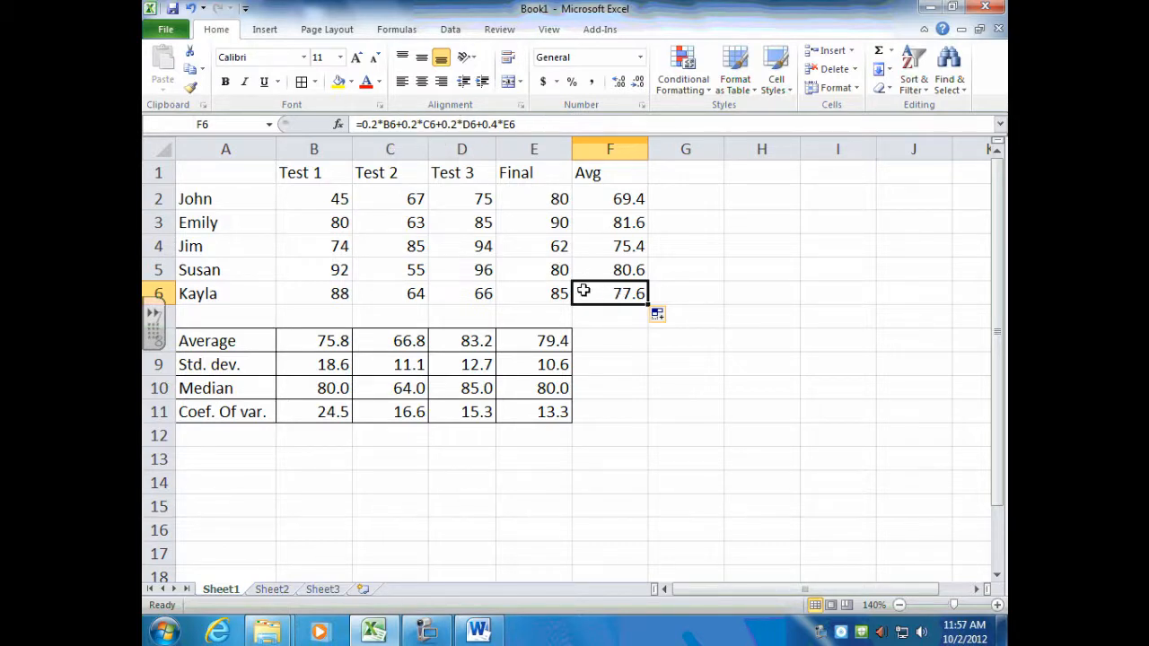
click(335, 294)
click(622, 293)
text(f)
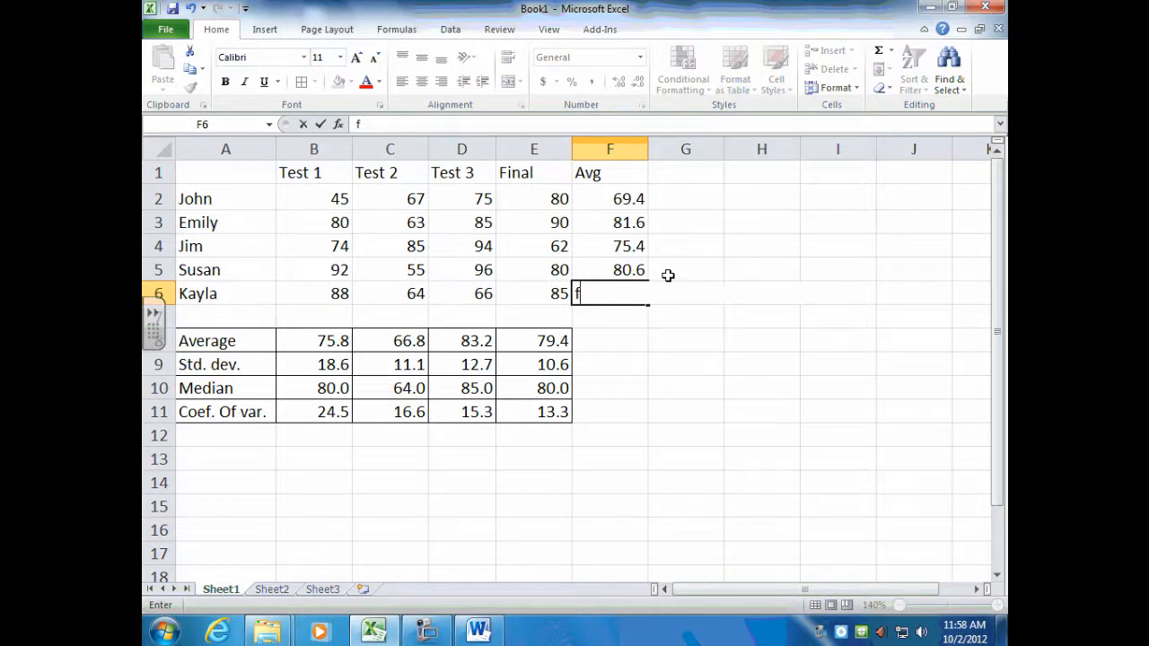
key(Escape)
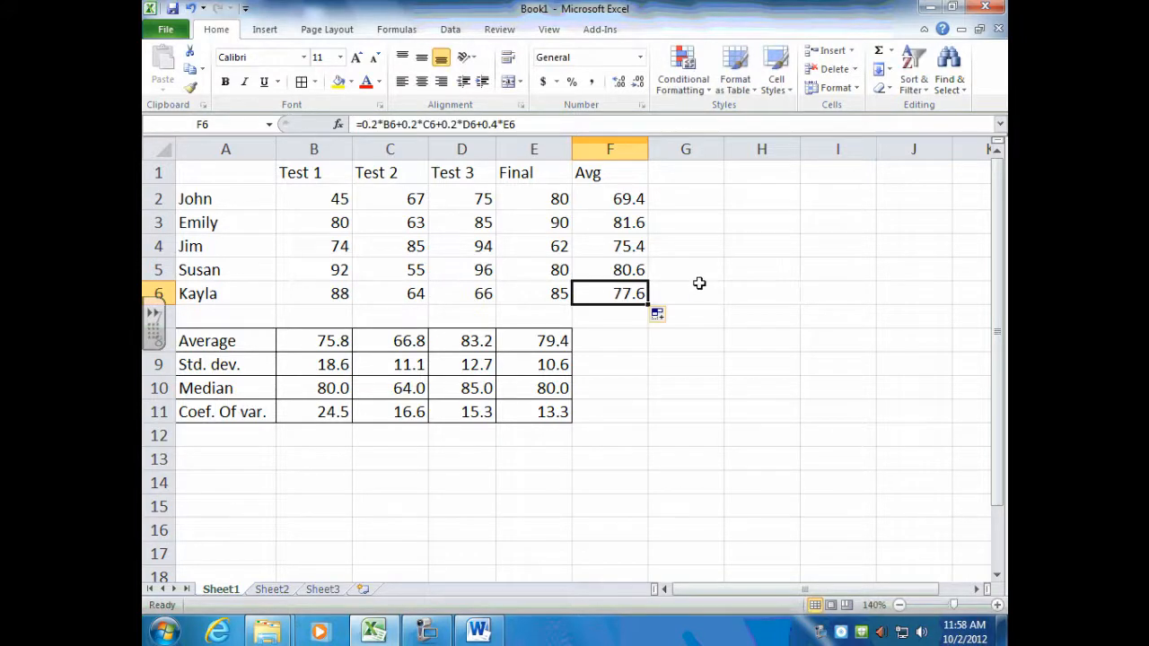
- Insert a 2-D clustered column chart from the student names and Test 1 scores in A1:B6
click(700, 285)
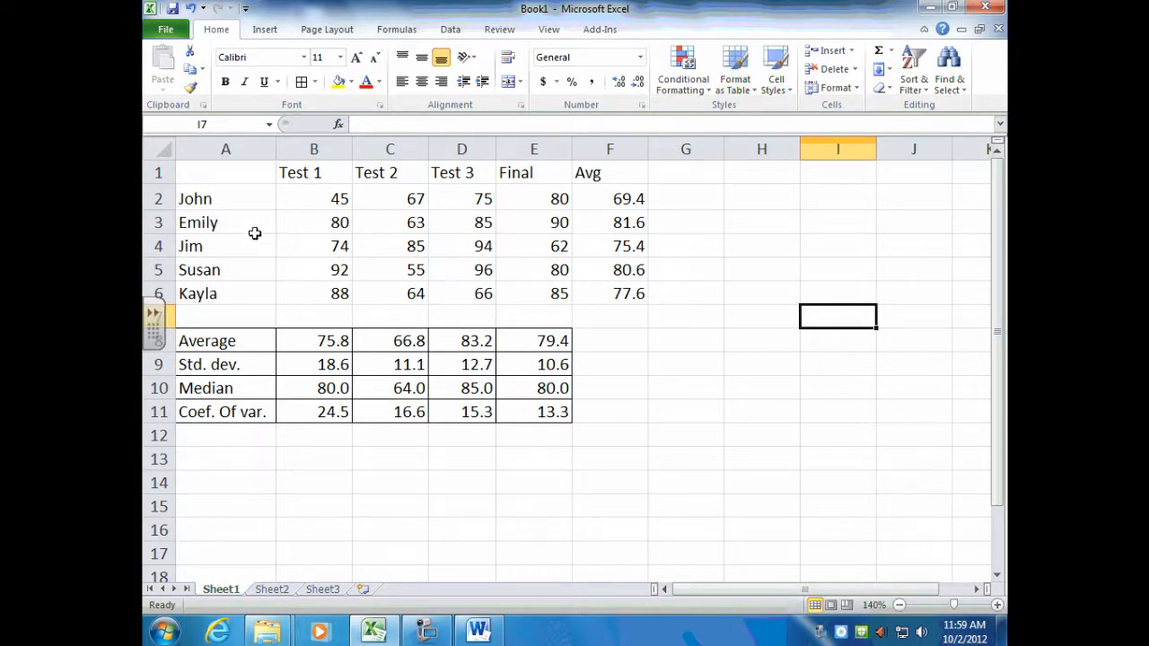
drag(203, 173, 319, 297)
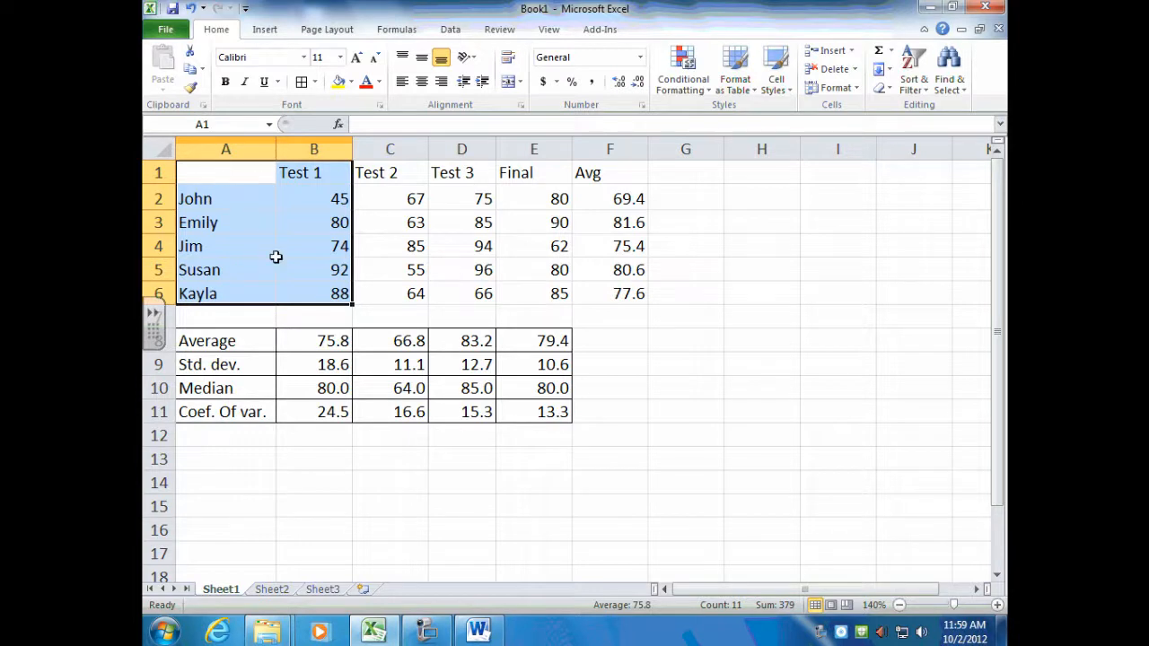
click(269, 31)
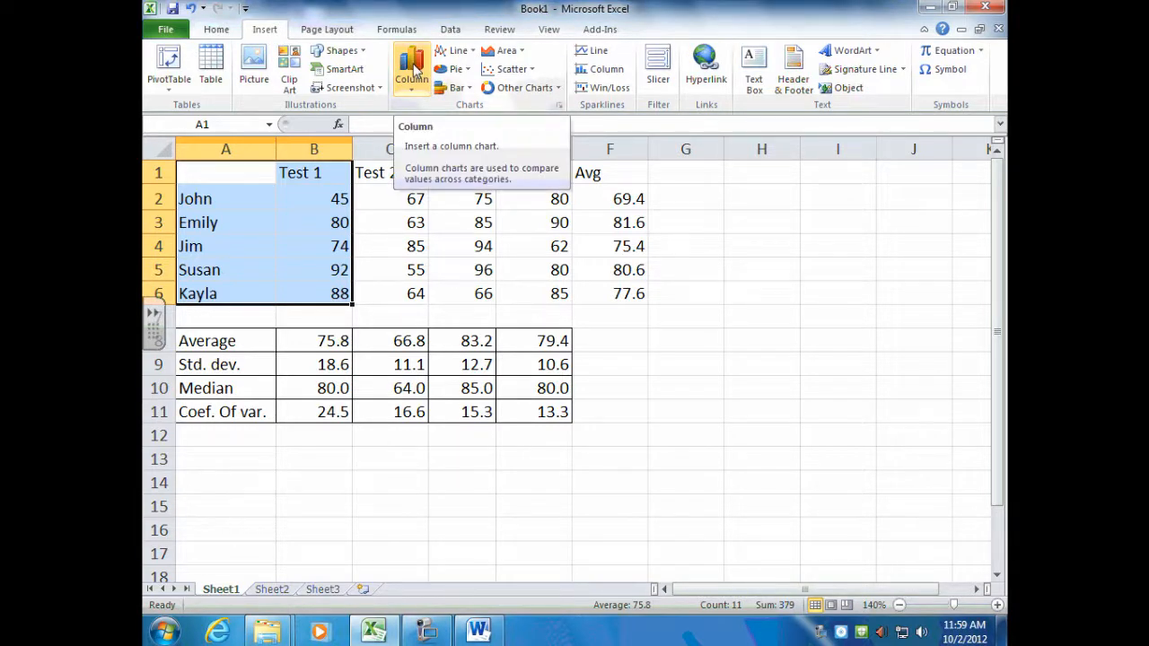
click(413, 78)
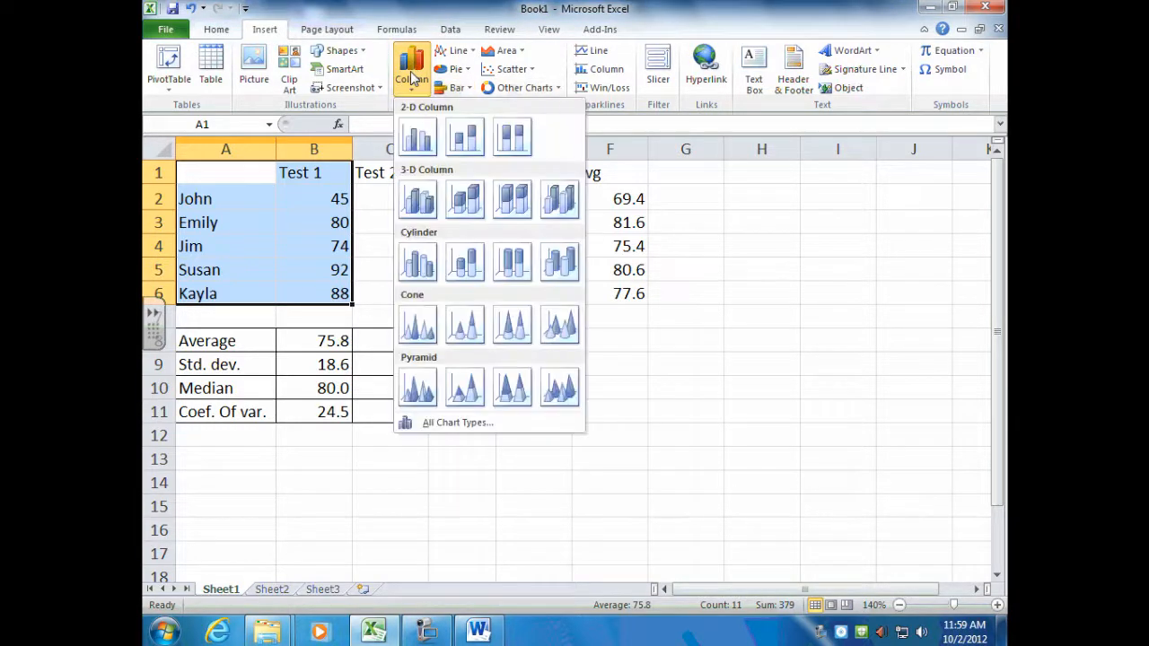
click(420, 144)
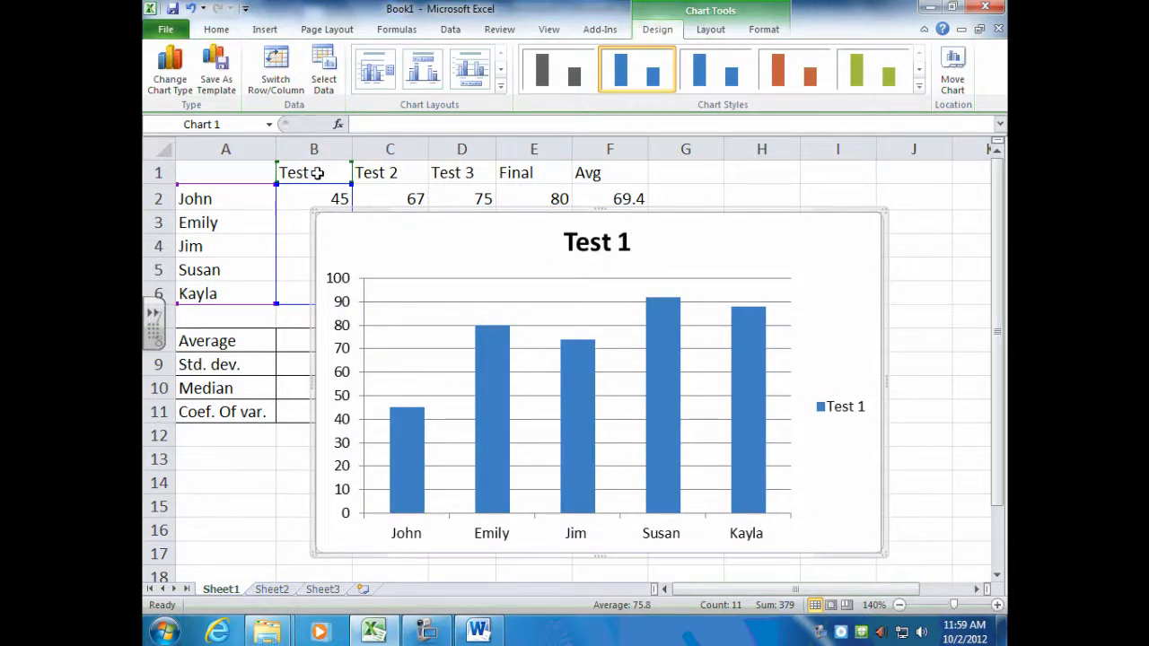
- Delete the legend from the Test 1 column chart and shrink the chart to roughly two thirds of its width
click(827, 406)
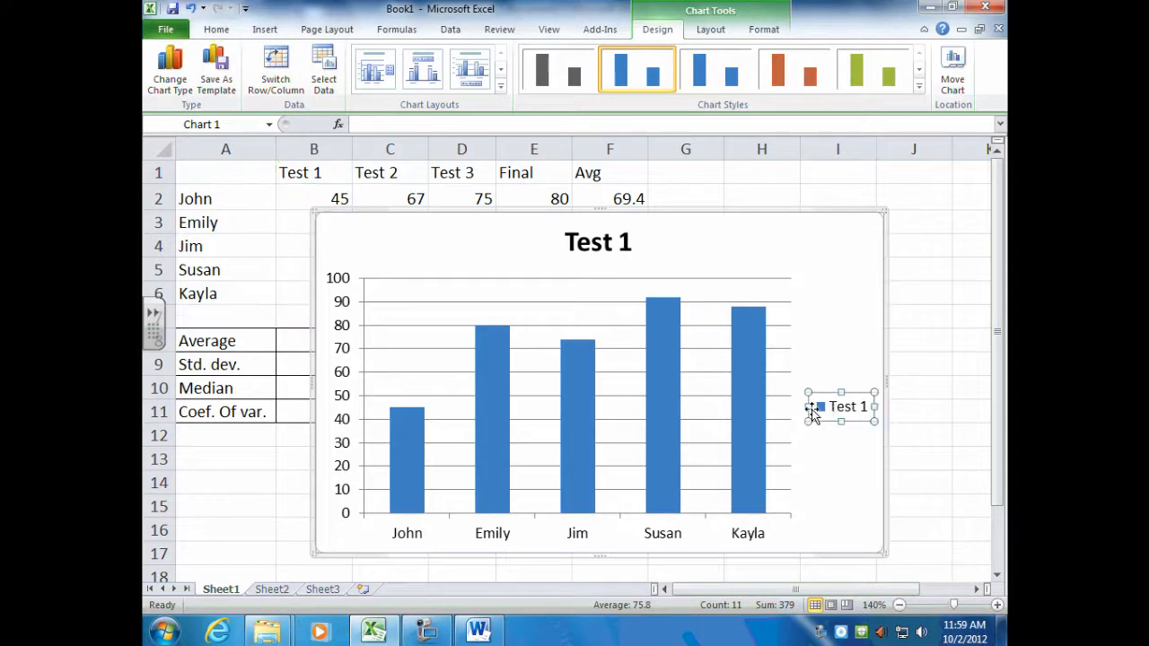
key(Delete)
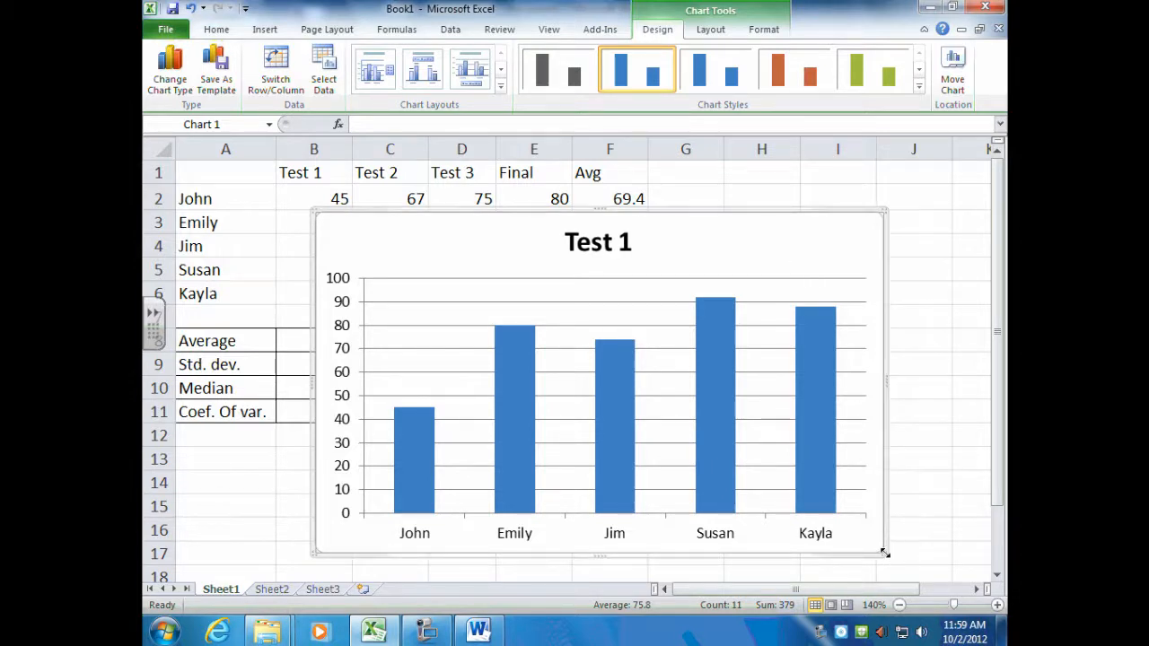
drag(884, 552, 673, 500)
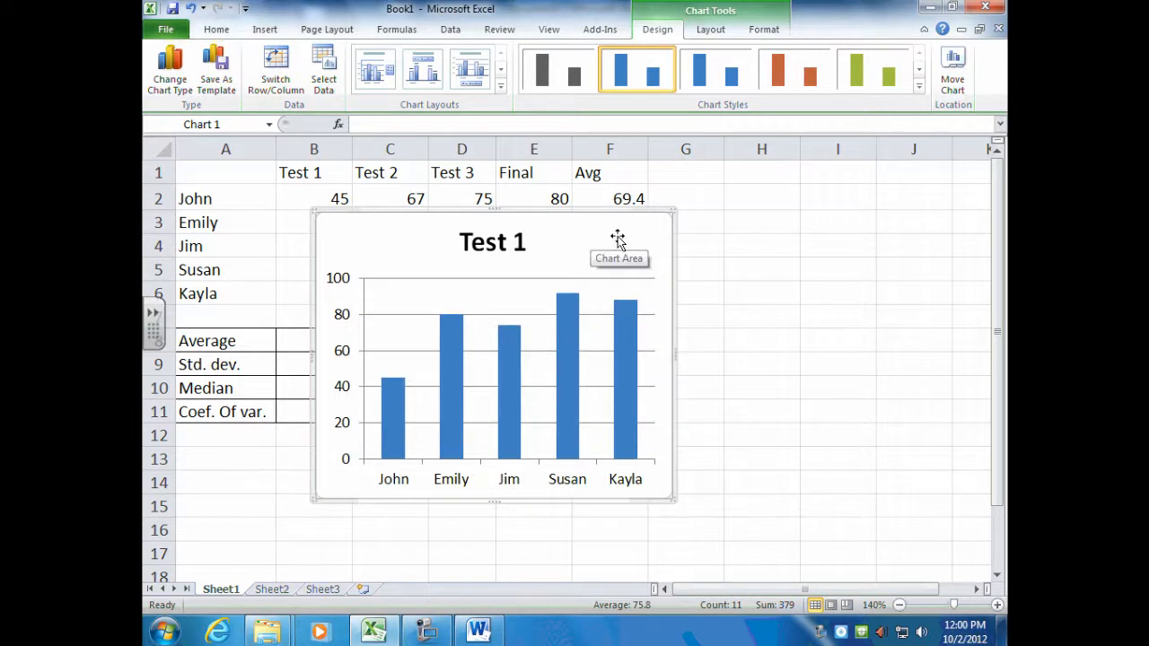
- Copy the Test 1 column chart, switch to the Word document and place the insertion point there
click(732, 262)
click(636, 255)
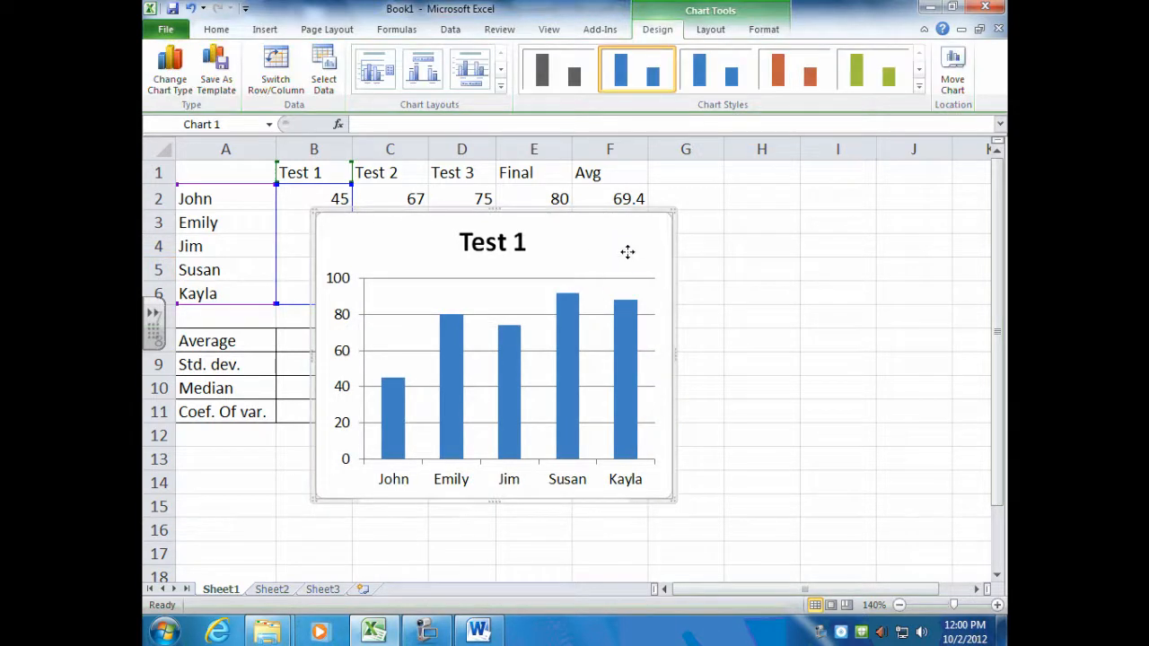
right_click(627, 252)
click(680, 278)
click(478, 631)
click(411, 404)
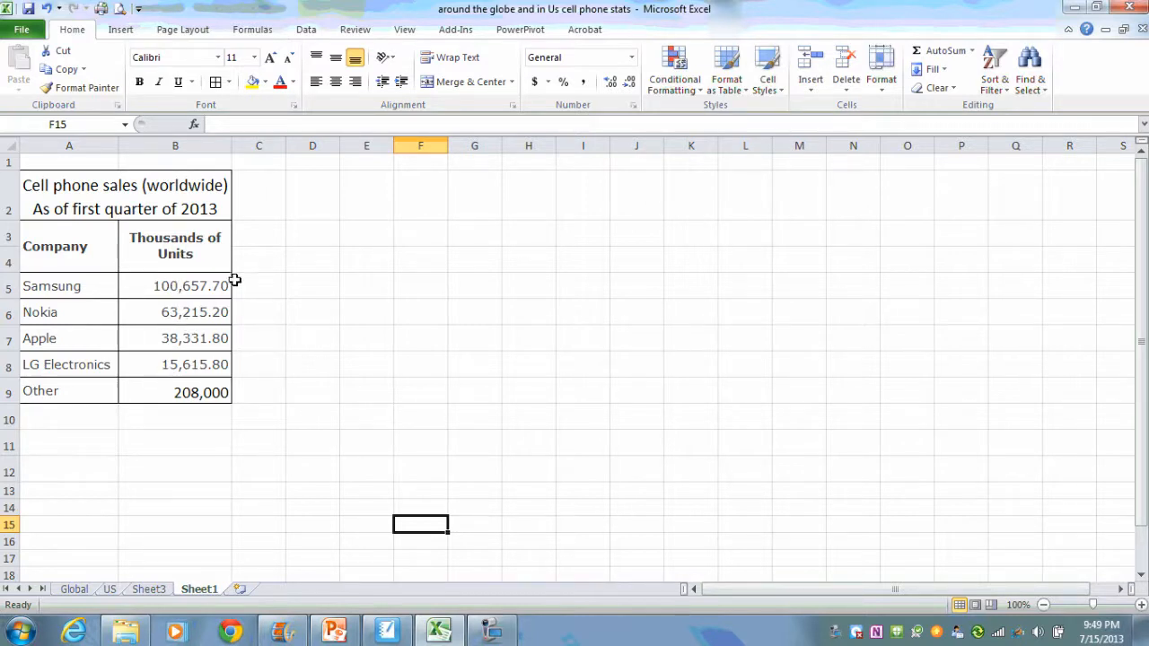
- Examine the worldwide cell phone sales table, including the units heading, the first sales figure and each company name
click(160, 291)
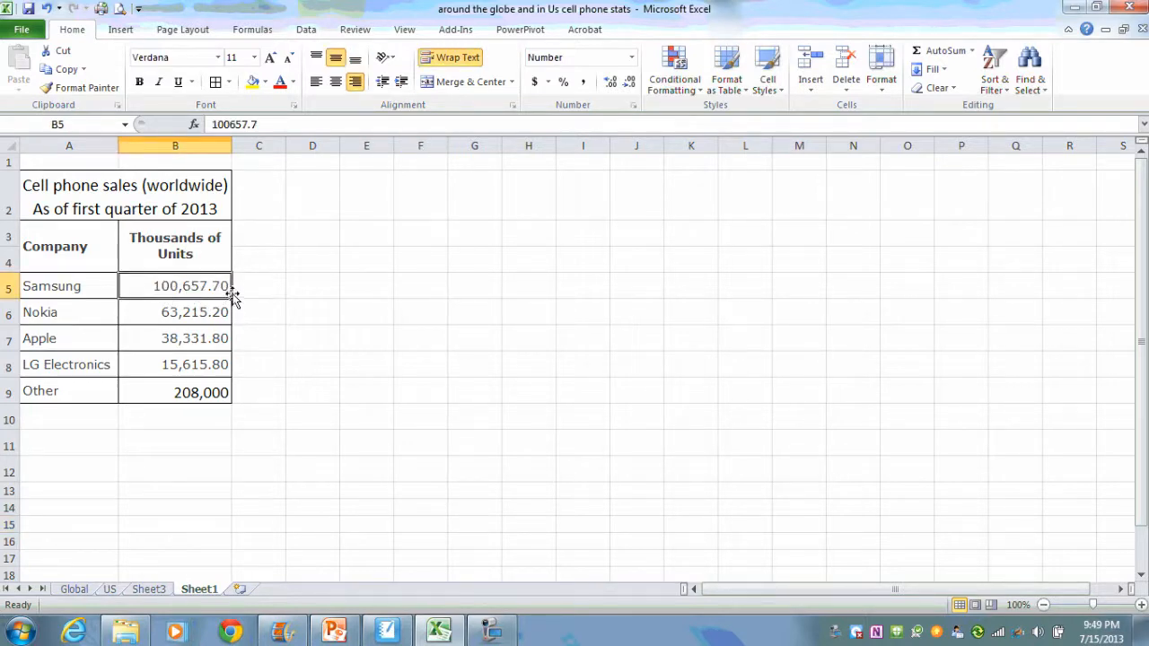
click(160, 251)
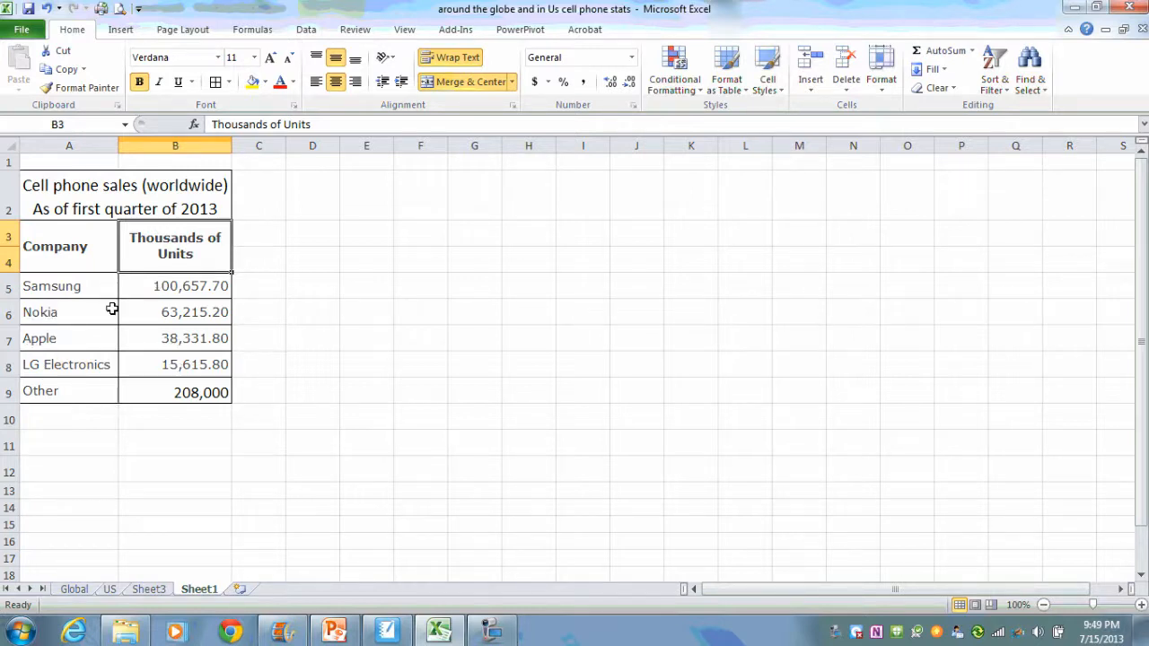
click(68, 289)
click(74, 316)
click(72, 338)
click(77, 362)
click(84, 391)
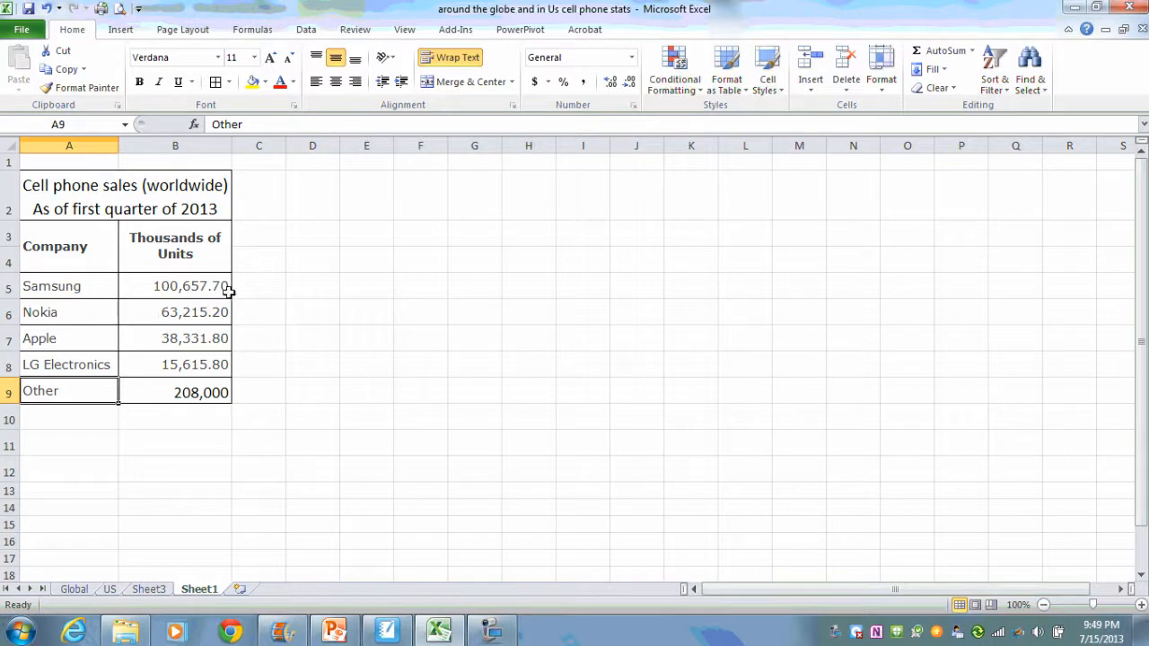
click(78, 285)
click(78, 316)
click(78, 338)
click(87, 365)
click(99, 395)
- Insert a 3-D pie chart from the company sales data in A3:B9 and move it slightly up beside the table
drag(60, 252, 161, 385)
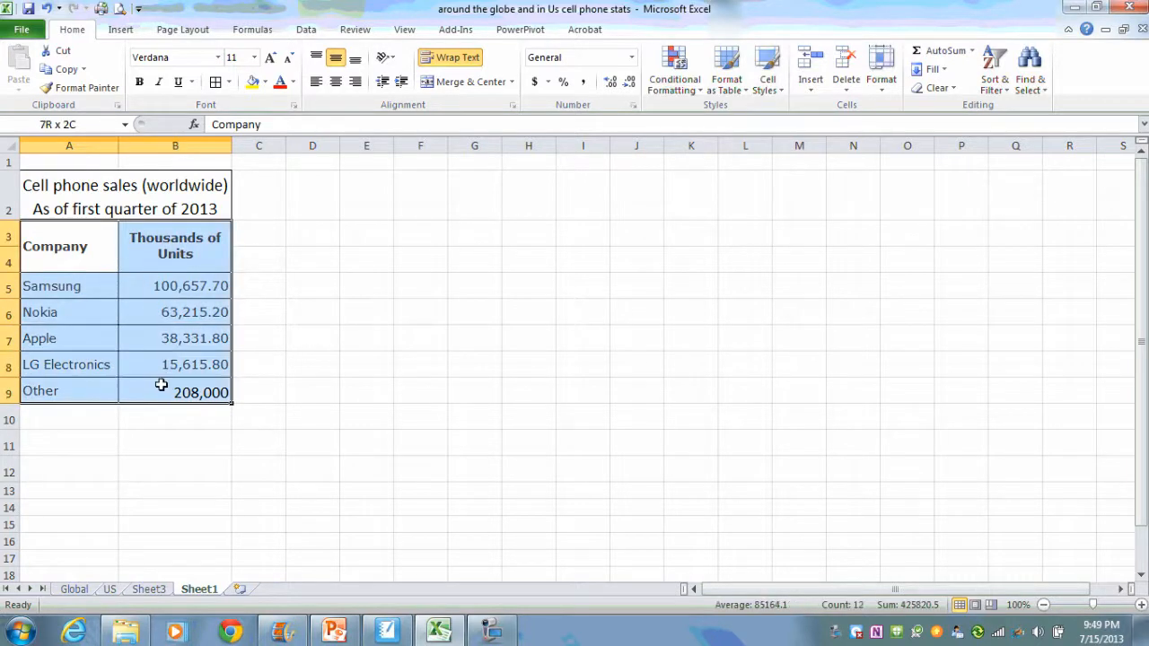
click(120, 34)
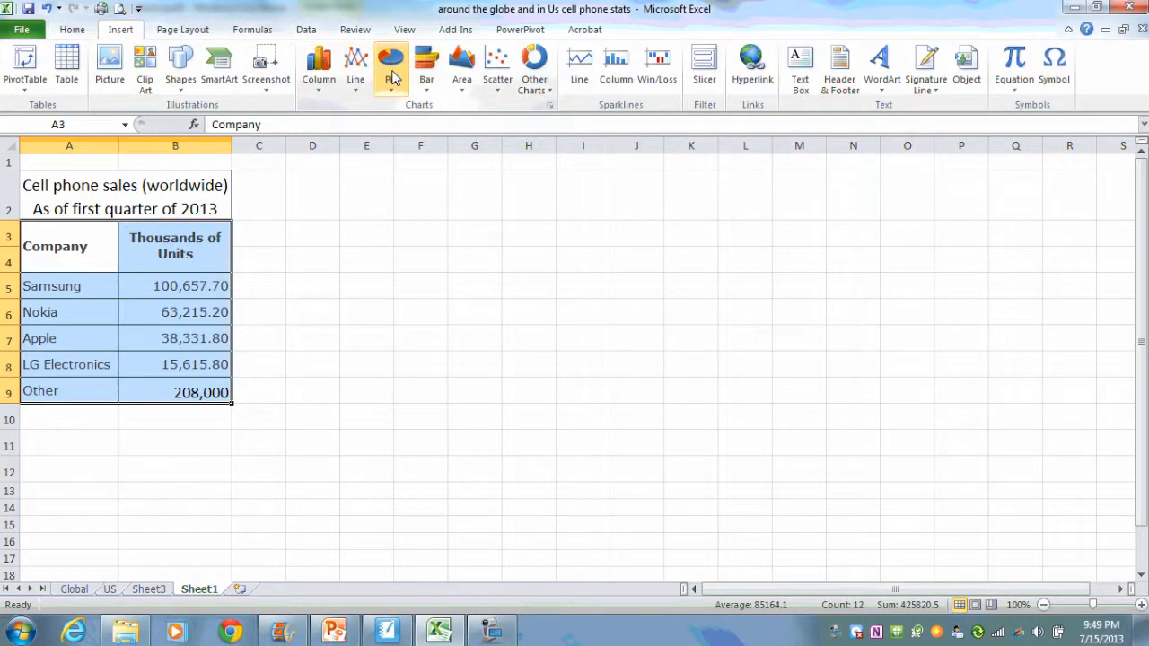
click(390, 72)
click(288, 251)
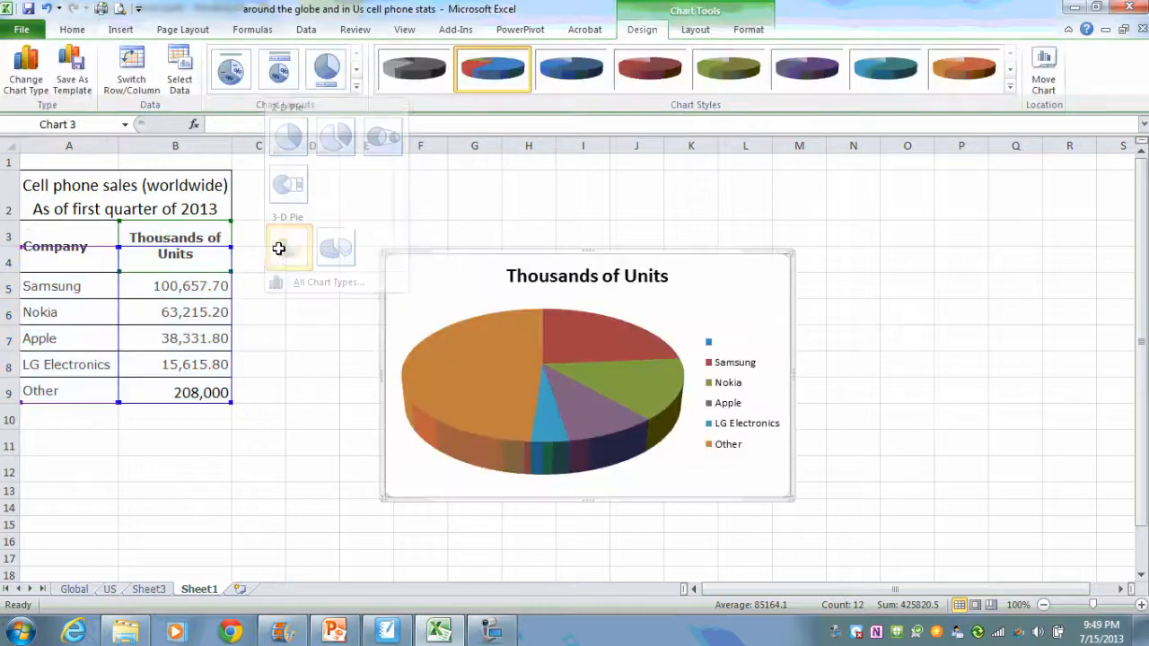
drag(459, 272, 441, 229)
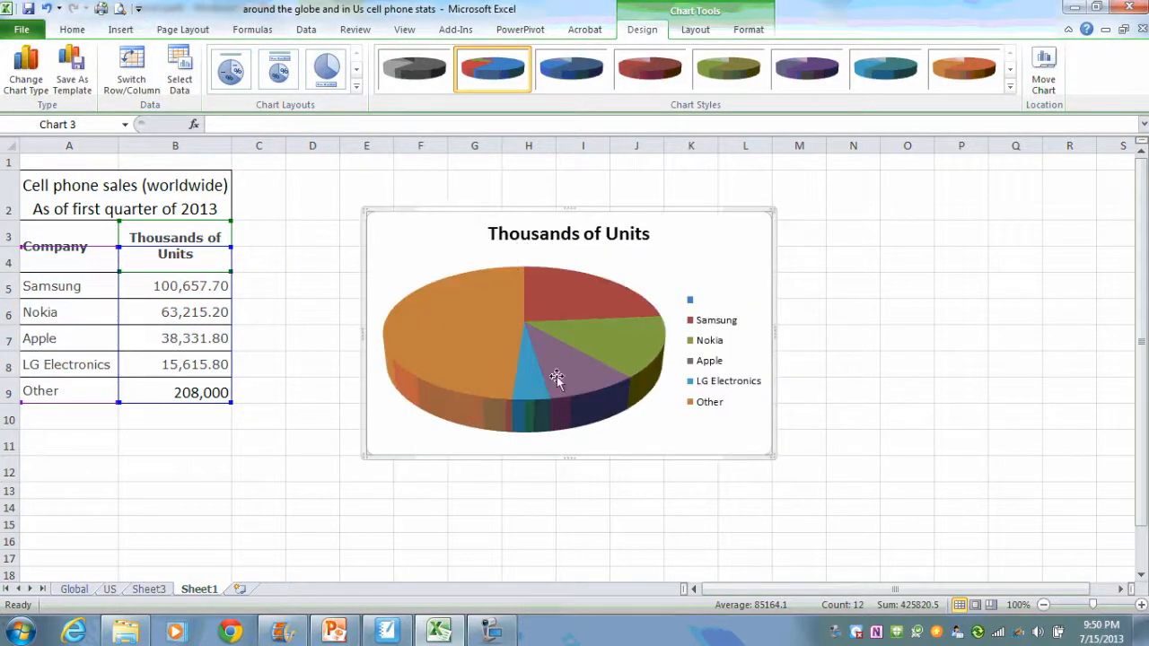
- Add data labels to the slices of the 3-D pie chart
click(523, 320)
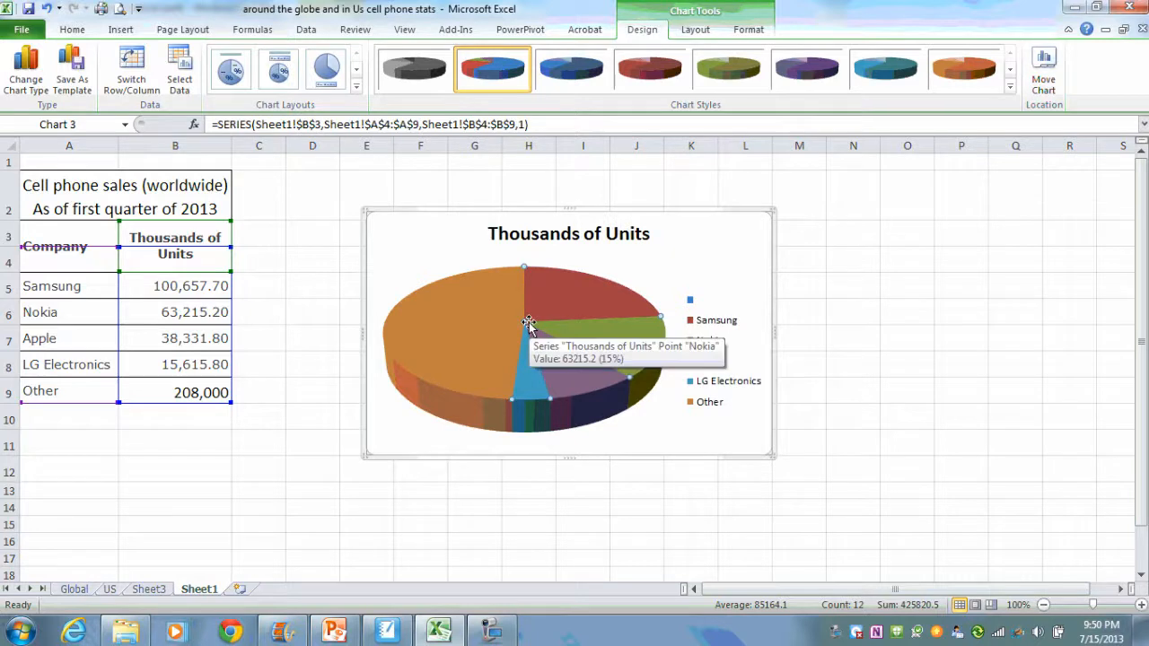
right_click(529, 322)
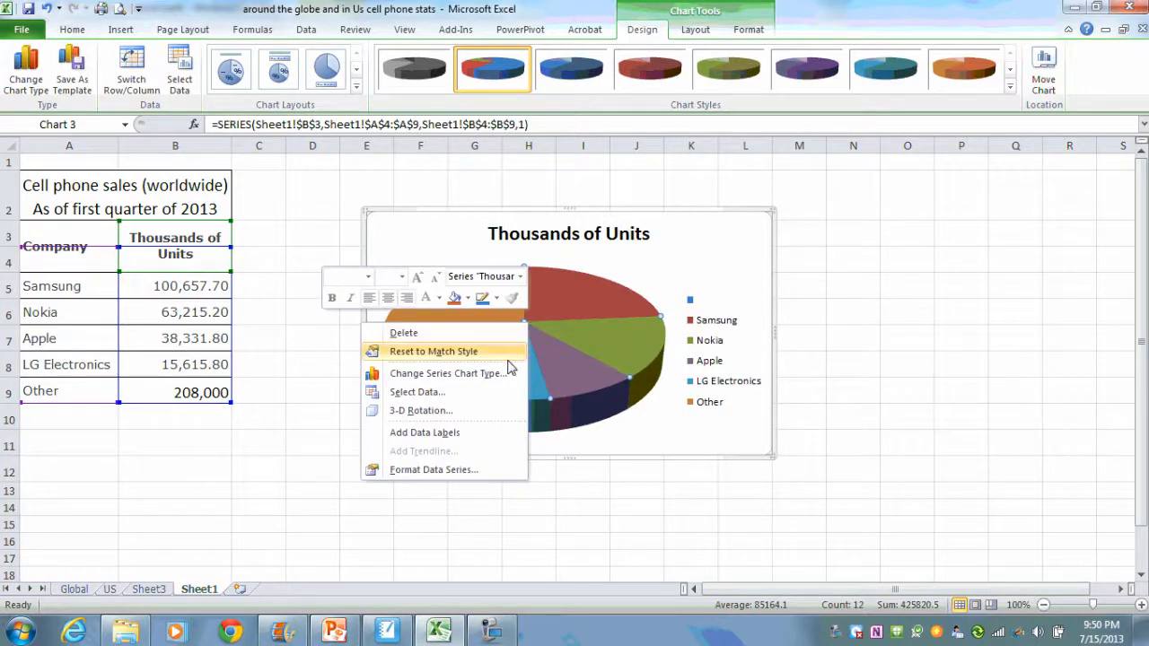
click(424, 433)
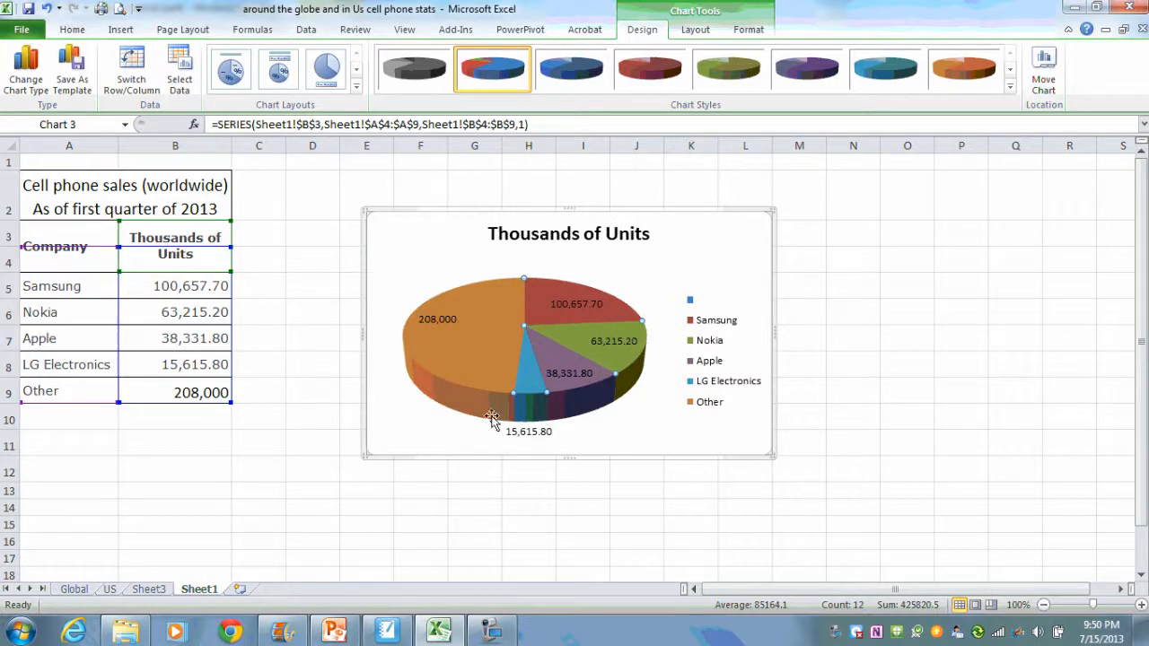
- Format the pie chart's data labels to show Percentage instead of Value
click(443, 317)
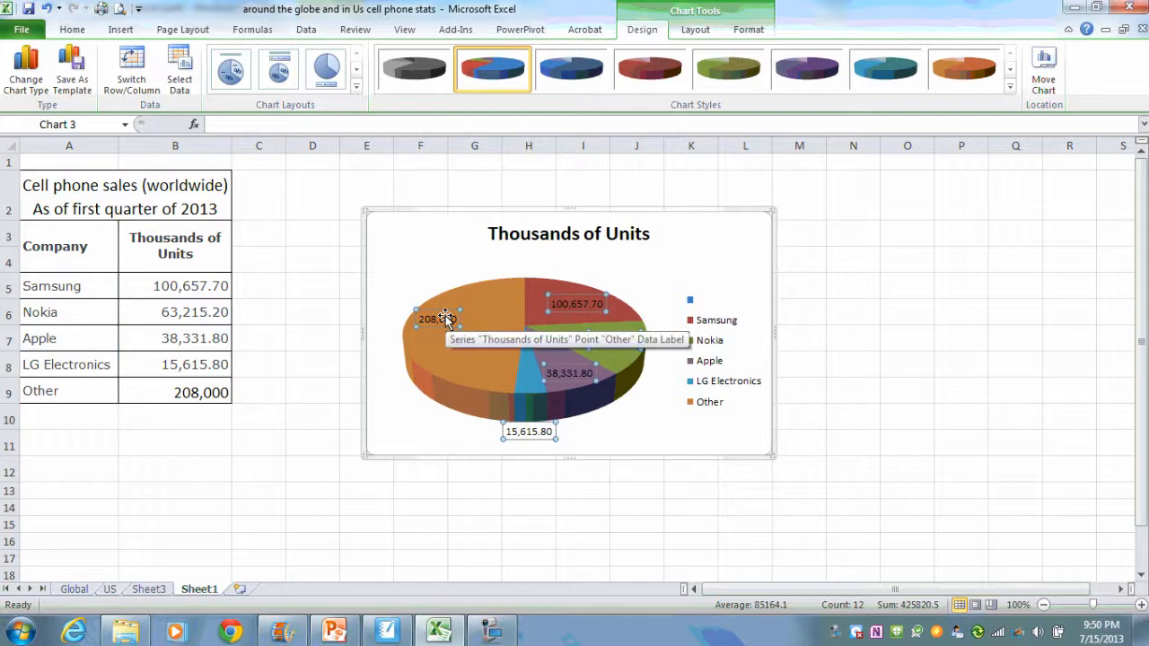
right_click(445, 315)
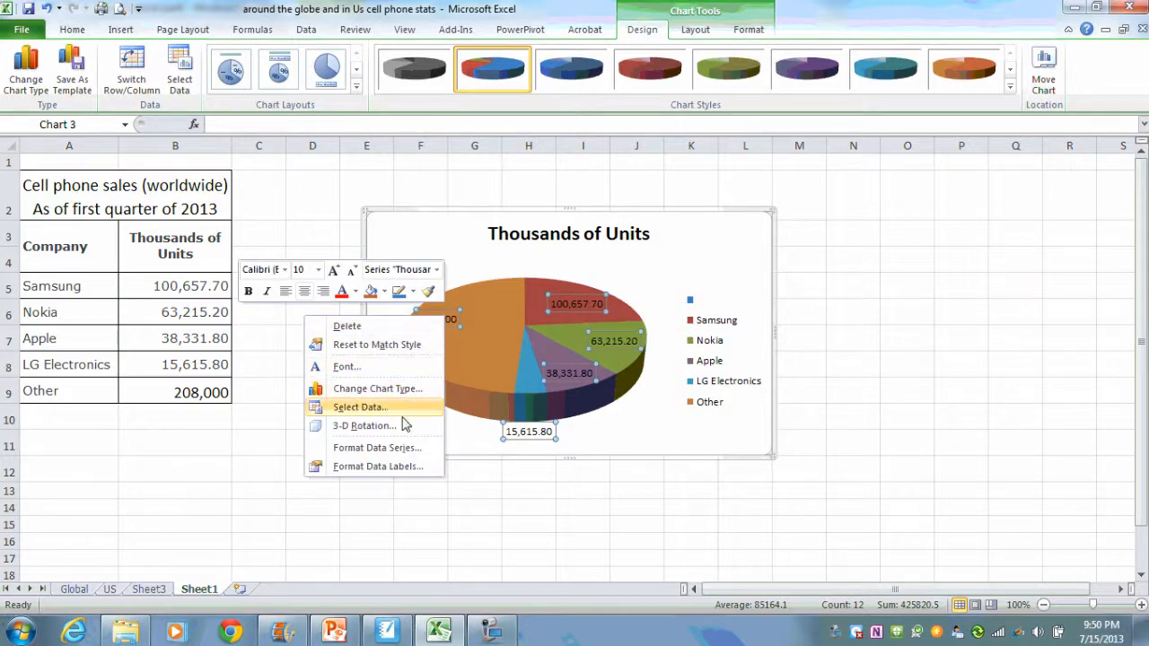
click(377, 467)
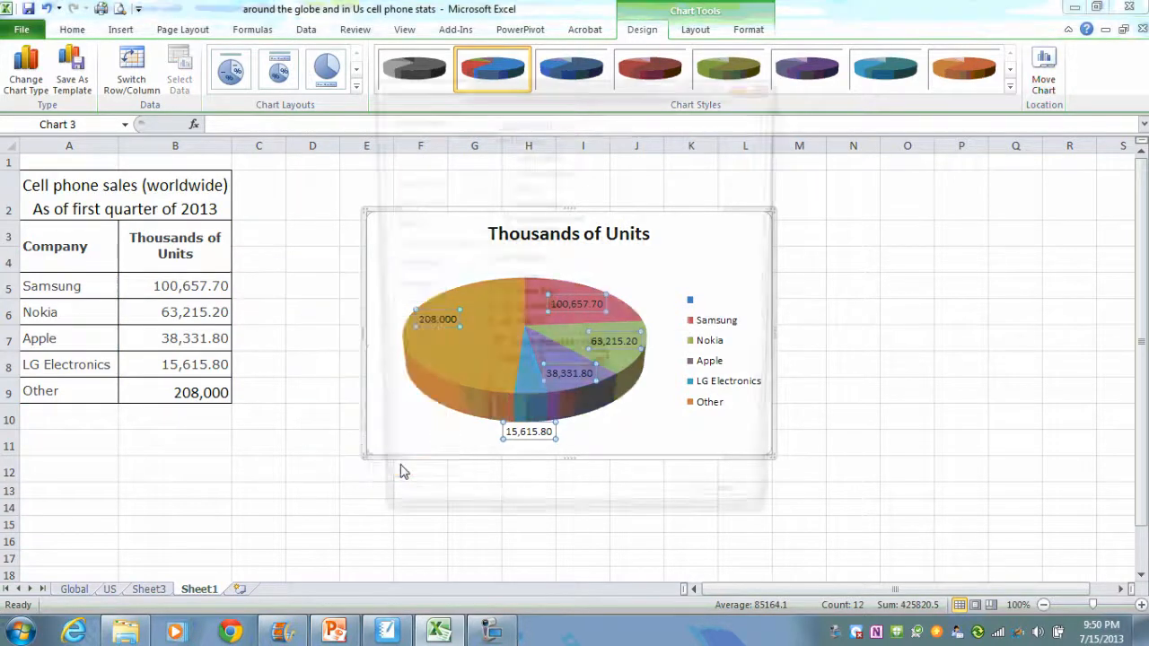
click(501, 204)
click(500, 186)
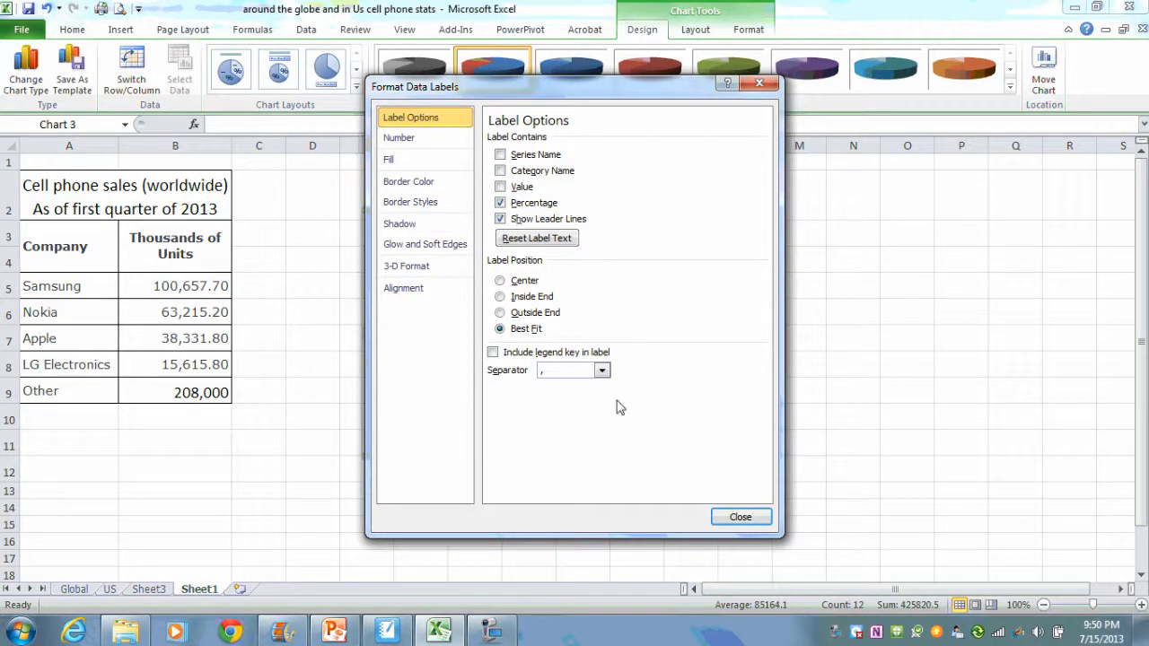
click(740, 518)
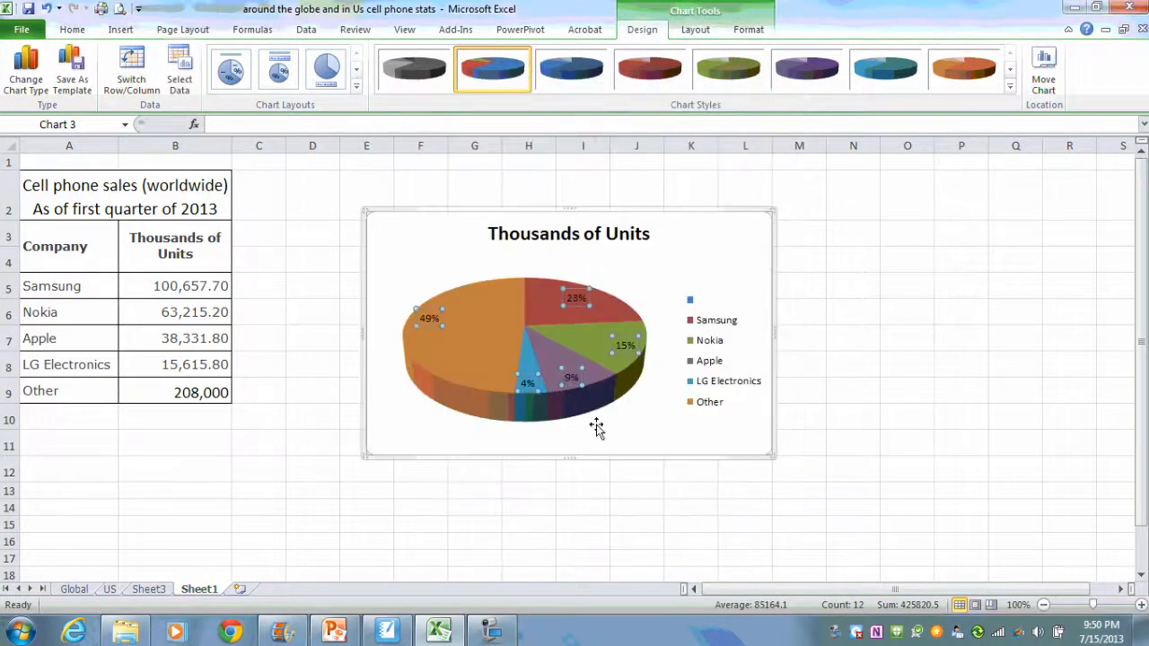
- Enlarge the pie chart to about column M and row 14, and delete its "Thousands of Units" title
click(674, 437)
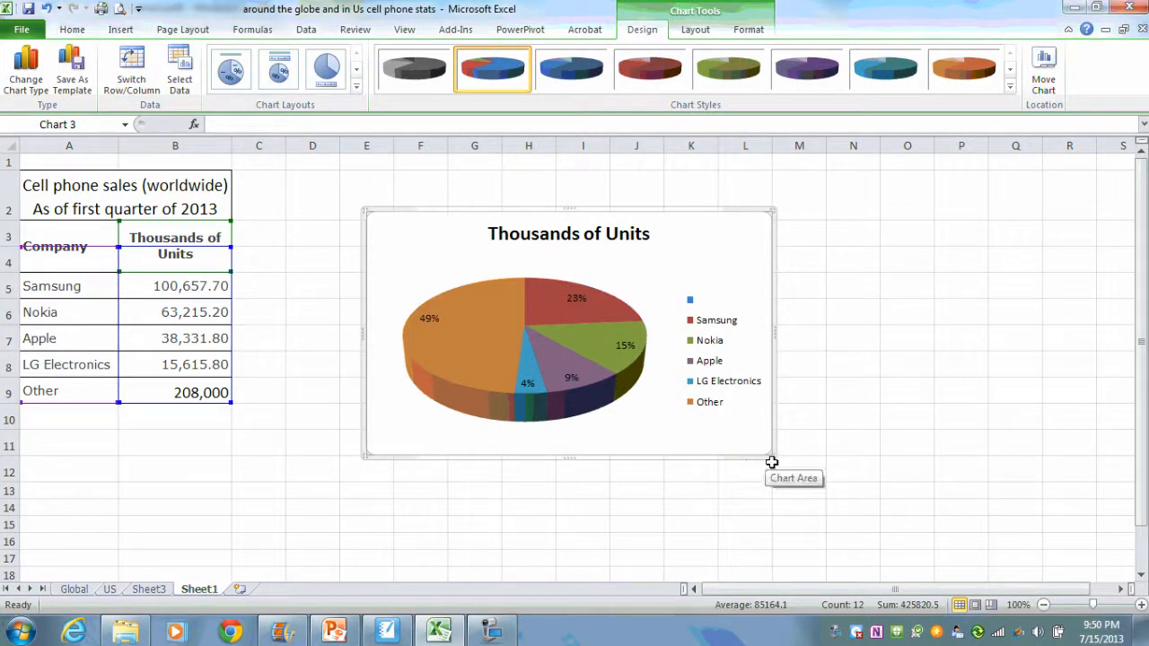
drag(773, 457, 884, 514)
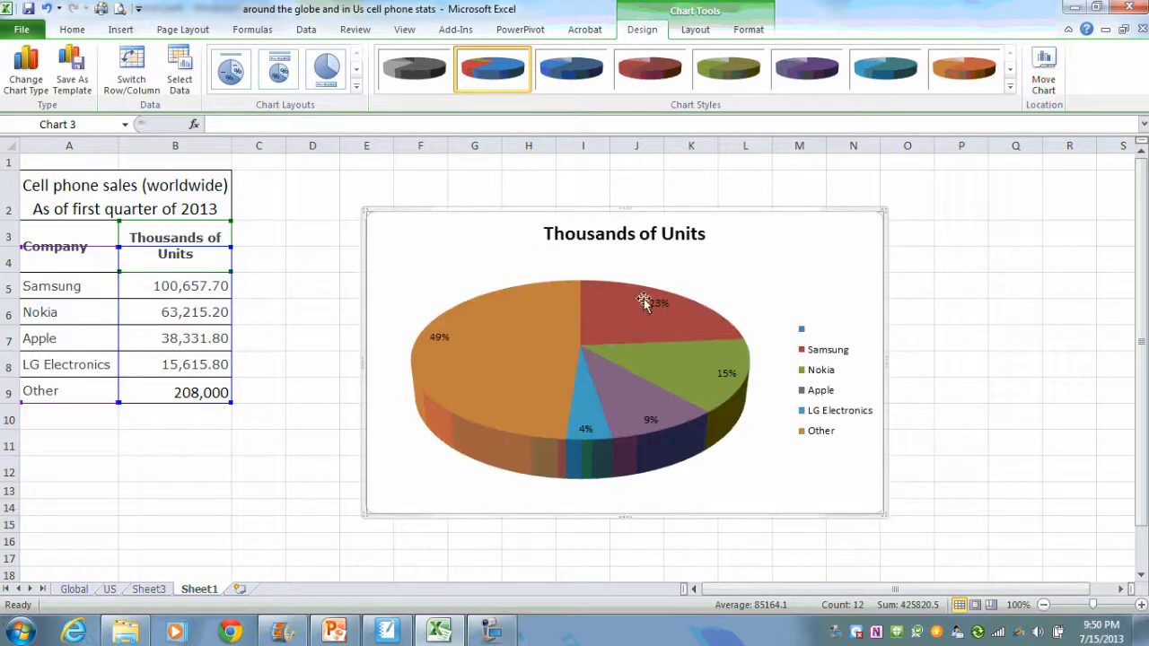
click(646, 236)
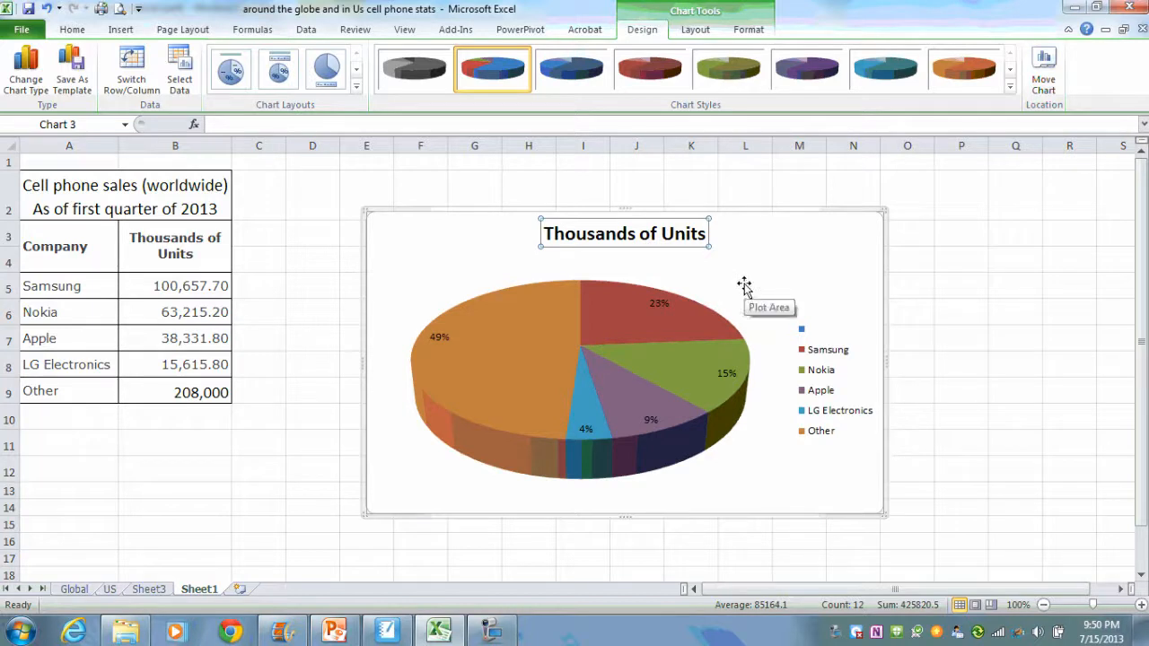
key(Delete)
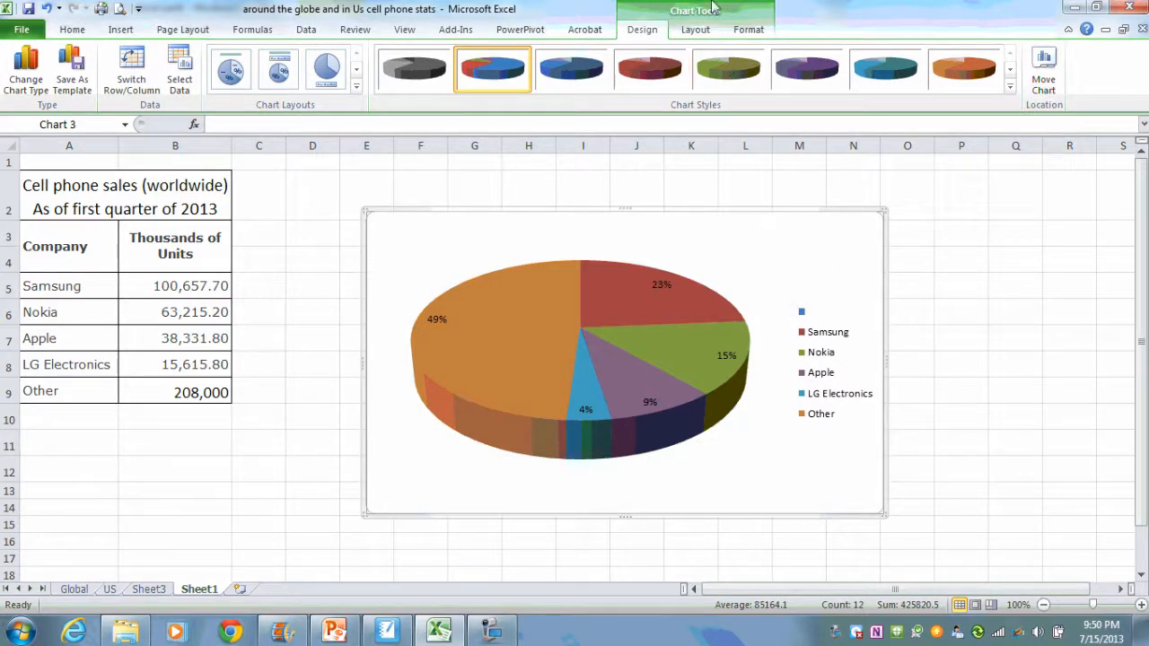
- Add a title above the pie chart reading "Cell phone sales (worldwide) In thousands of units"
click(696, 30)
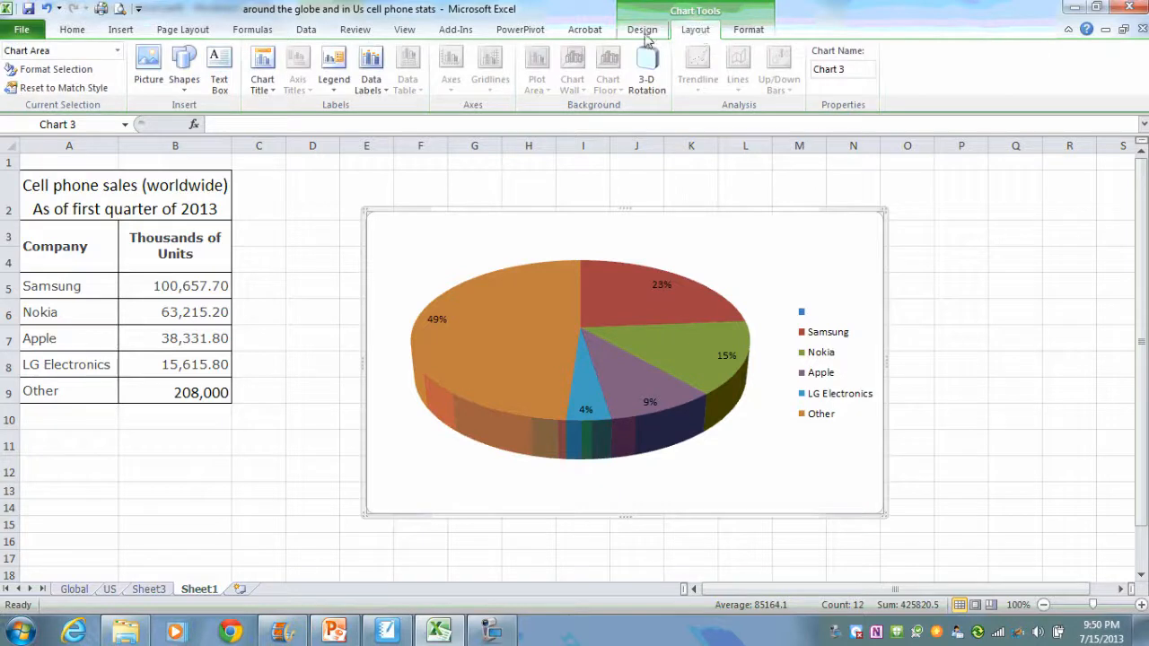
click(262, 76)
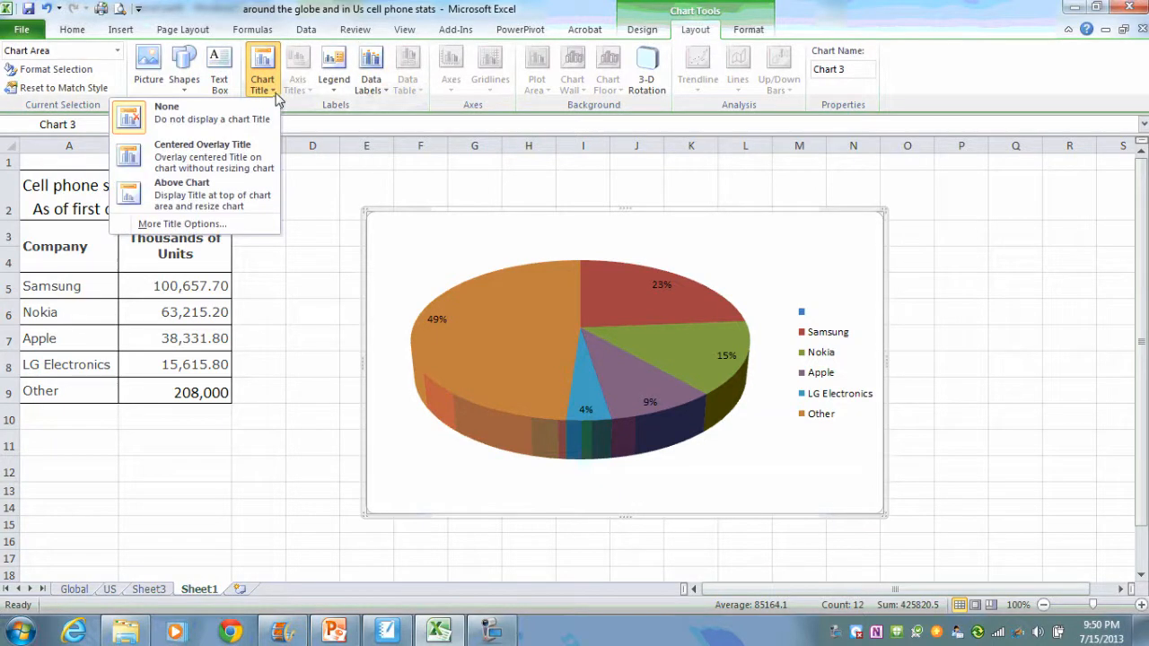
click(240, 198)
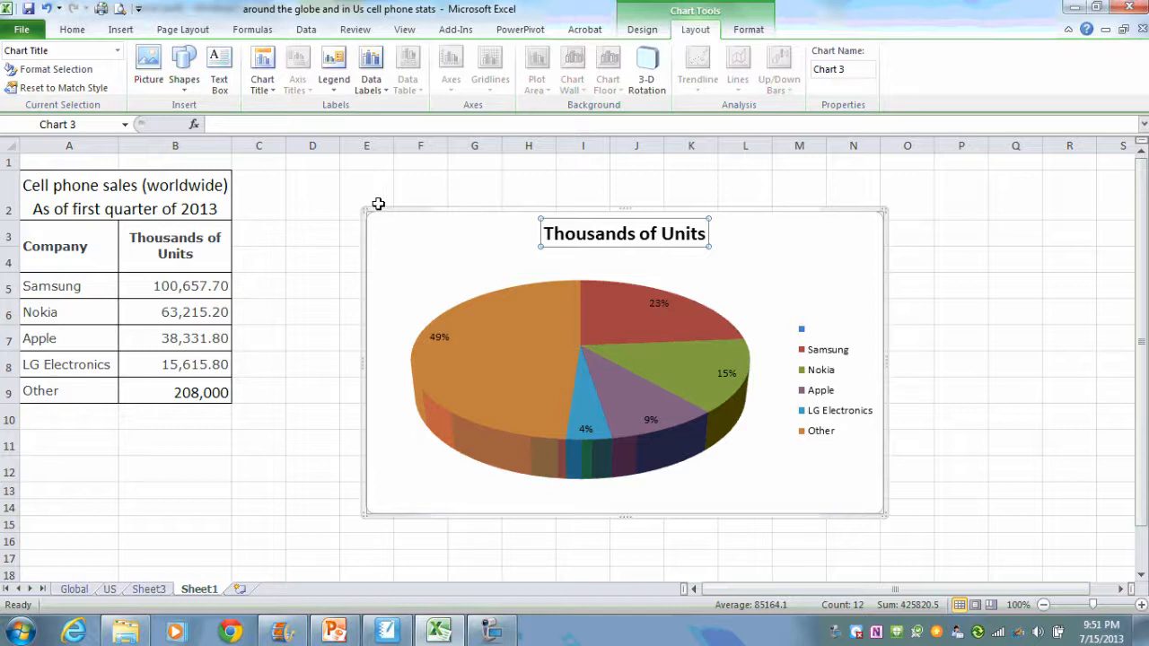
text(C)
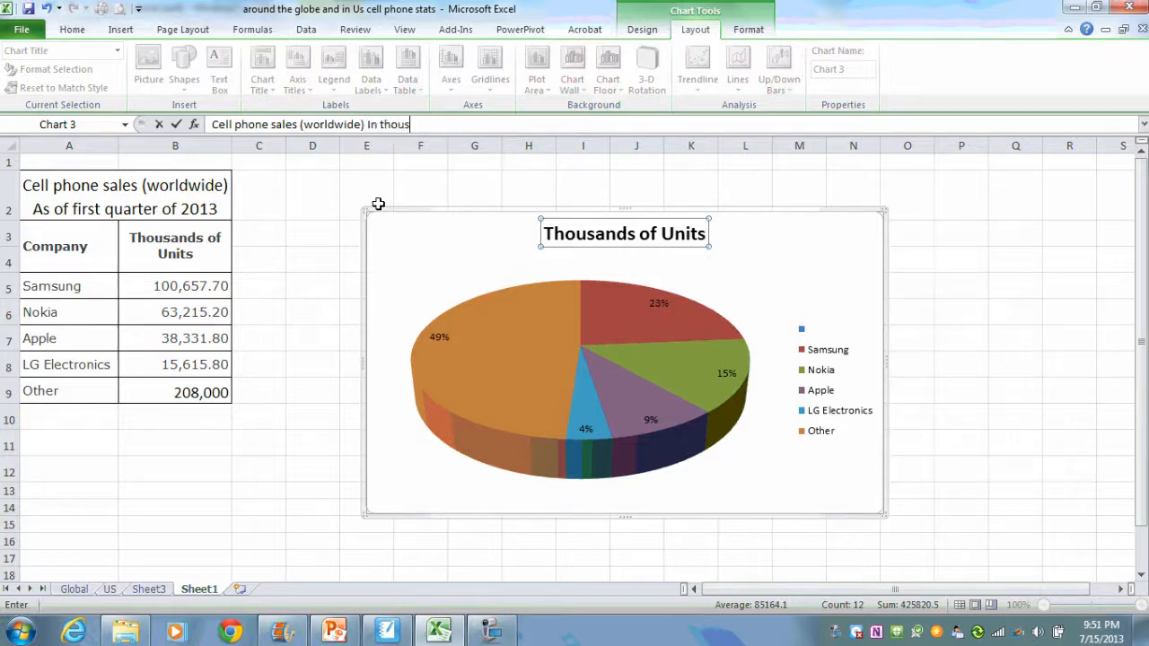
text(s of unit)
key(Return)
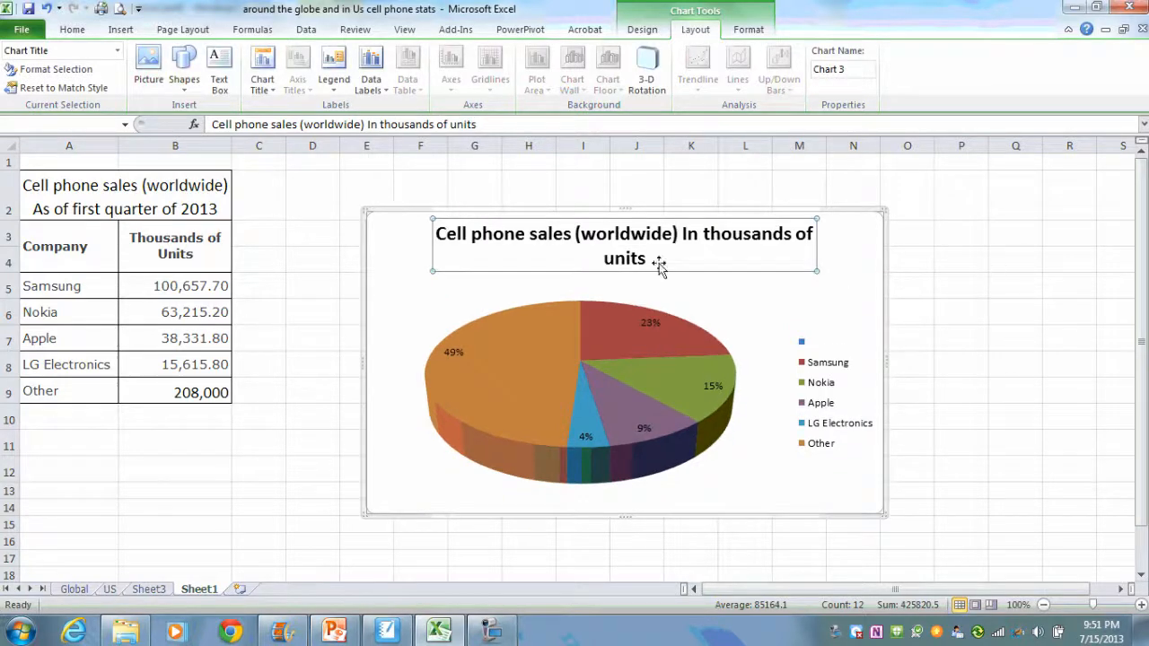
- Break the chart title into two lines so that "In thousands of units" starts the second line
click(678, 233)
drag(678, 234, 685, 234)
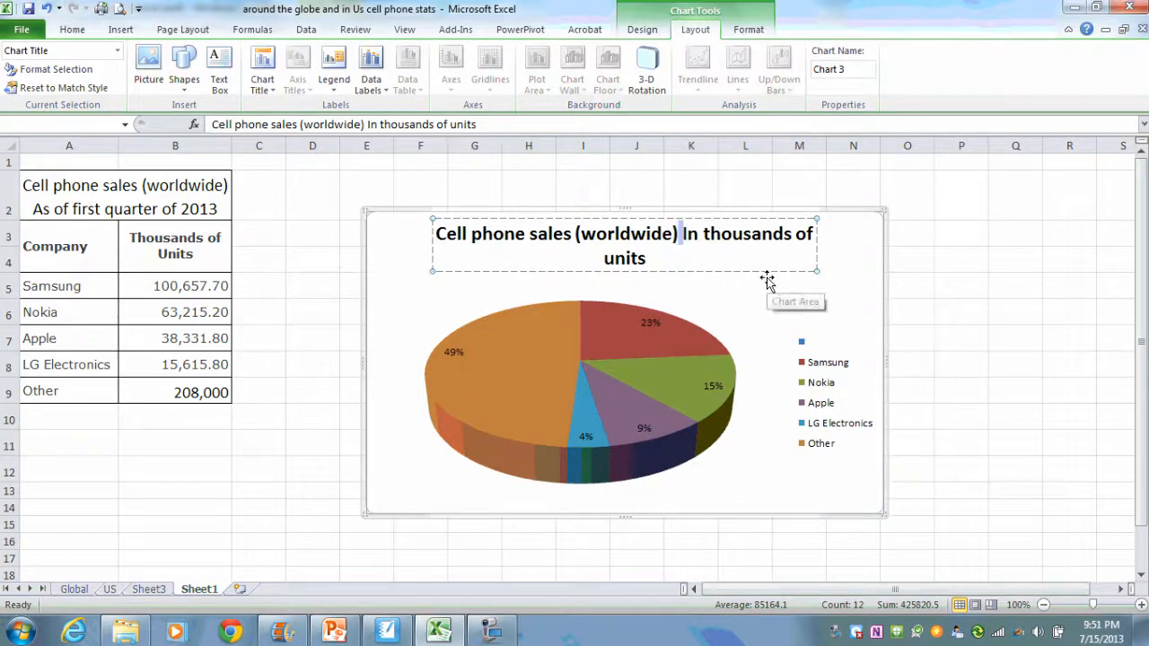
key(Return)
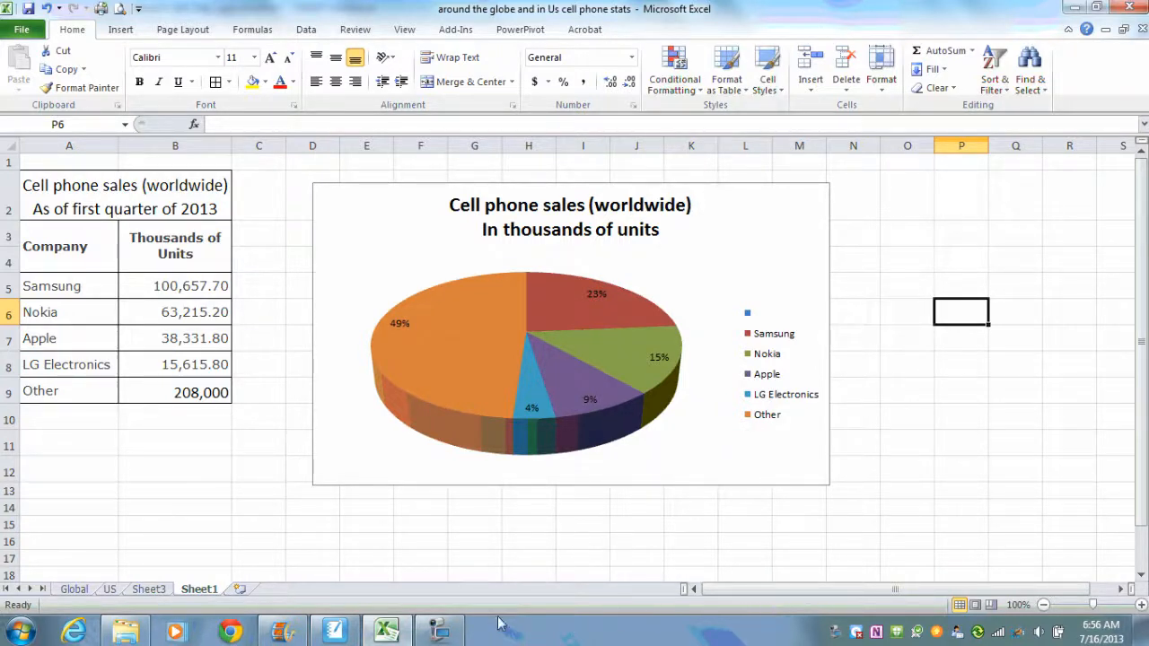
click(443, 634)
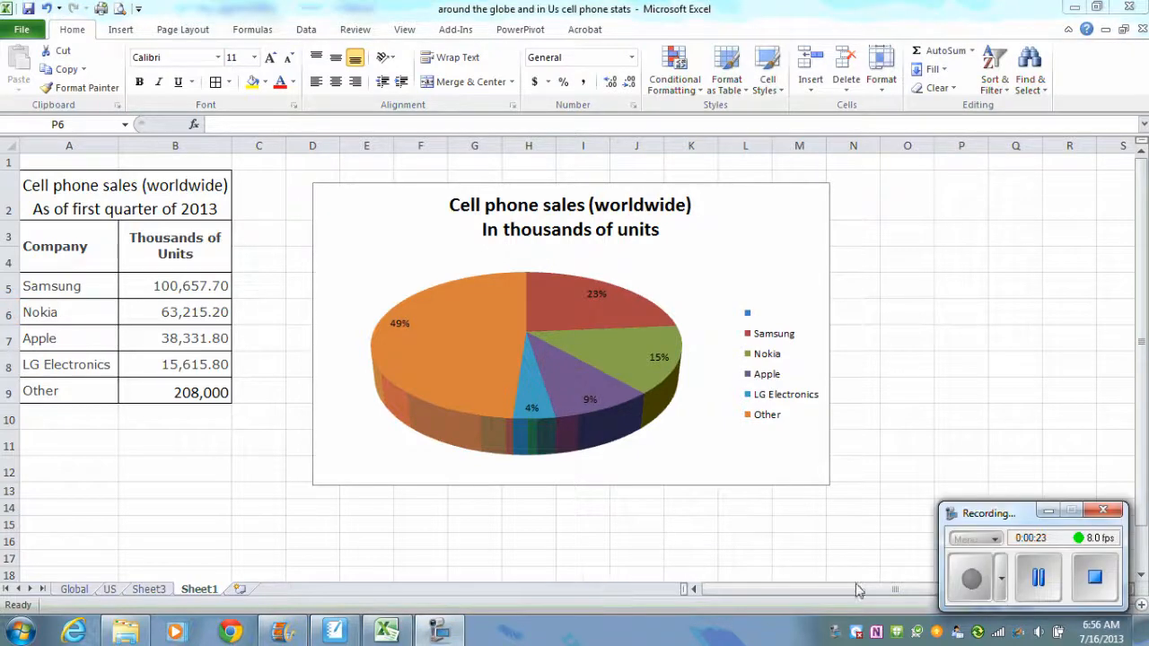